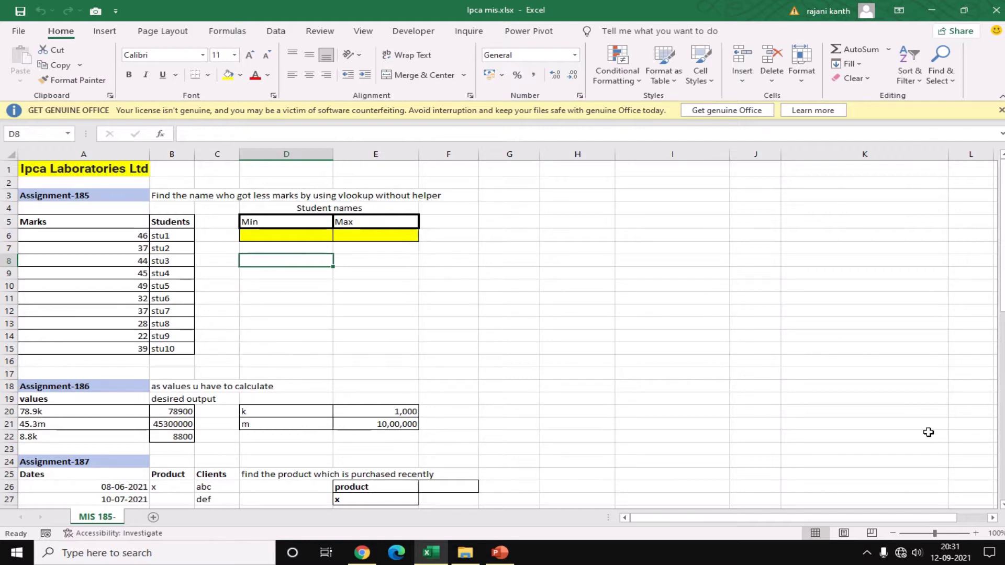
Look through the assignments on the sheet and dismiss the Office licence notice bar
left_click_drag(1001, 269, 1001, 392)
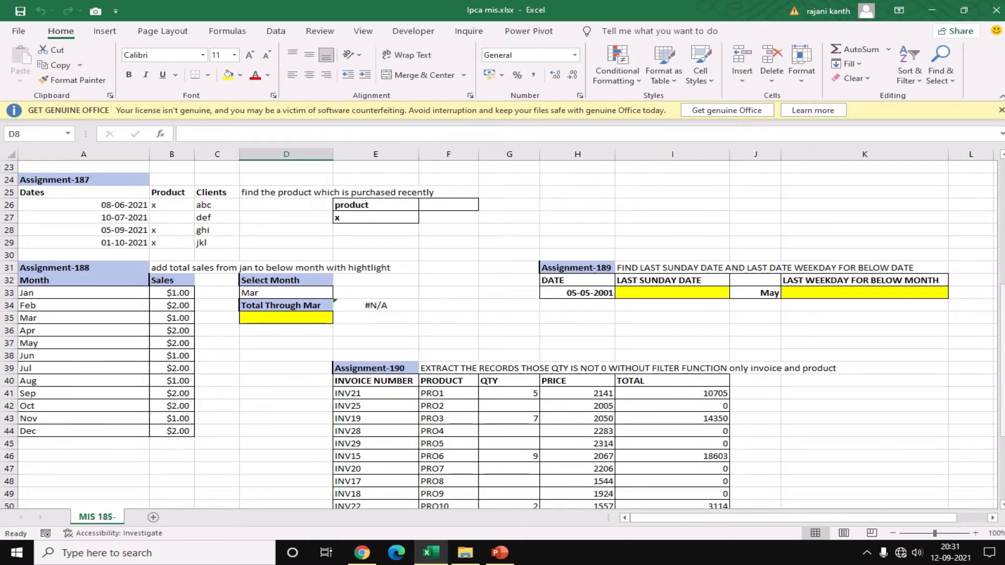
left_click_drag(1001, 346, 1002, 193)
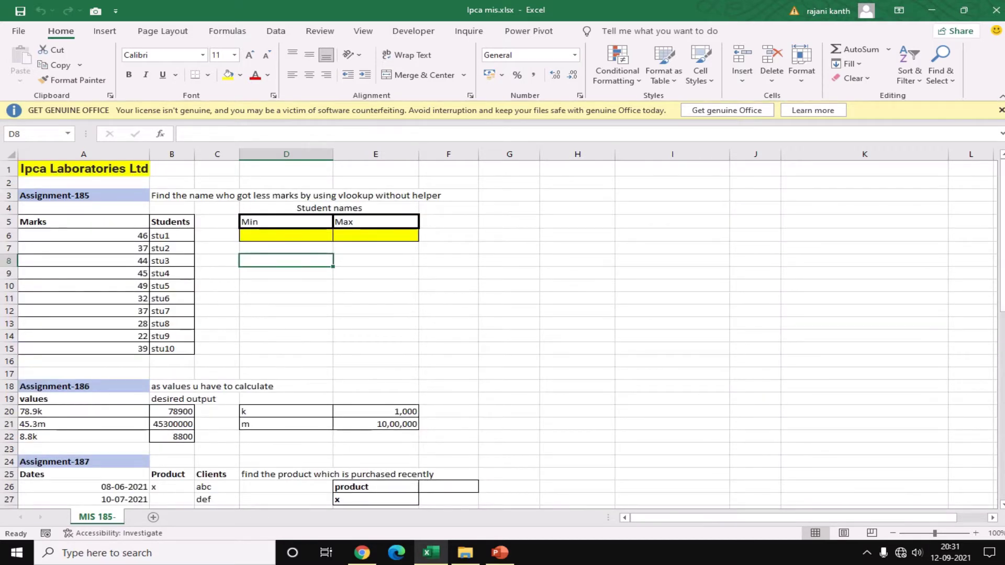
left_click(1001, 110)
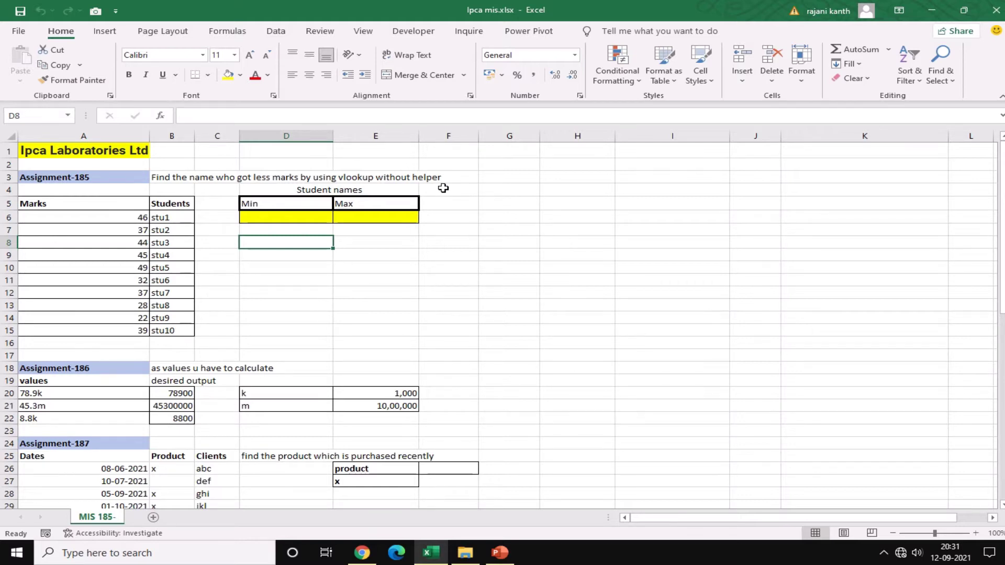
Enter =MIN(A6:A15) in cell D7 to calculate the lowest mark
left_click(267, 231)
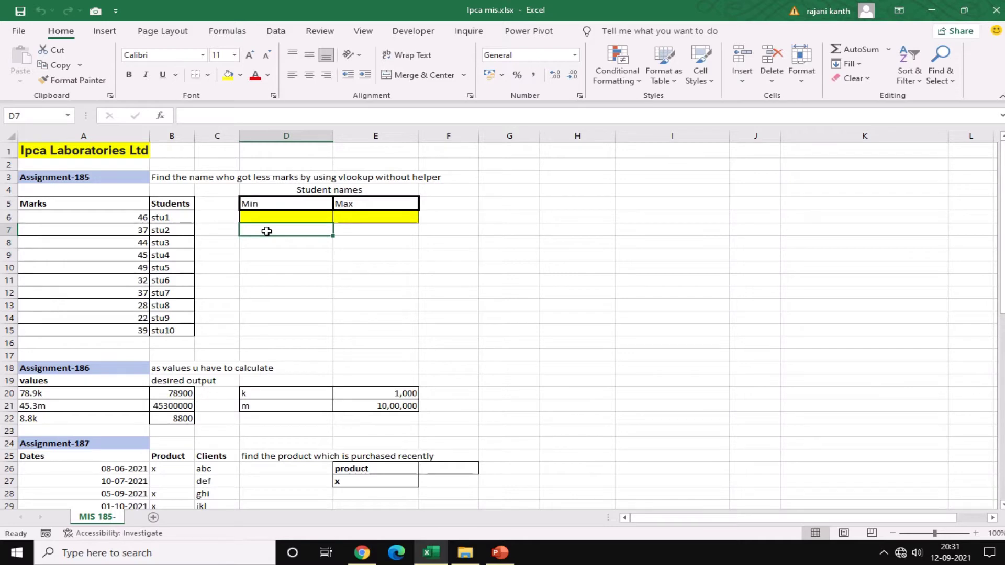
type("=MIN")
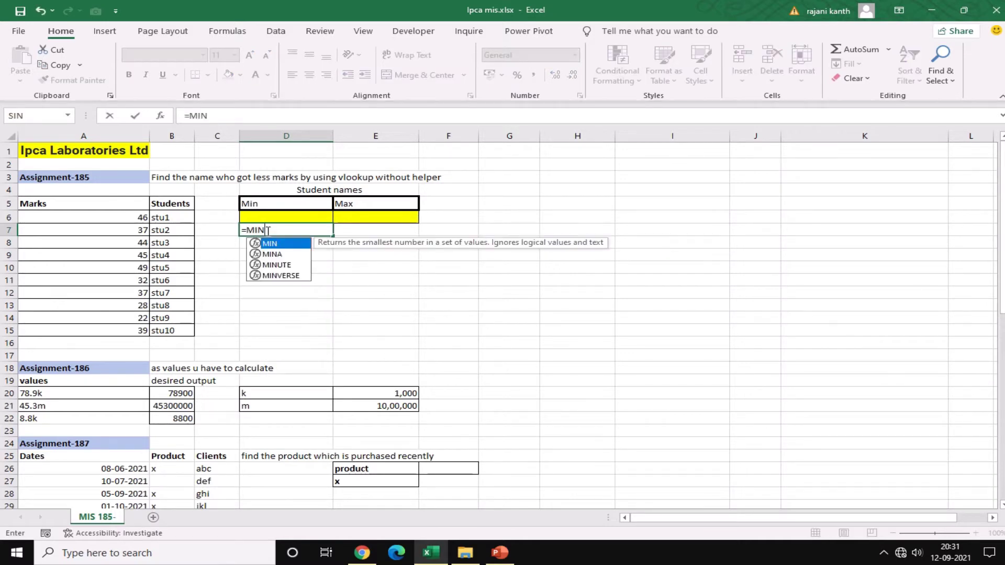
type("(")
key("Left")
key("Left")
key("Left")
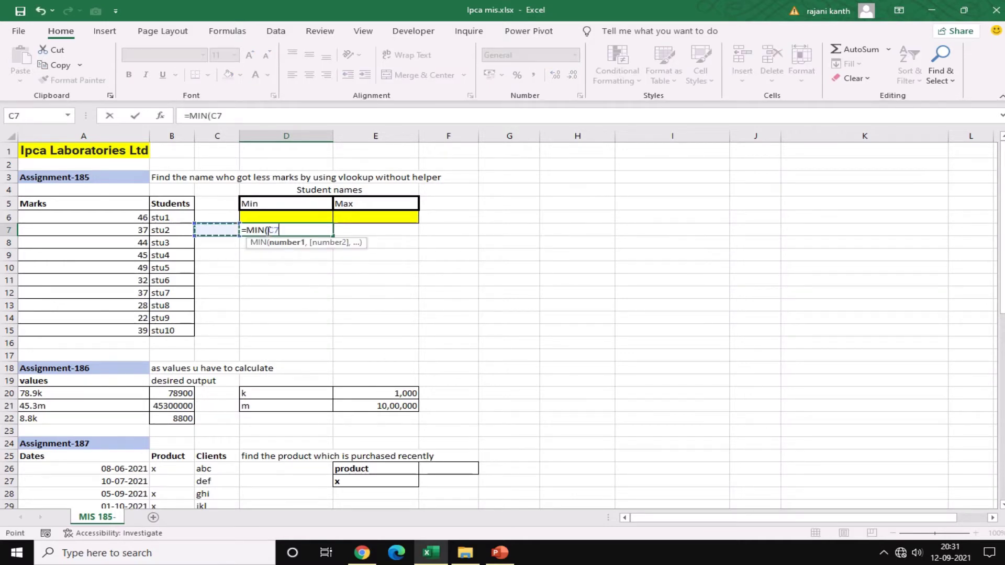
key("Up")
key("ctrl+shift+Down")
key("ctrl+shift+Up")
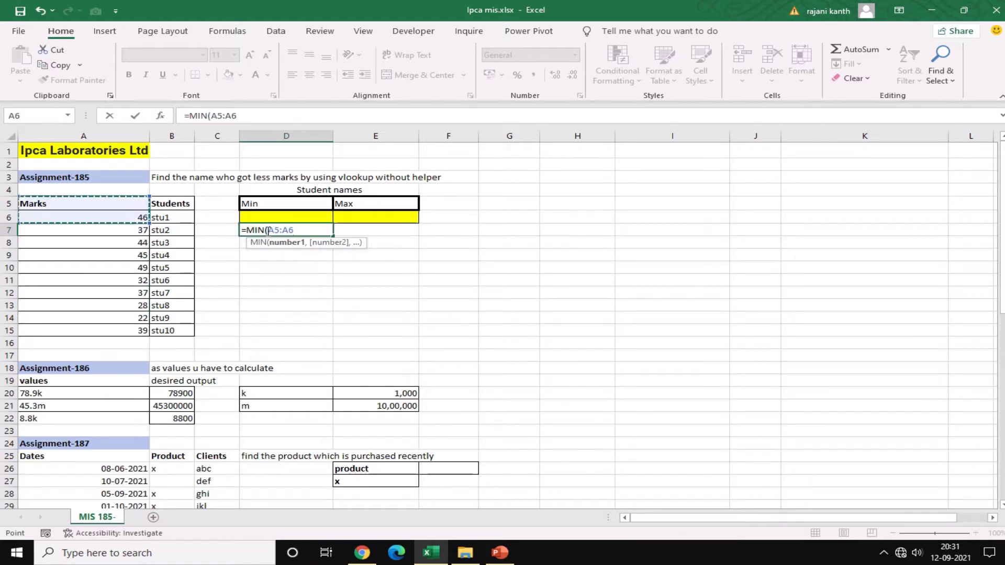
key("shift+Down")
key("ctrl+shift+Down")
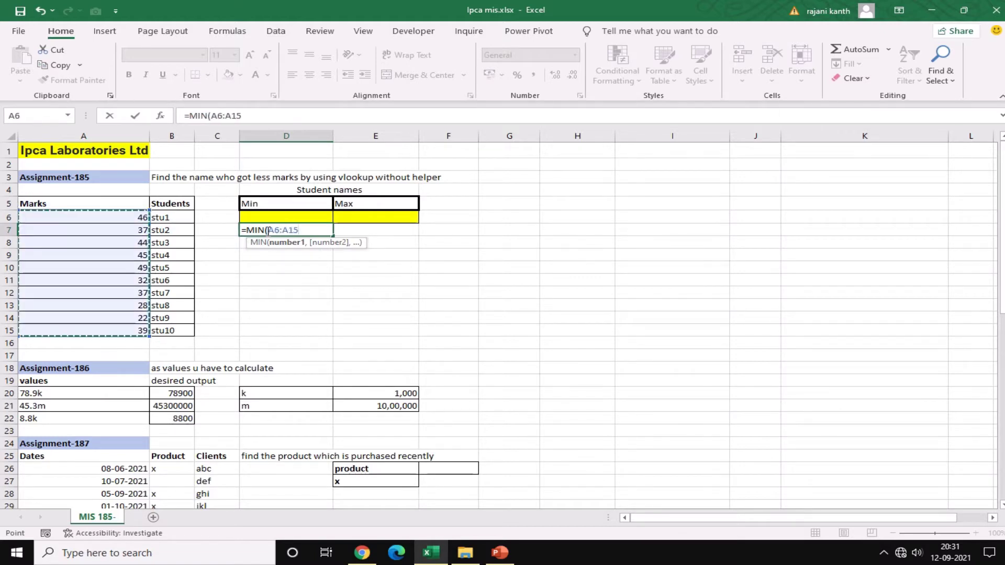
type(")")
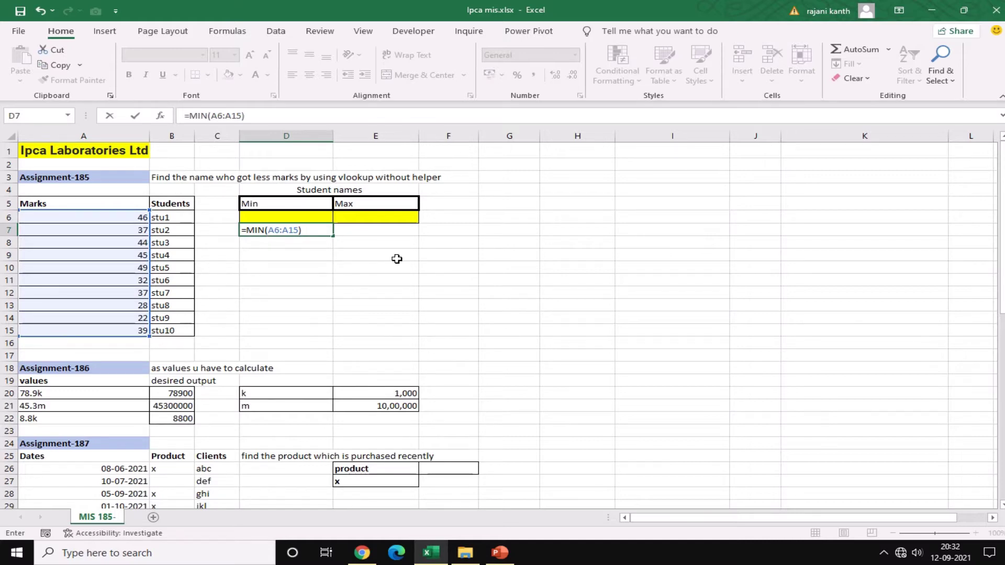
key("ctrl+Return")
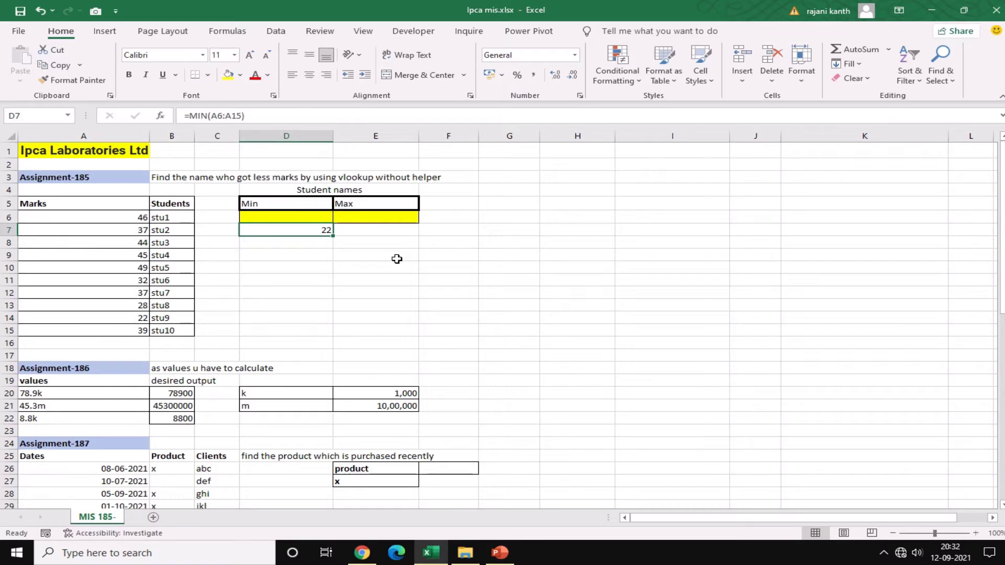
Enter =VLOOKUP(D7,$A$6:$B$15,2,0) in D6 and check the result against the marks table
left_click(287, 215)
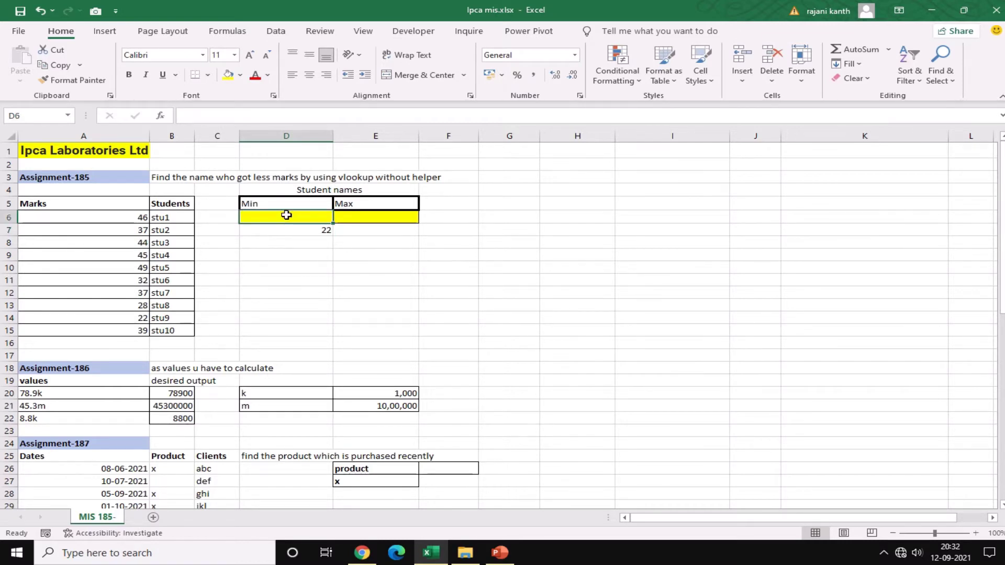
type("=")
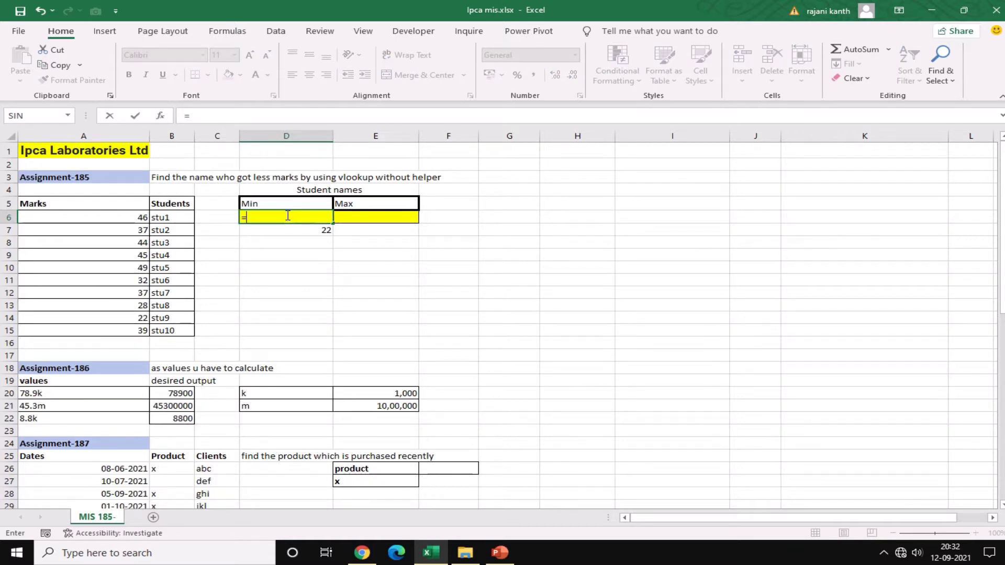
type("vl")
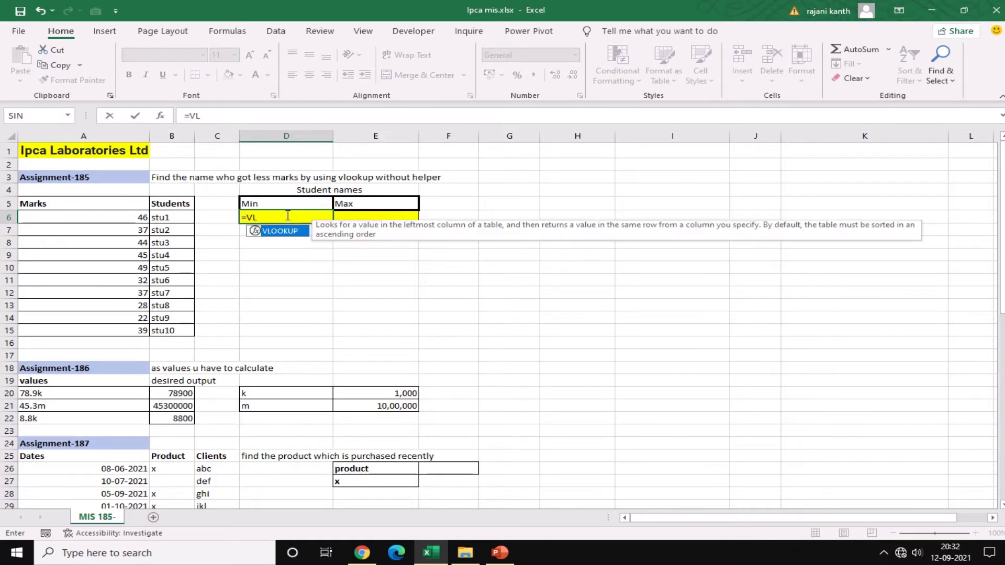
key("Tab")
key("Down")
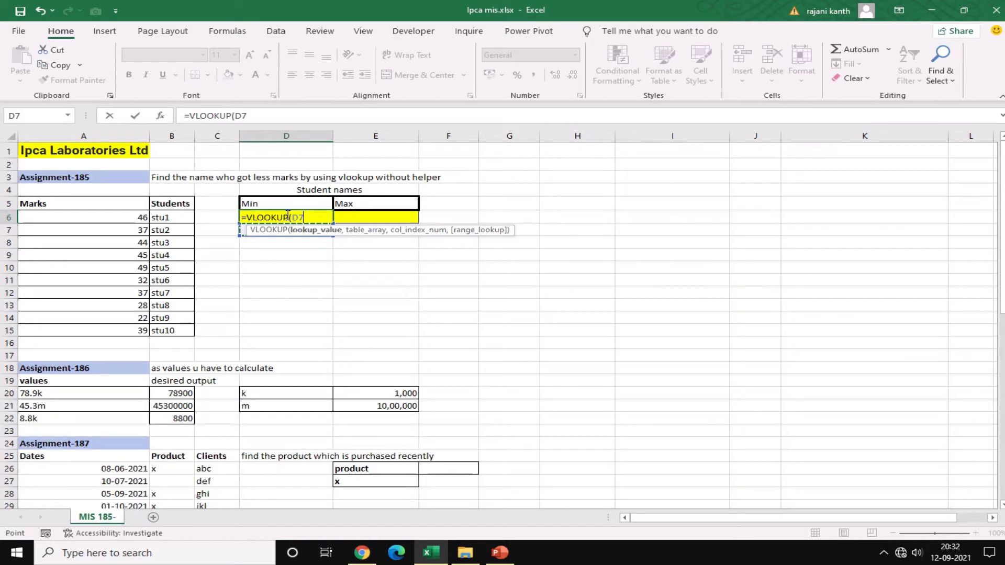
type(",")
key("Left")
key("Left")
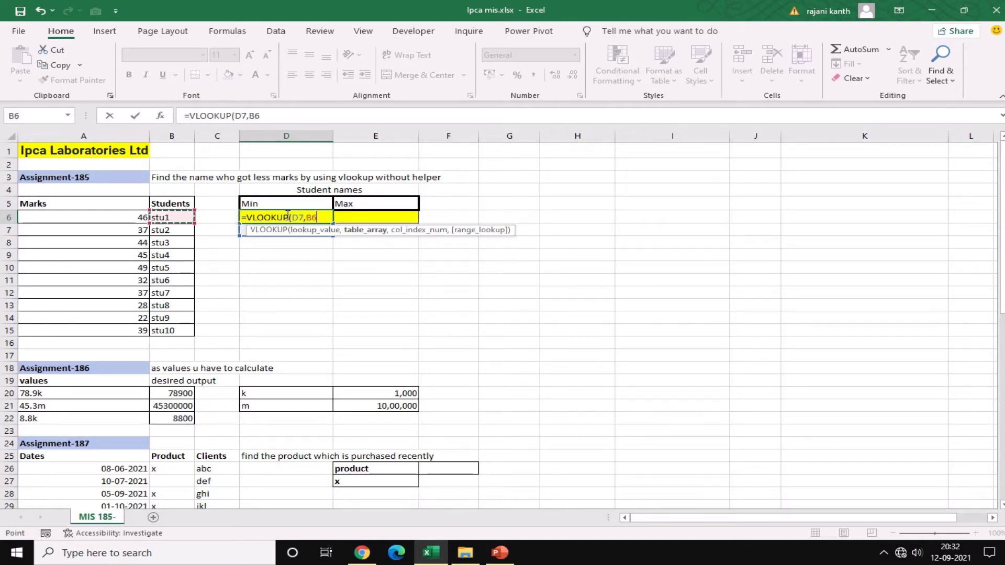
key("shift+Left")
key("ctrl+shift+Down")
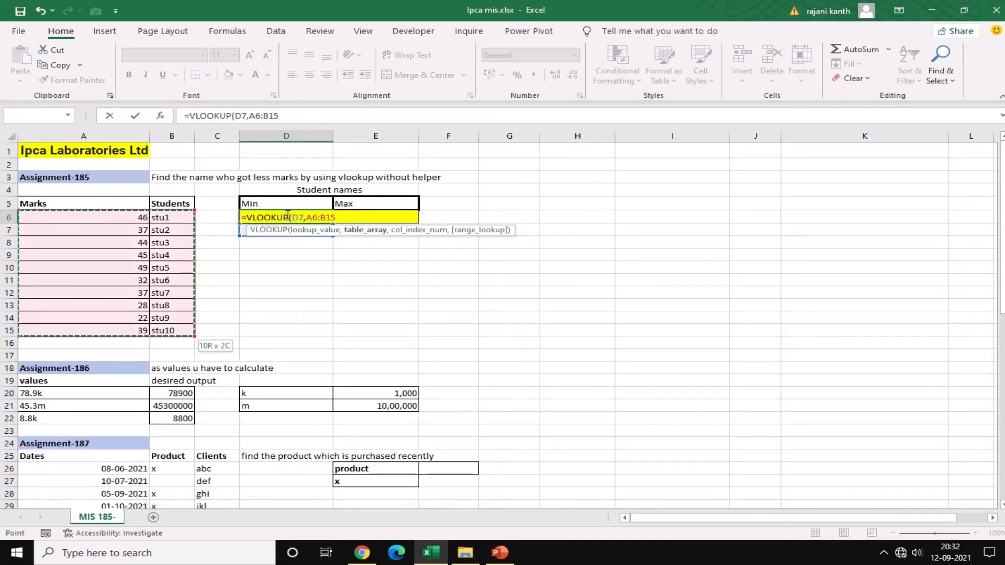
key("F4")
type(",")
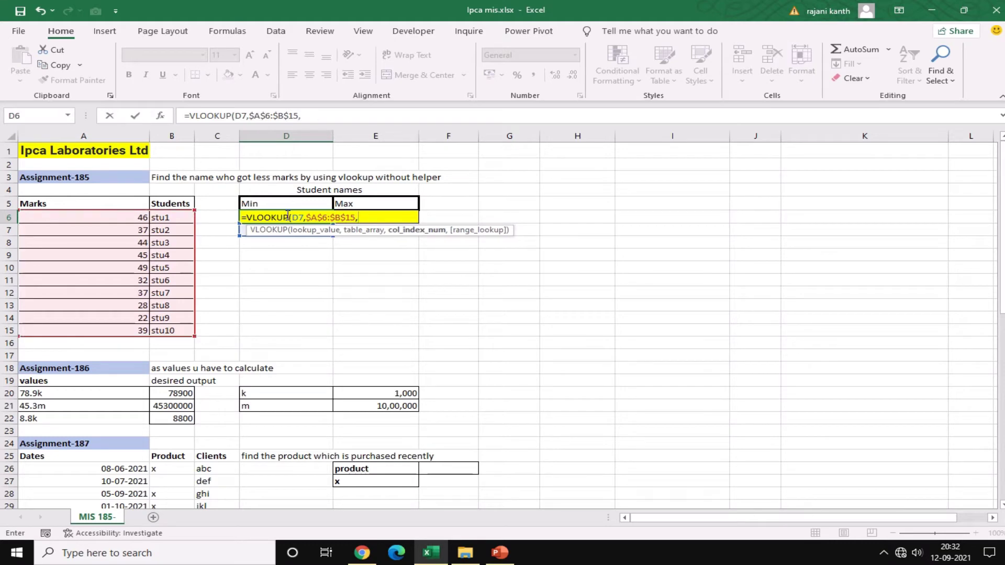
type("2,0)")
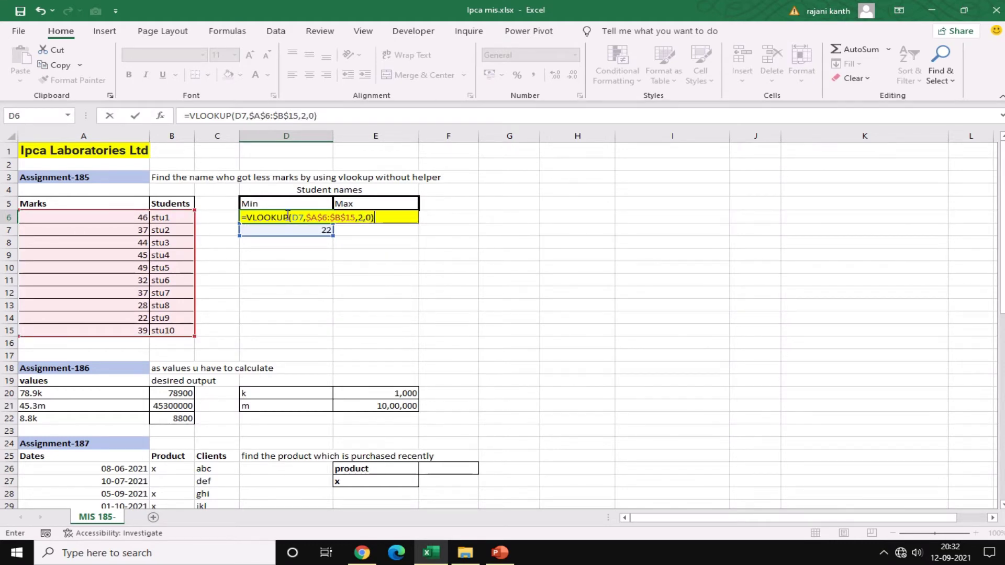
key("Return")
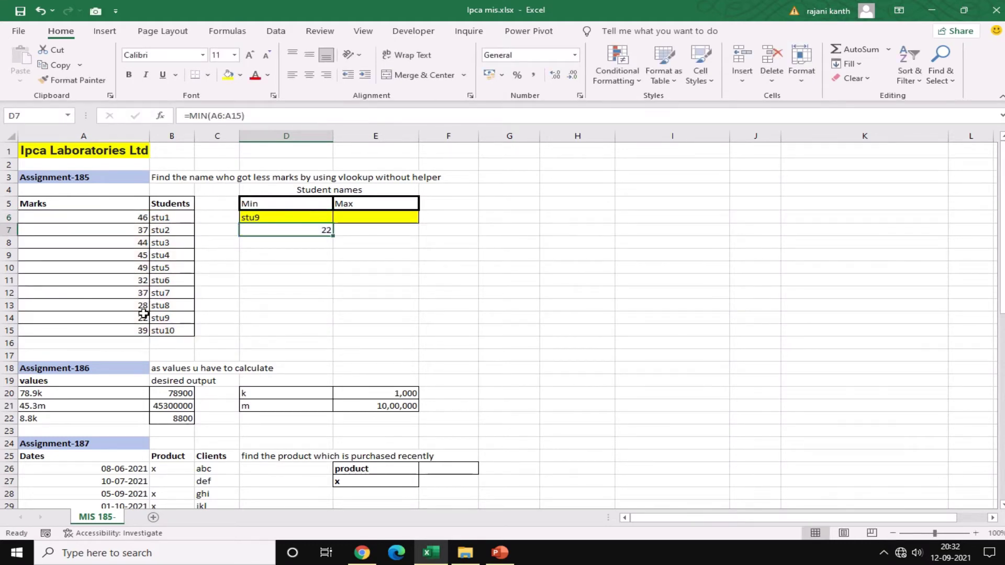
left_click_drag(112, 322, 168, 319)
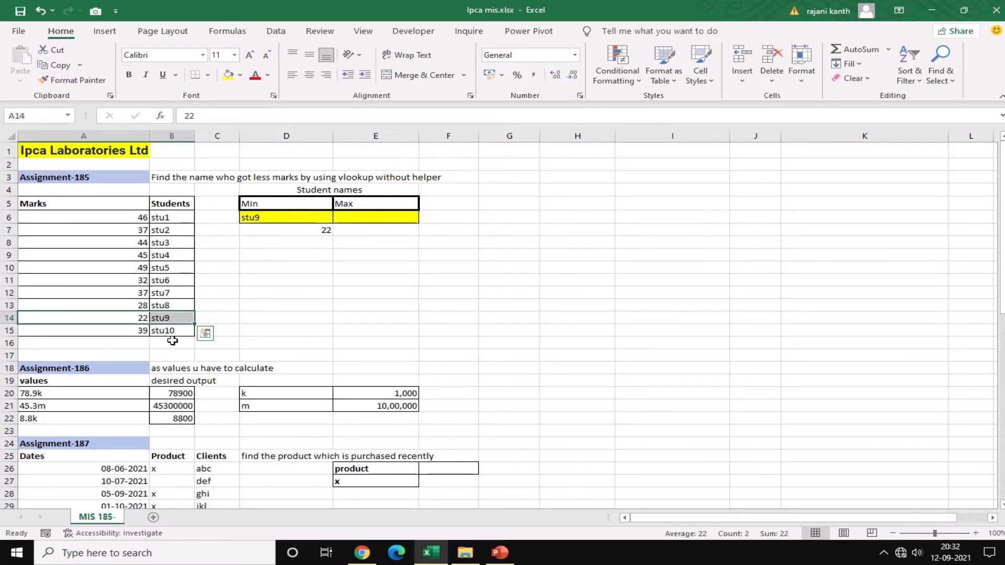
left_click(144, 317)
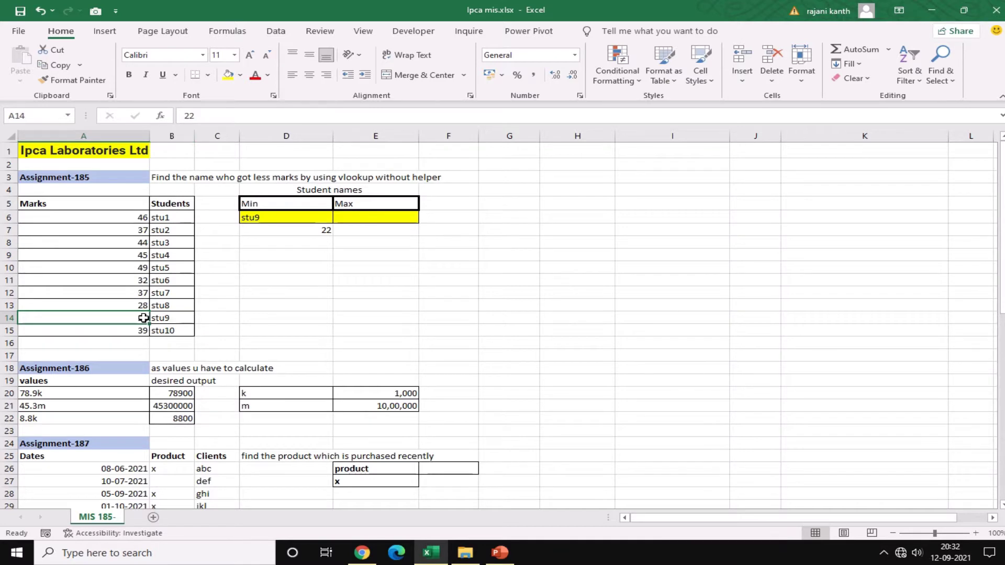
Copy MIN(A6:A15) from D7 and paste it over the D7 reference in D6's VLOOKUP formula
left_click(320, 228)
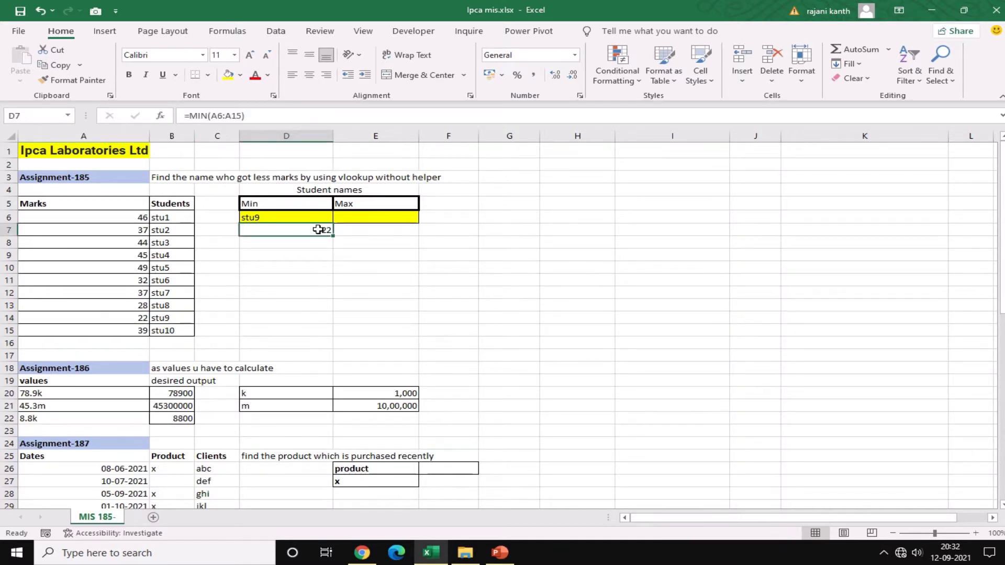
double_click(275, 229)
left_click_drag(246, 230, 316, 225)
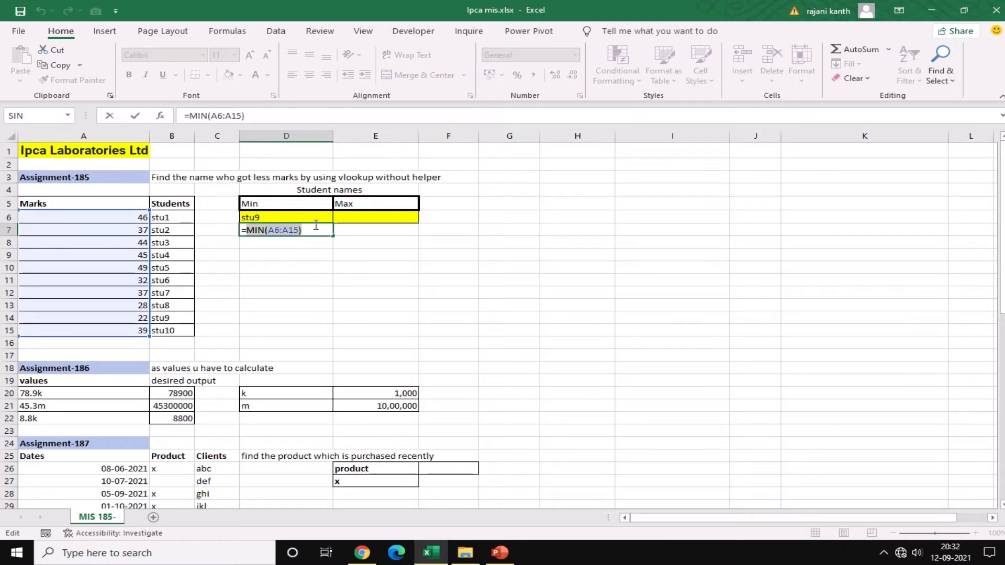
key("ctrl+c")
key("Escape")
left_click(263, 220)
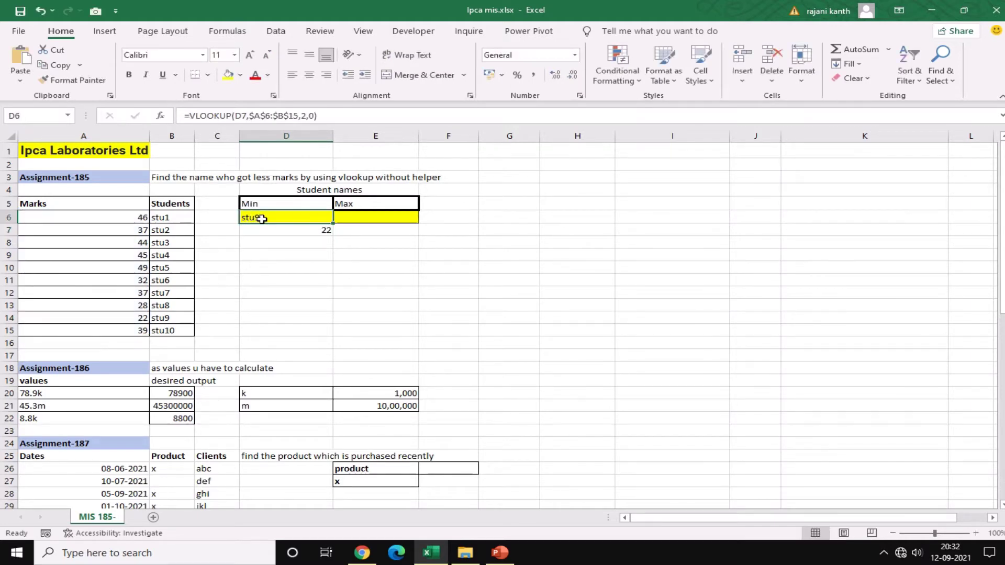
key("F2")
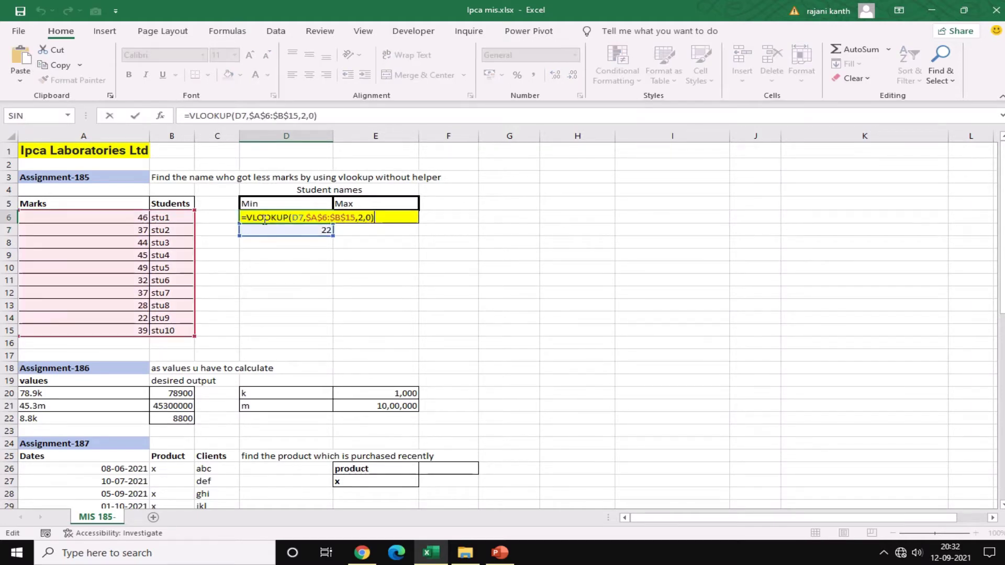
double_click(298, 216)
key("ctrl+v")
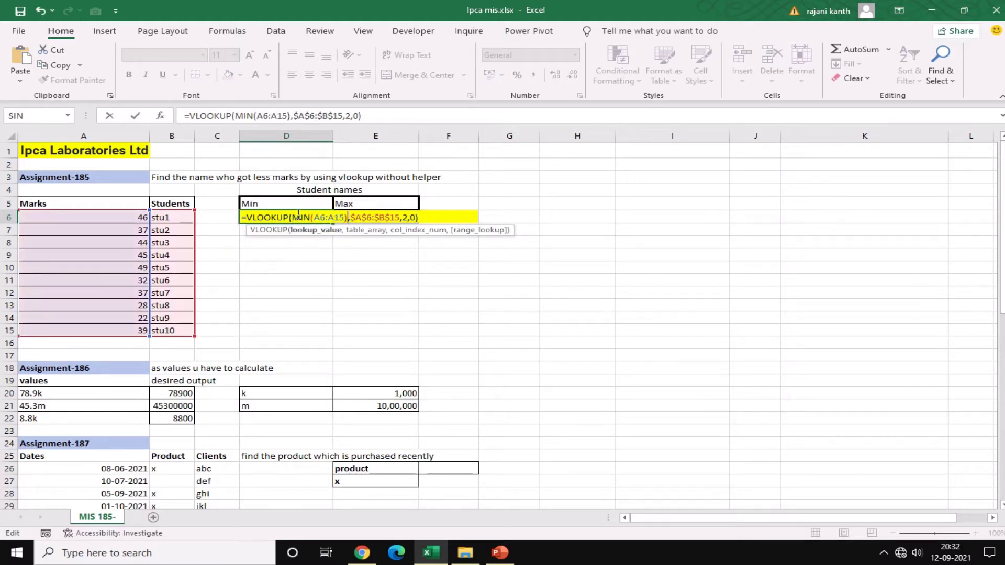
Make the MIN range in D6's formula absolute as $A$6:$A$15
double_click(323, 217)
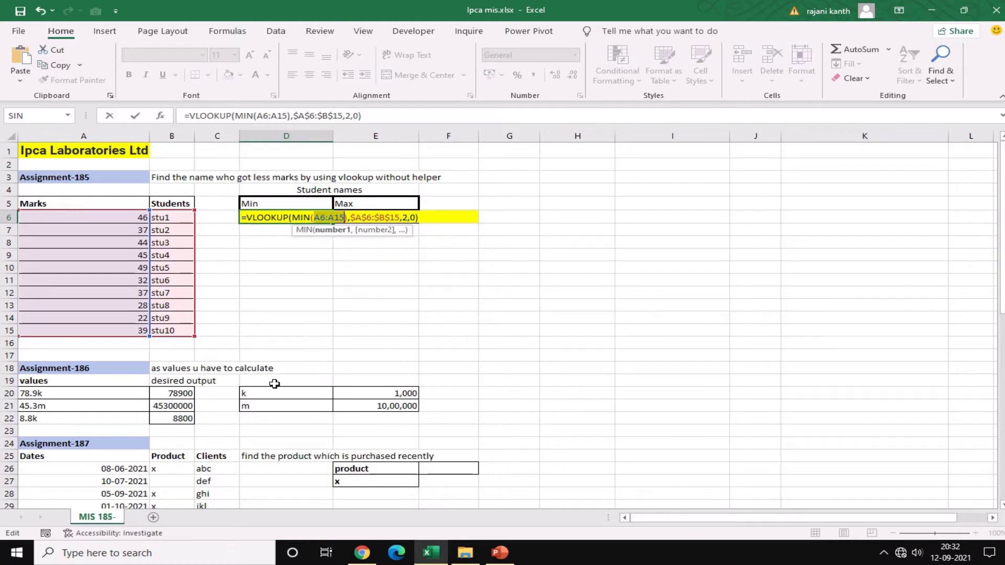
key("F4")
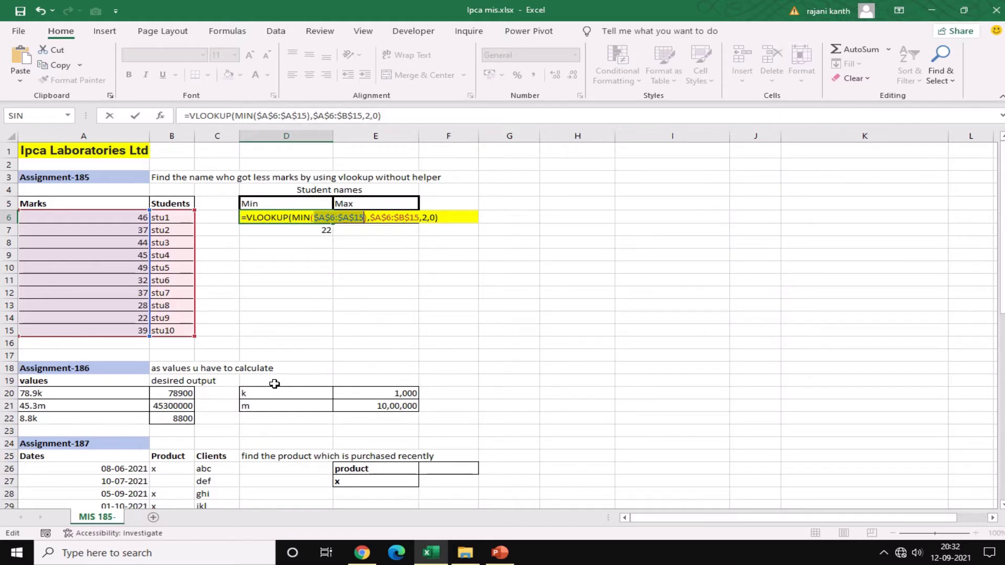
key("ctrl+Return")
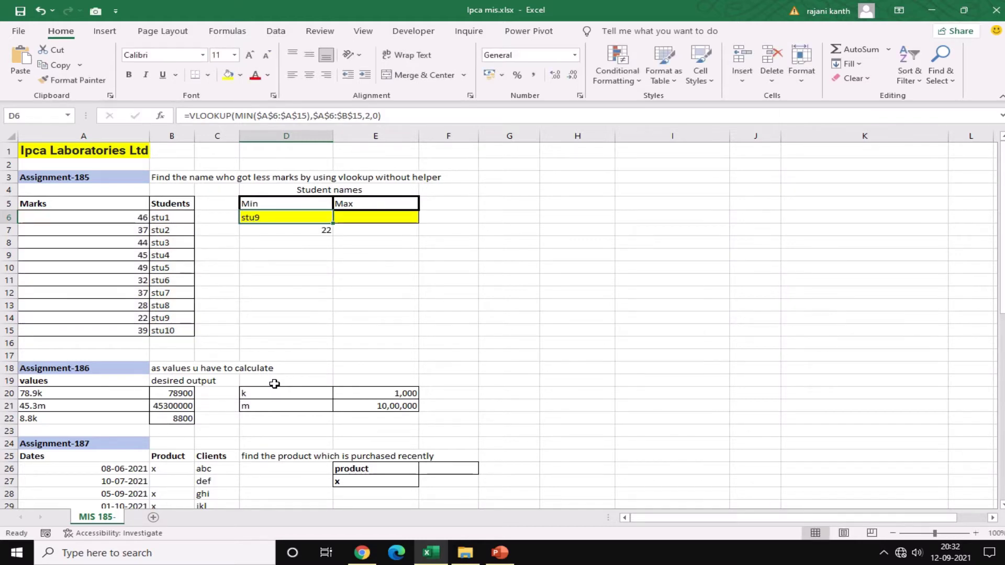
Clear the helper MIN formula from cell D7
left_click(323, 232)
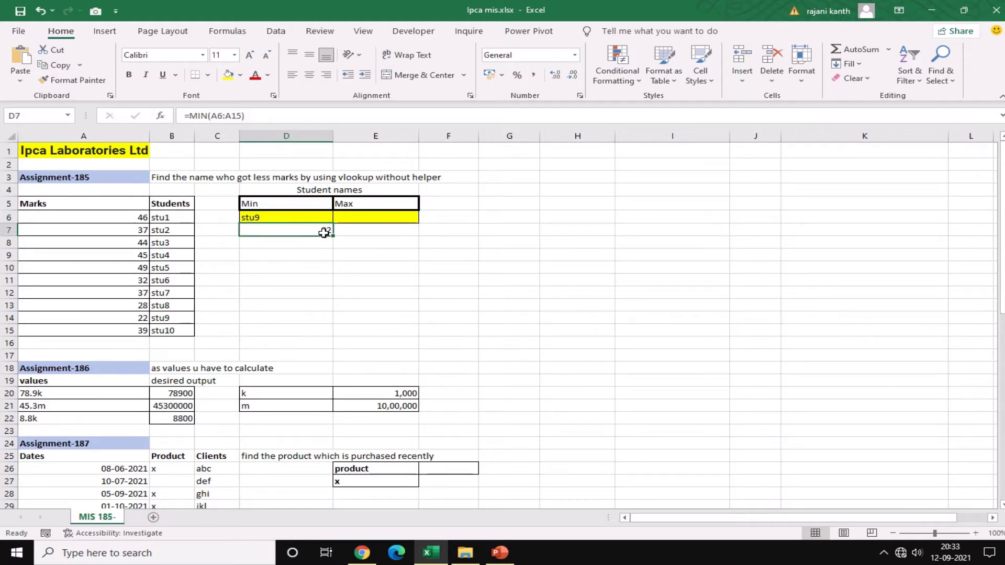
key("Delete")
left_click(660, 283)
Fill the VLOOKUP formula from D6 across to E6 under Max
left_click(312, 215)
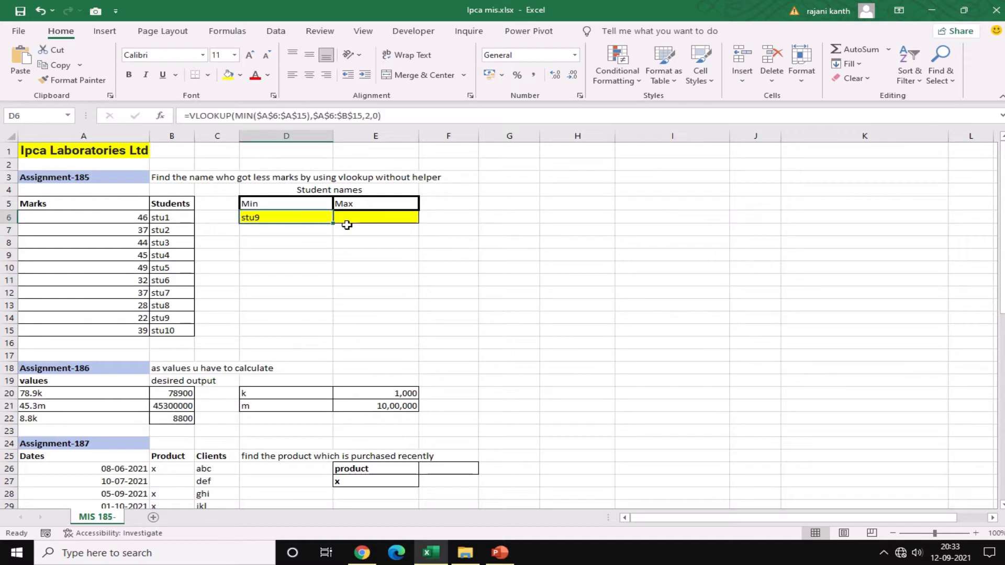
left_click_drag(333, 222, 397, 215)
left_click(388, 215)
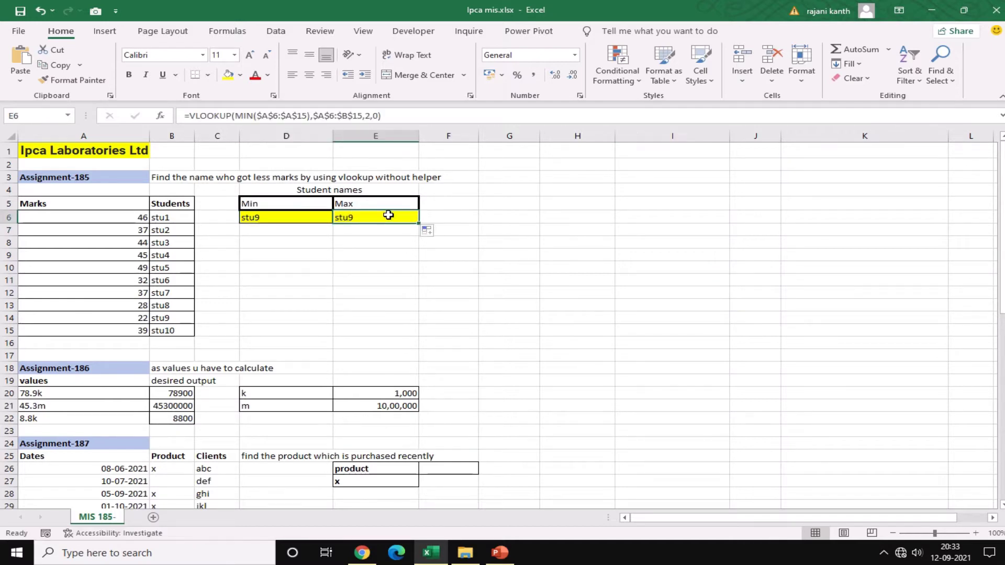
Replace MIN with MAX in E6's formula, giving =VLOOKUP(MAX($A$6:$A$15),$A$6:$B$15,2,0)
double_click(388, 215)
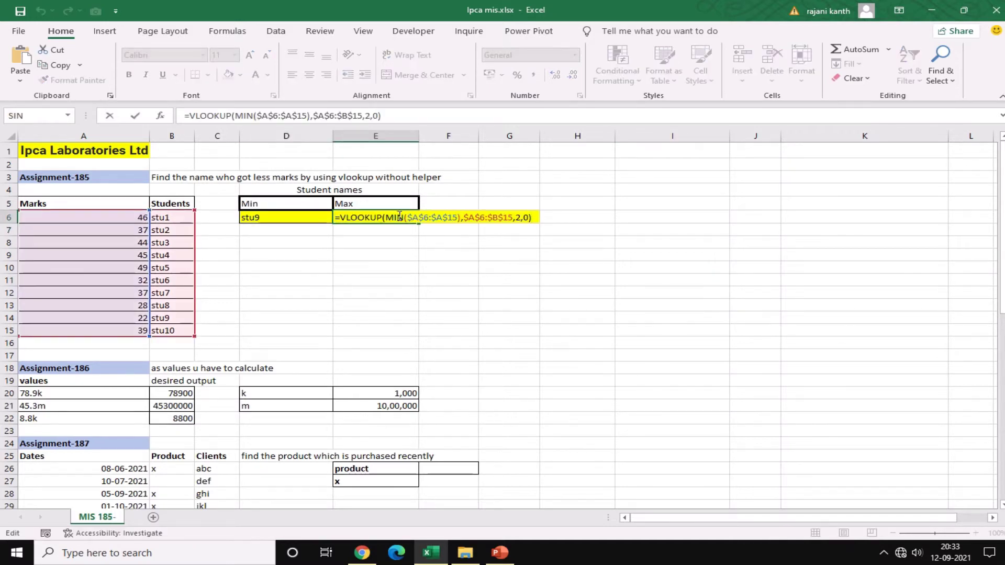
double_click(399, 217)
type("MAX")
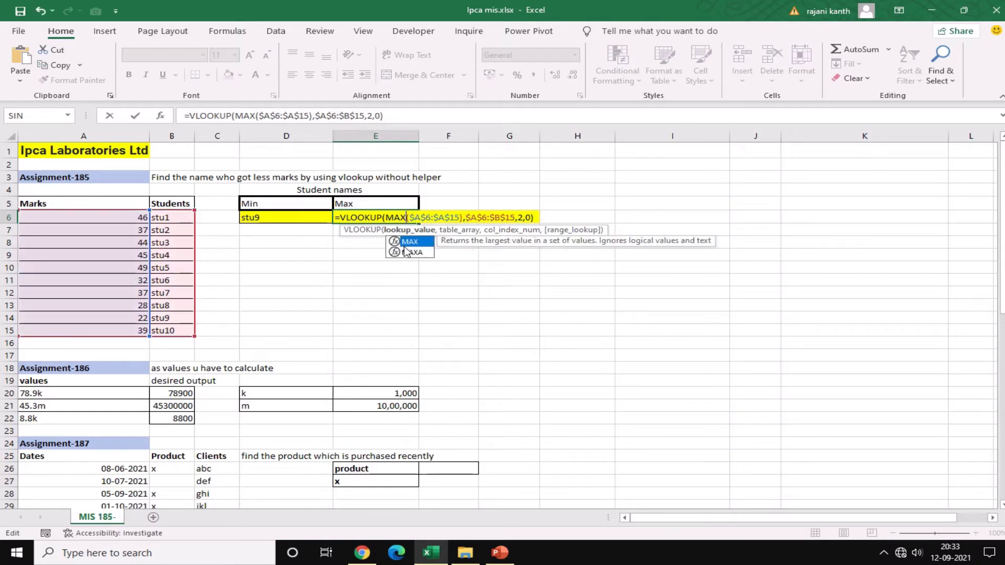
key("Return")
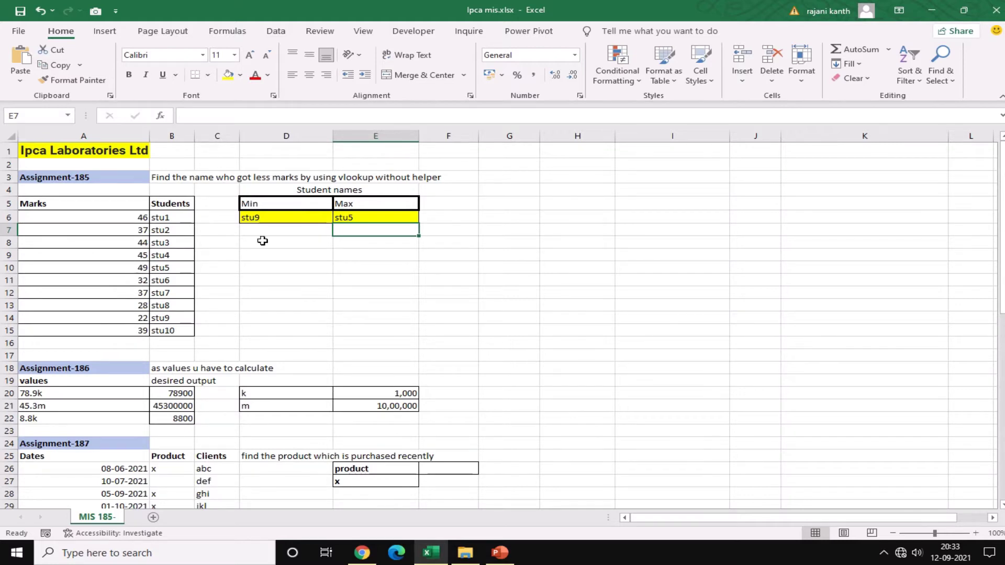
Move the Min/Max student-name block one column over to E5:F6
left_click_drag(290, 205, 459, 208)
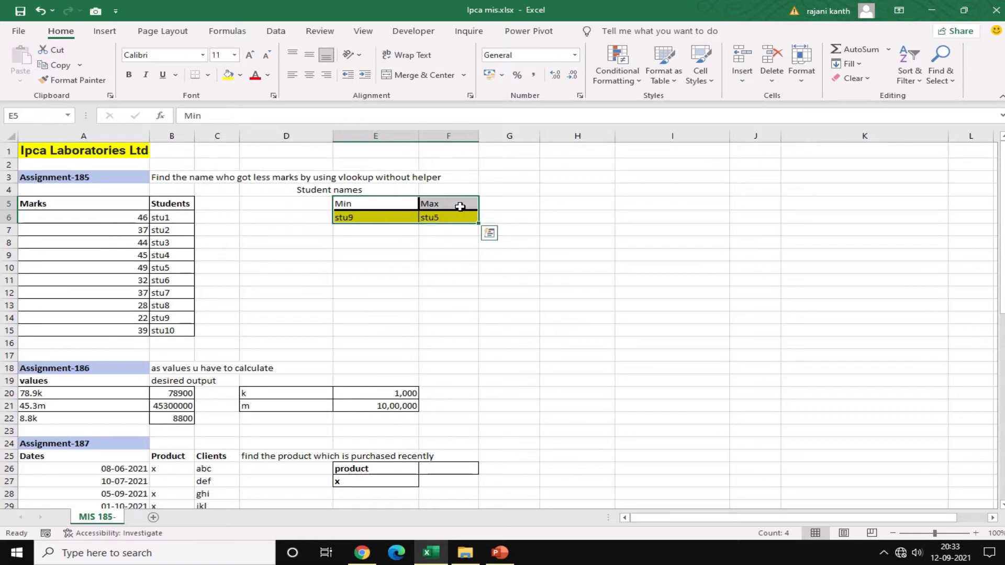
Enter the test formula =MIN($A$6:$A$15)=$A6 in C6, beside the first student
left_click(208, 220)
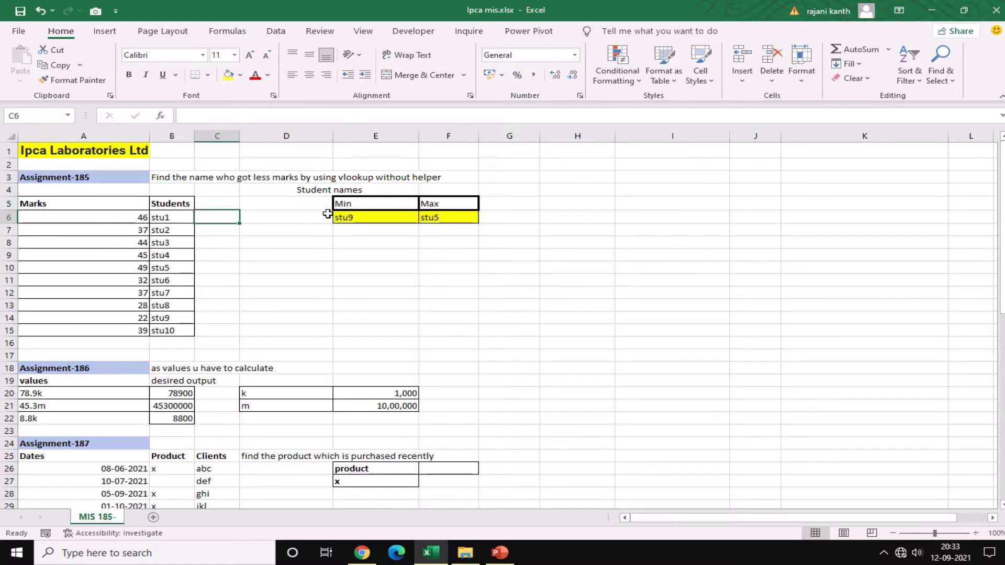
type("=MIN(")
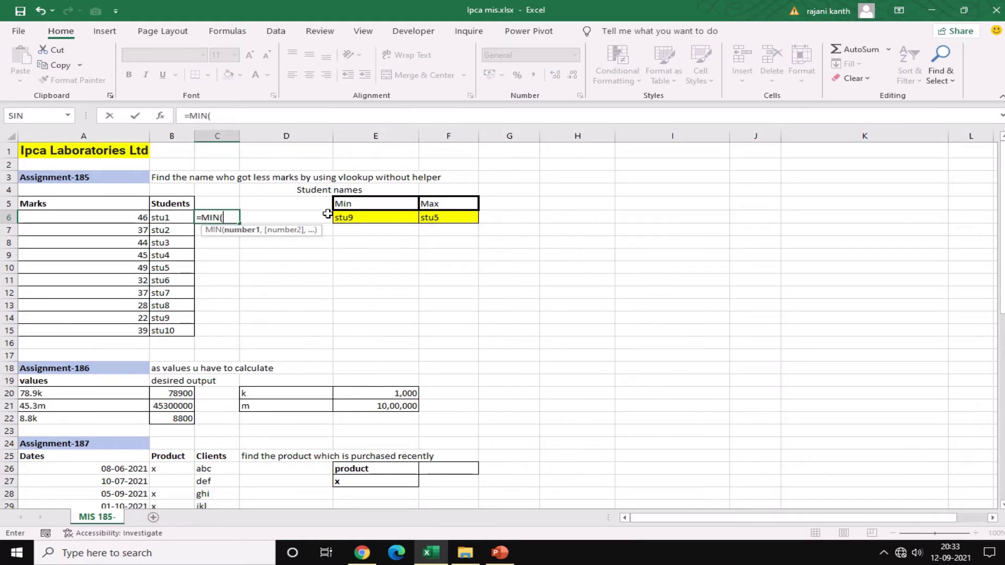
key("Left")
key("Left")
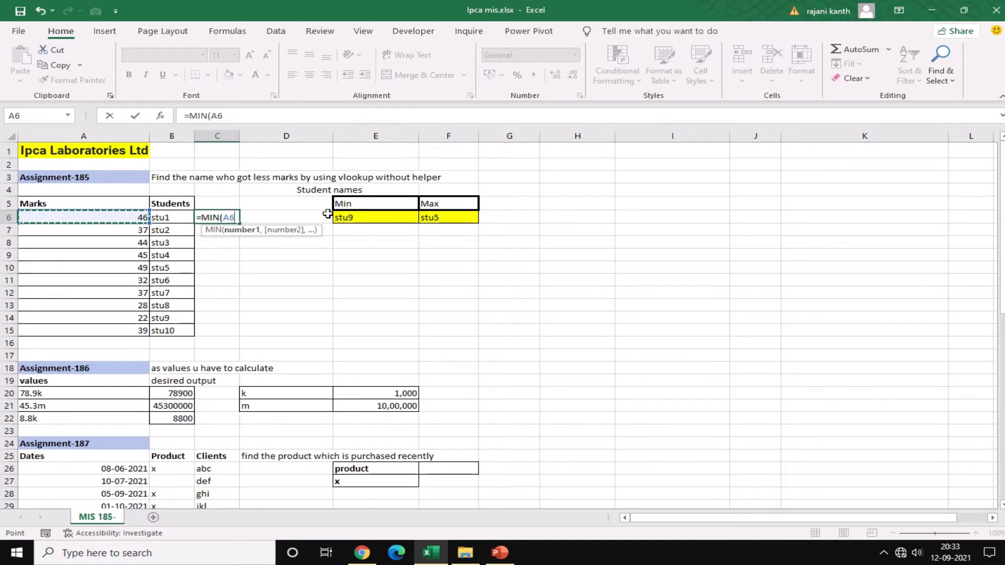
key("ctrl+shift+Down")
key("F4")
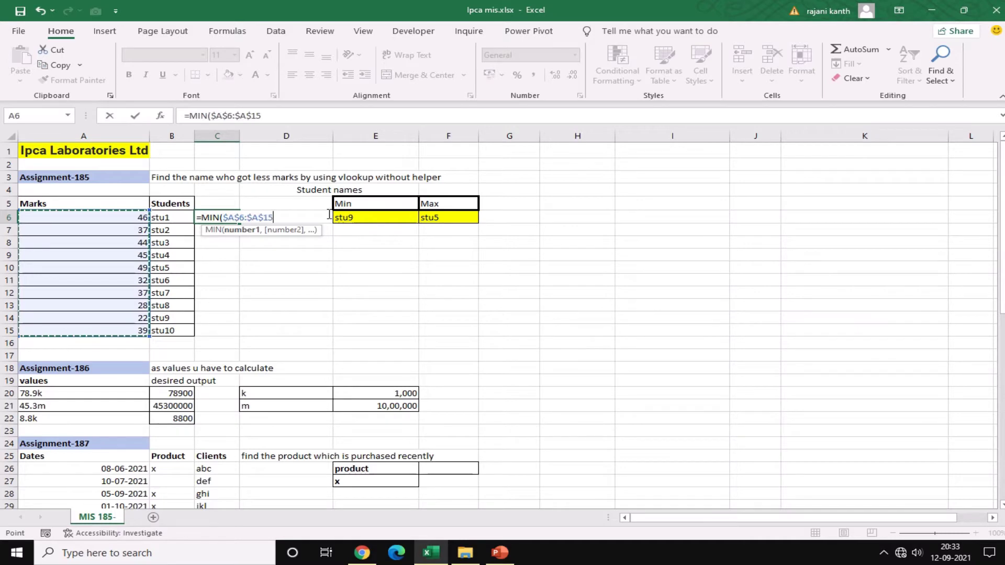
type(")=")
key("Left")
key("Left")
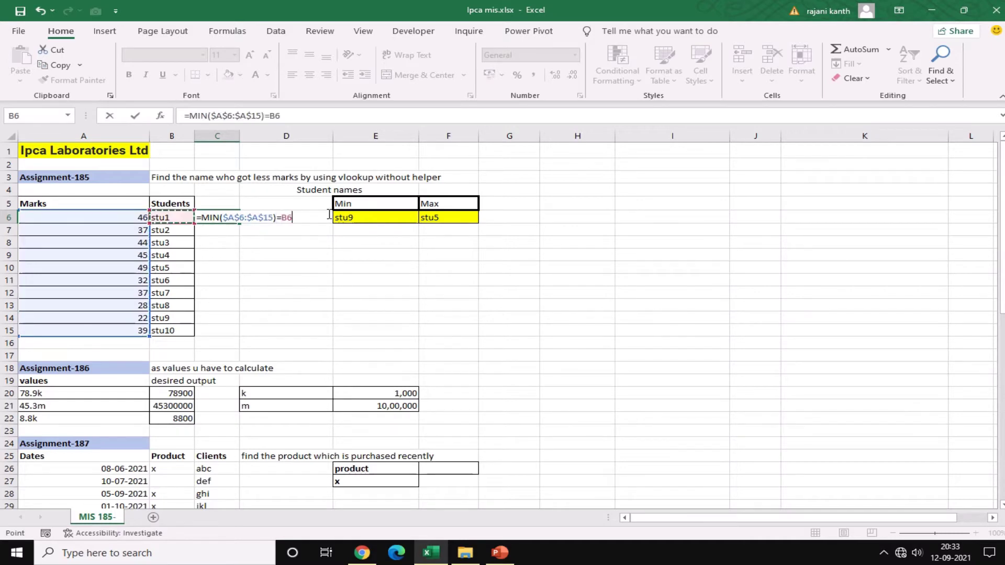
key("F4")
key("F4")
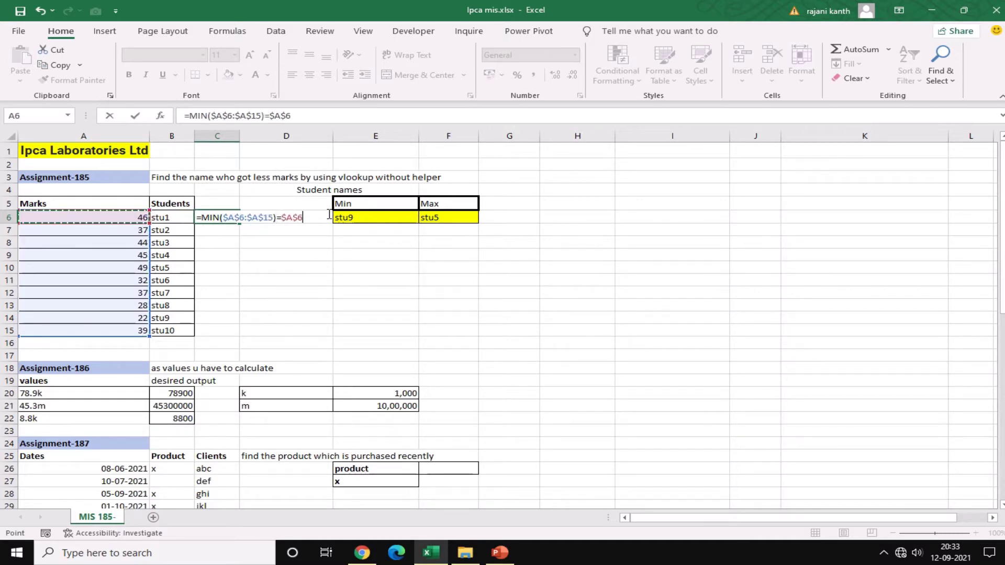
key("F4")
key("ctrl+Return")
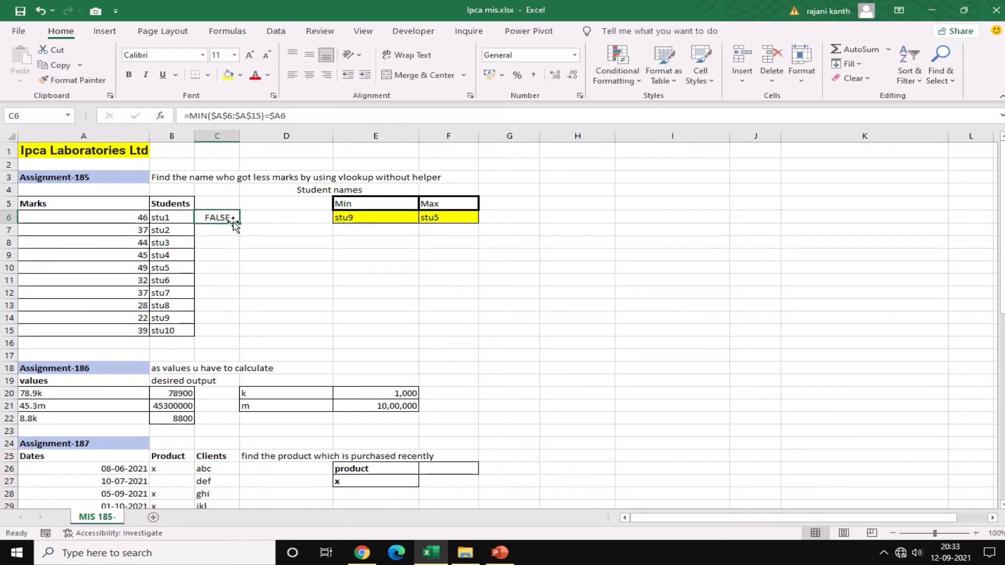
Fill C6's MIN test formula down to C15 and check the row with the lowest mark
double_click(240, 224)
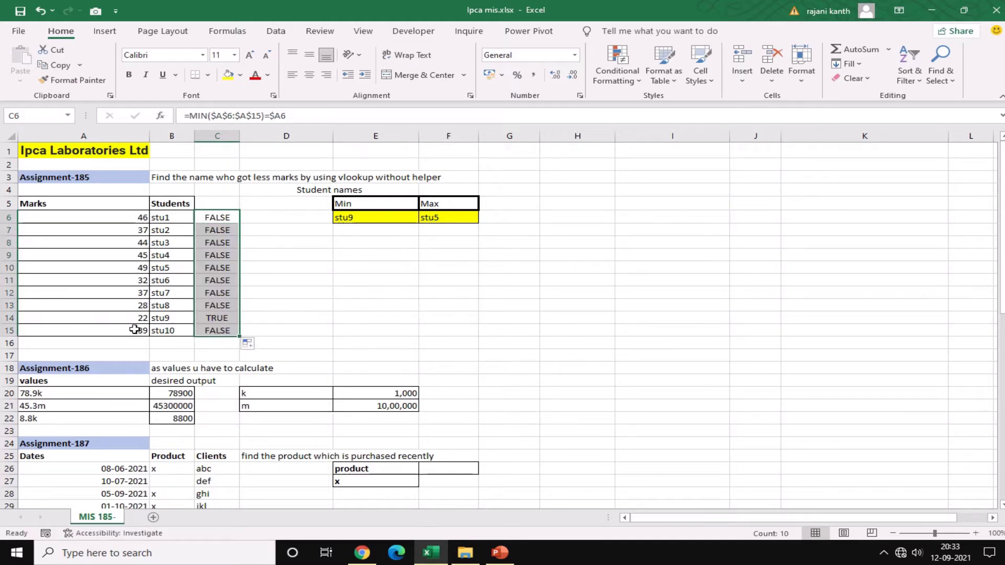
left_click(172, 318)
left_click(217, 318)
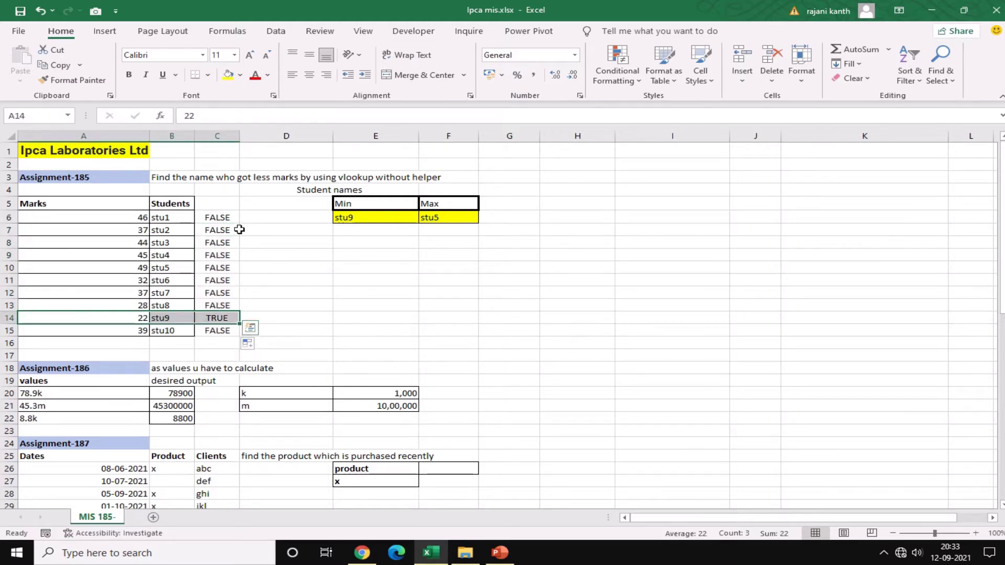
Copy the MIN test formula from C6 into D6, fill it down to D15, and compare both columns in row 14
left_click(218, 217)
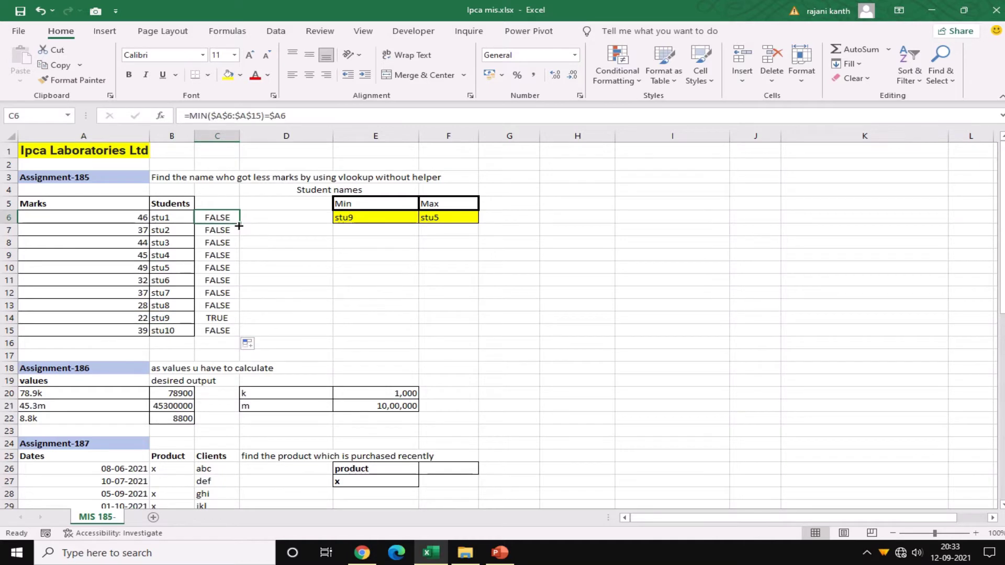
left_click_drag(240, 223, 329, 225)
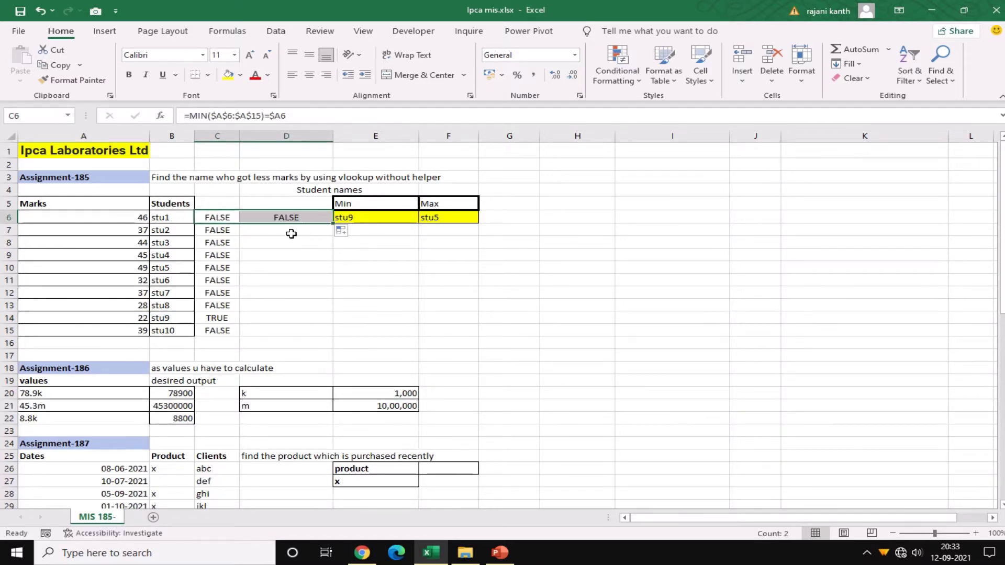
left_click(287, 245)
left_click(304, 219)
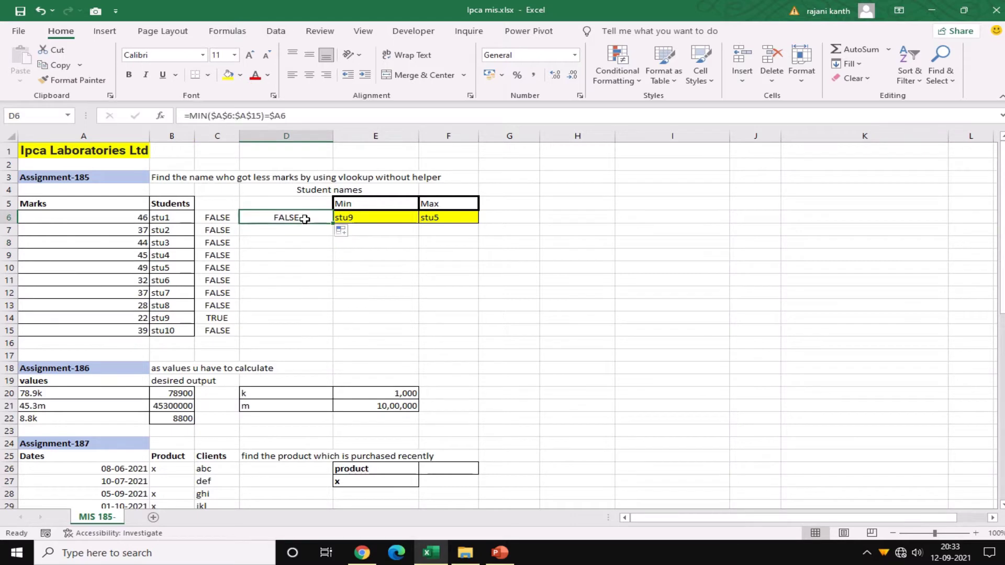
double_click(335, 220)
left_click(220, 319)
left_click_drag(277, 317, 286, 317)
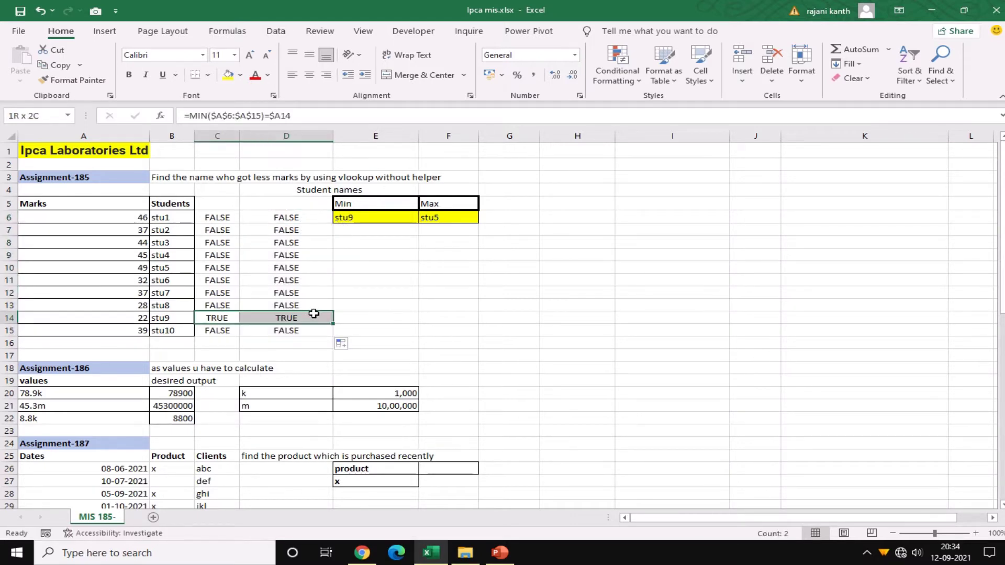
Copy the text of C6's formula, =MIN($A$6:$A$15)=$A6, without changing the cell
left_click(210, 218)
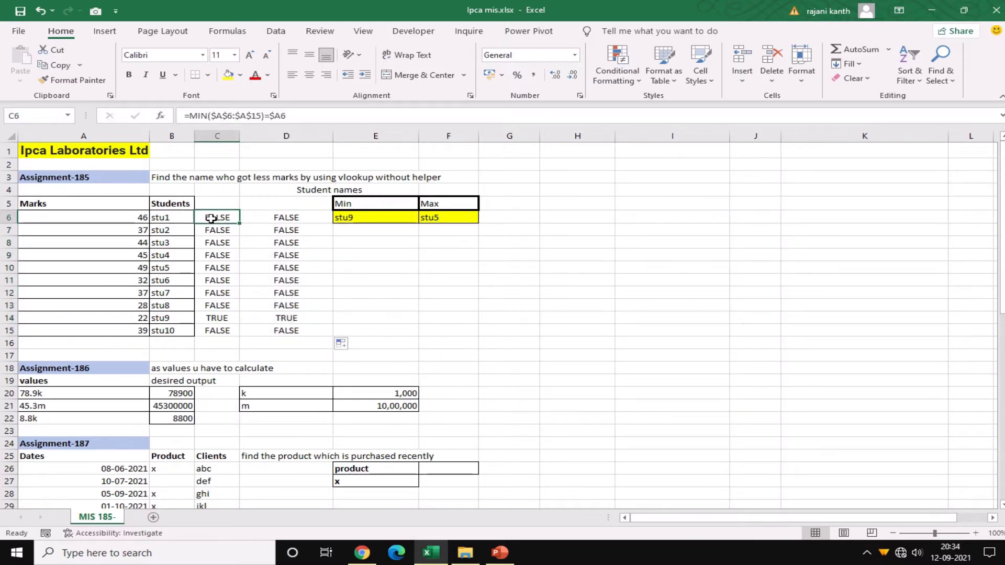
double_click(212, 218)
left_click_drag(300, 216, 186, 217)
key("ctrl+c")
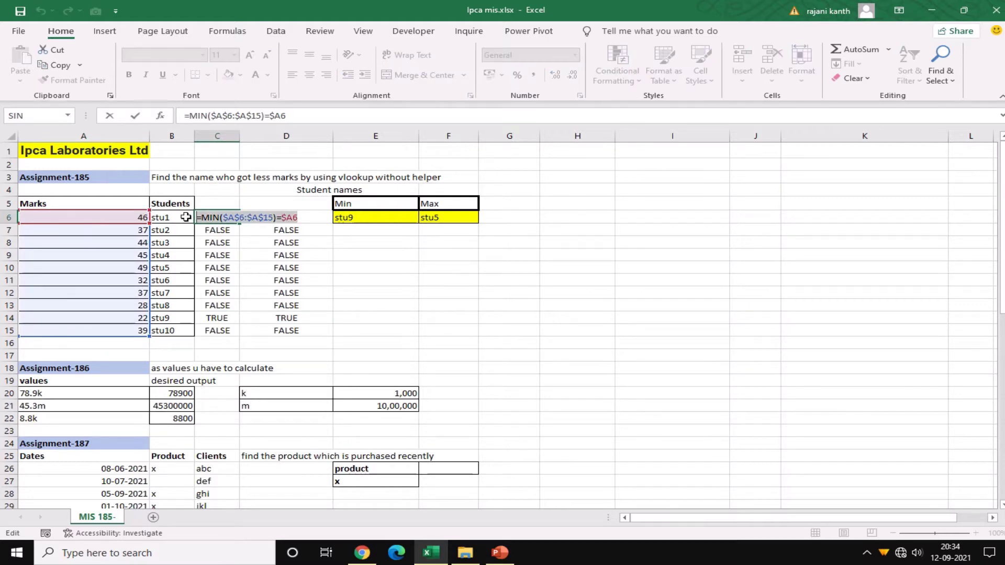
key("Escape")
Create a formula-based conditional formatting rule for A6:B15 using the copied =MIN($A$6:$A$15)=$A6
left_click(104, 216)
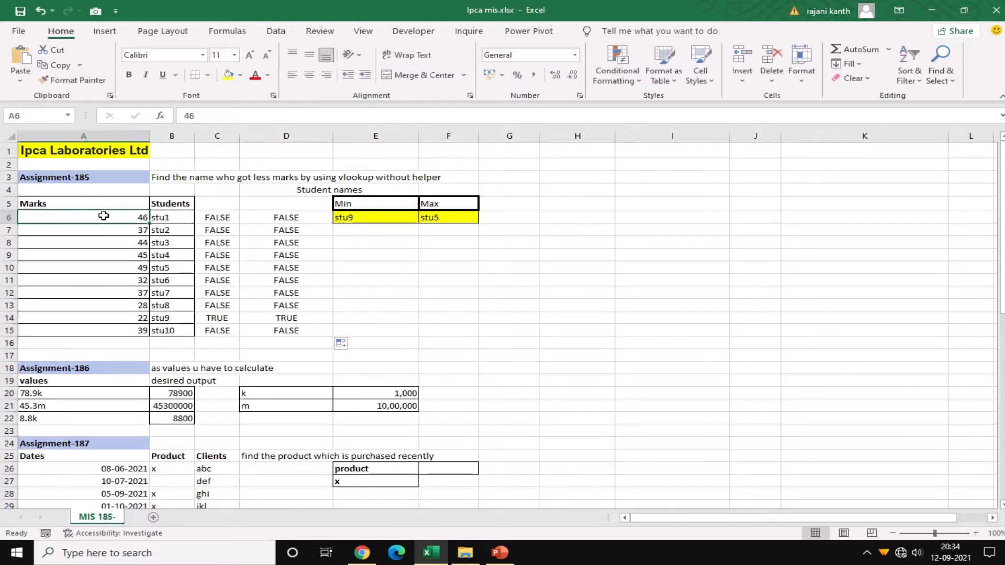
key("shift+Right")
key("ctrl+shift+Down")
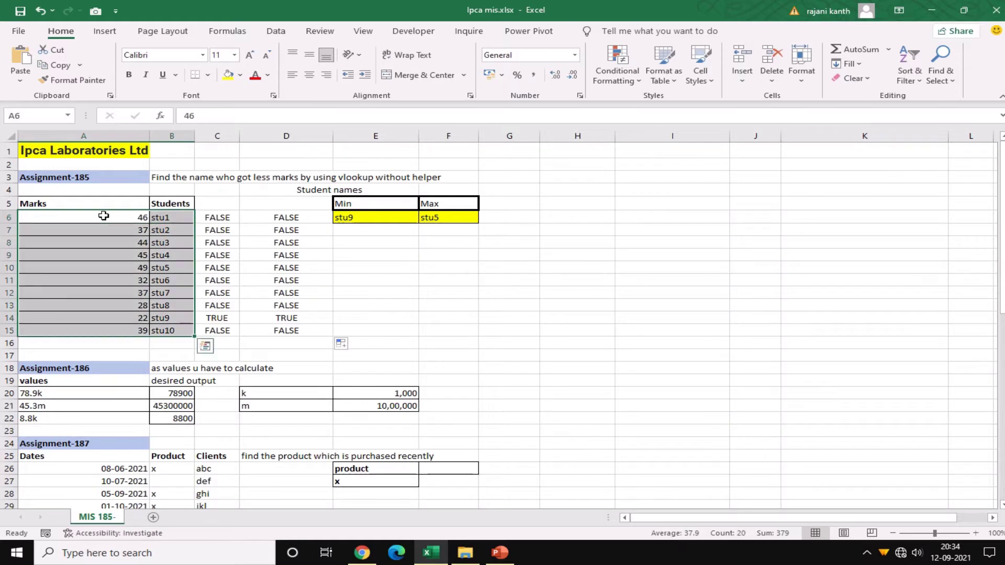
key("alt")
key("h")
key("l")
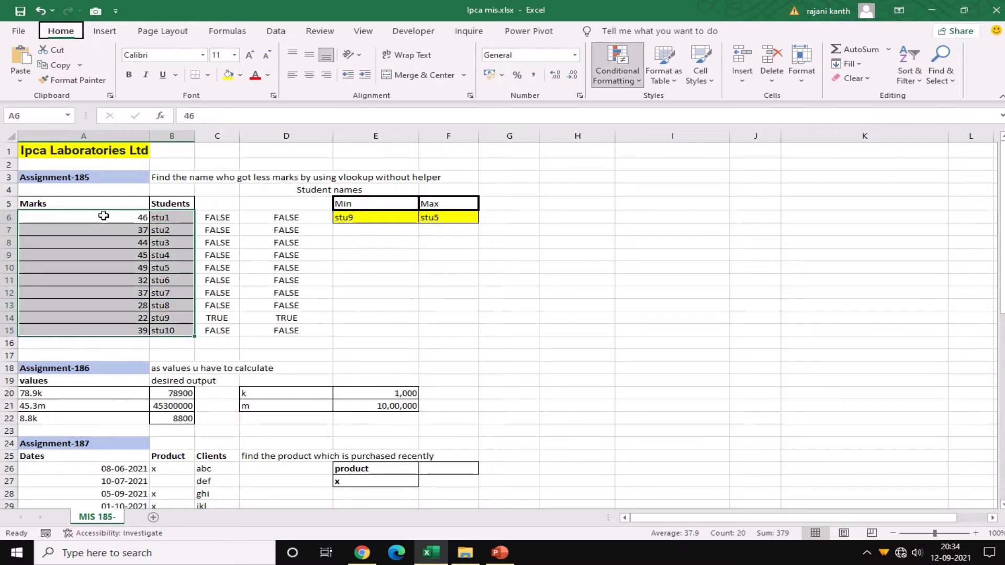
key("n")
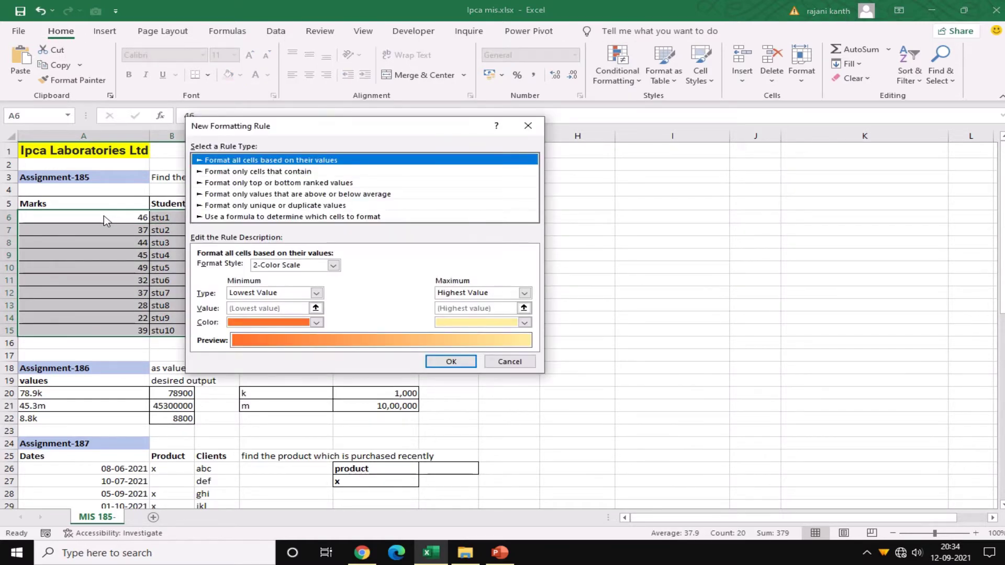
key("Down")
key("Down")
key("Down")
key("Down")
key("Down")
key("Tab")
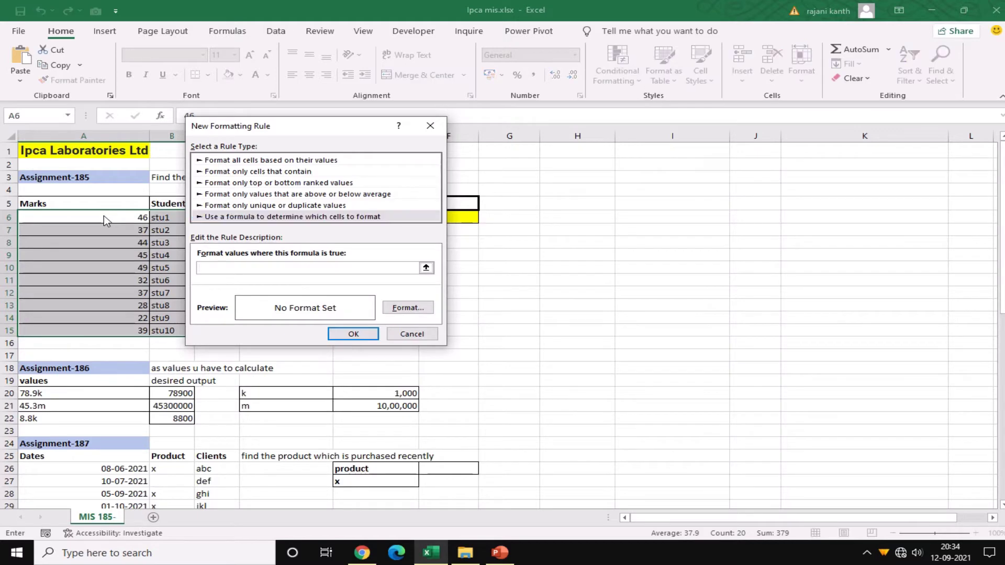
key("ctrl+v")
Format the rule with a red fill and bold white font, and apply it to the marks and students
left_click(422, 309)
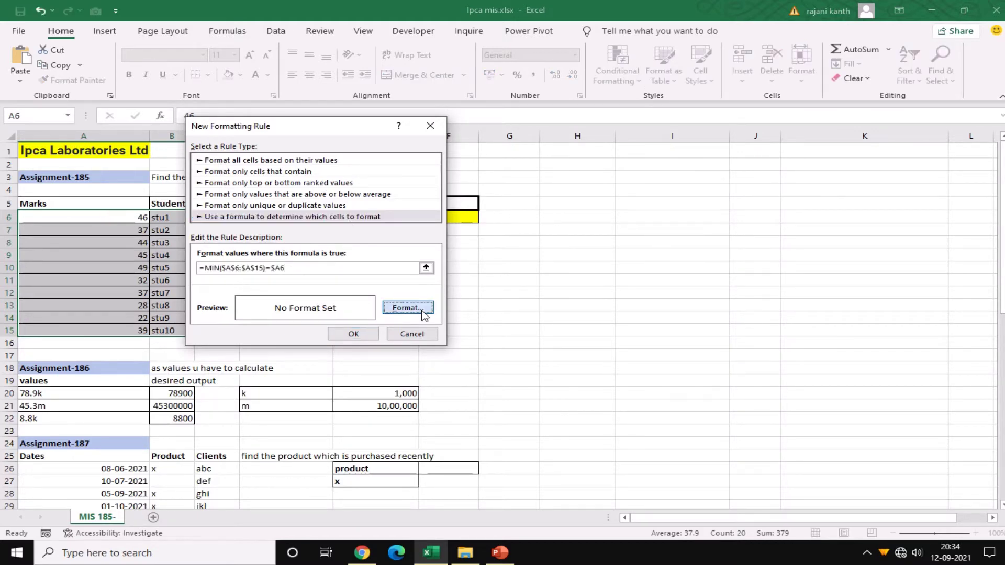
left_click(400, 149)
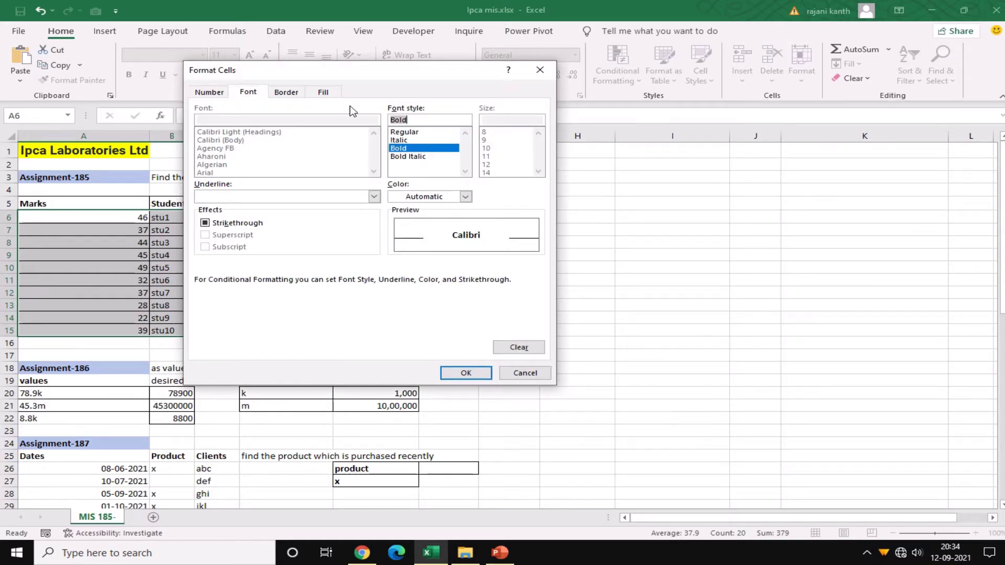
left_click(325, 92)
left_click(220, 216)
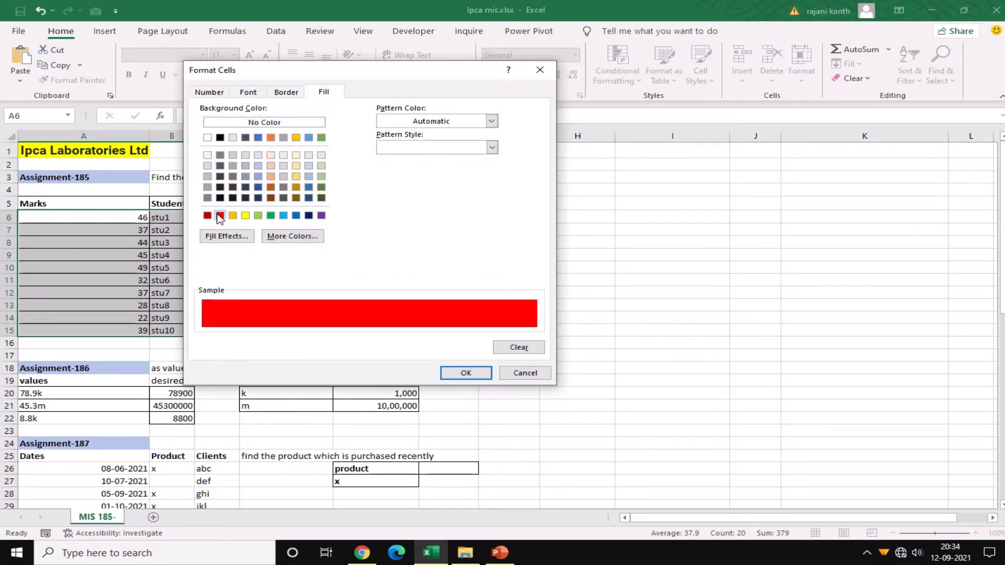
left_click(249, 94)
left_click(466, 198)
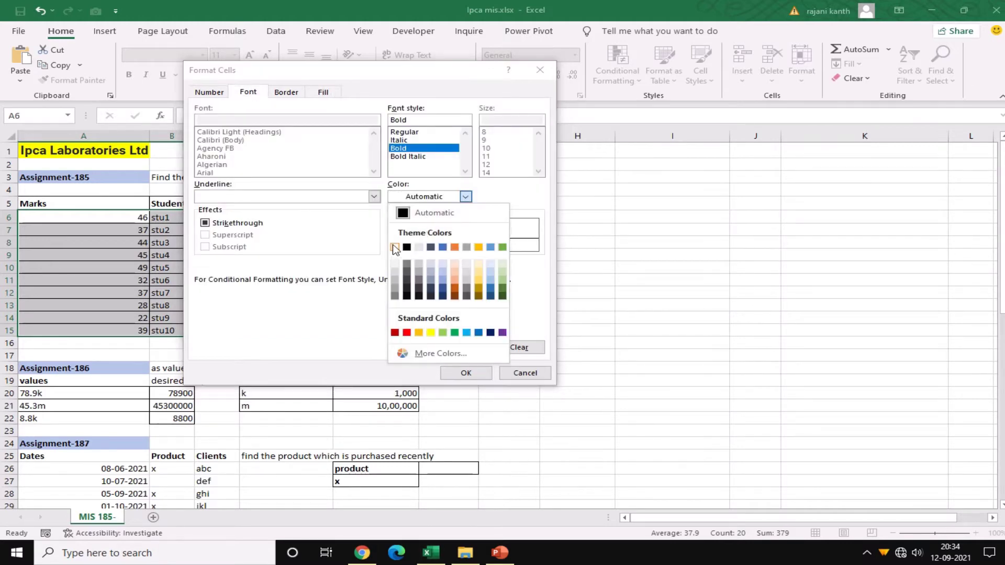
left_click(396, 246)
left_click(210, 92)
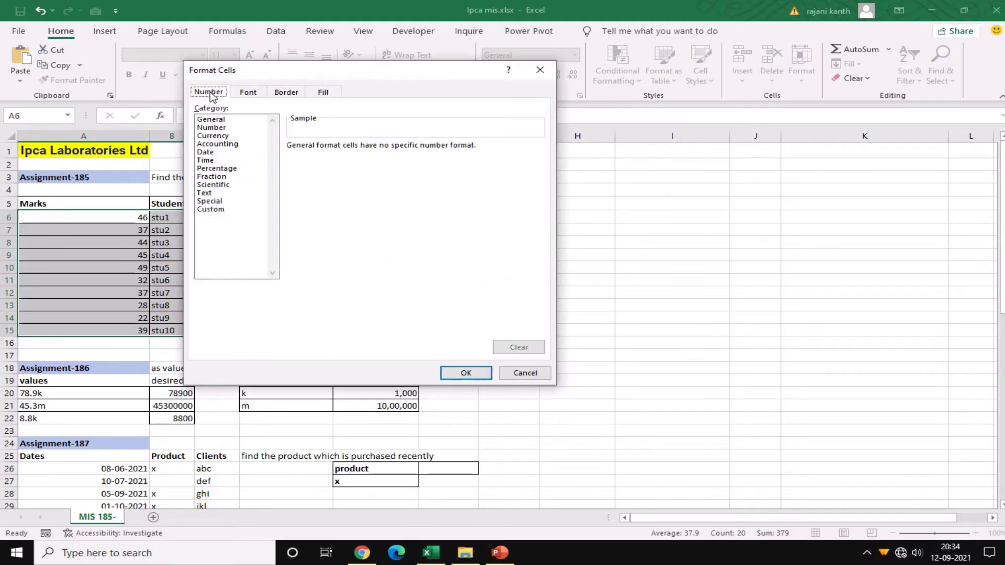
left_click(463, 372)
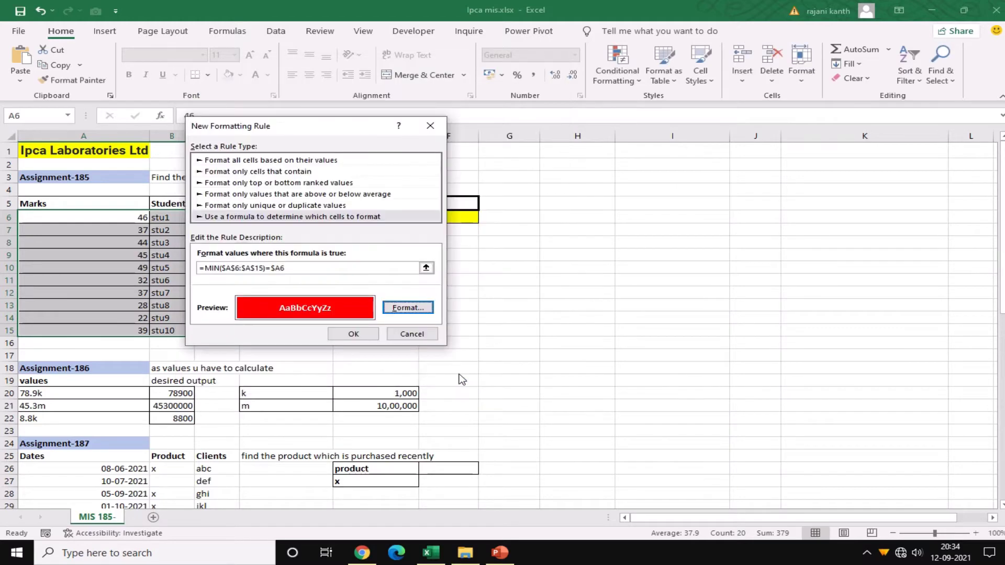
left_click(352, 331)
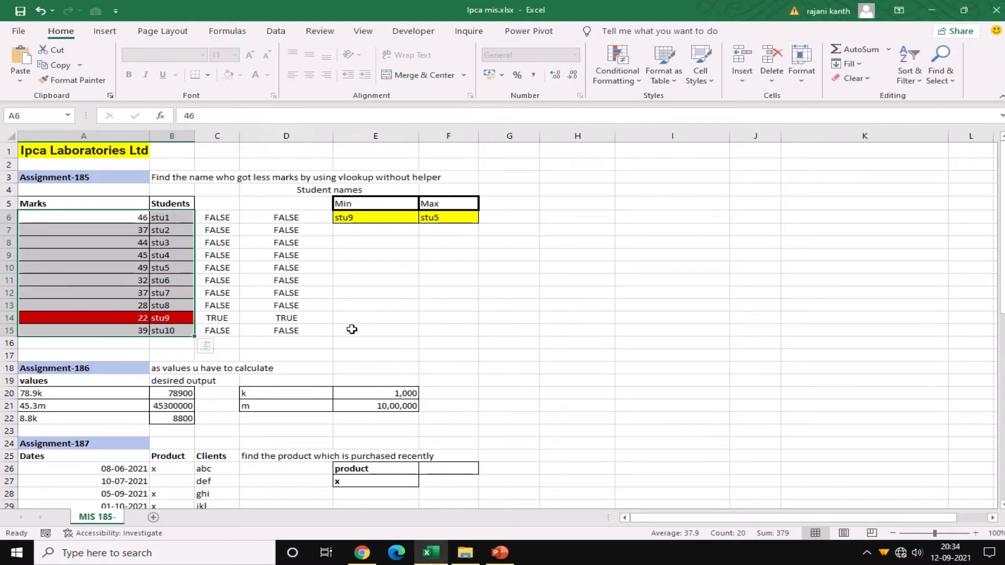
left_click(364, 268)
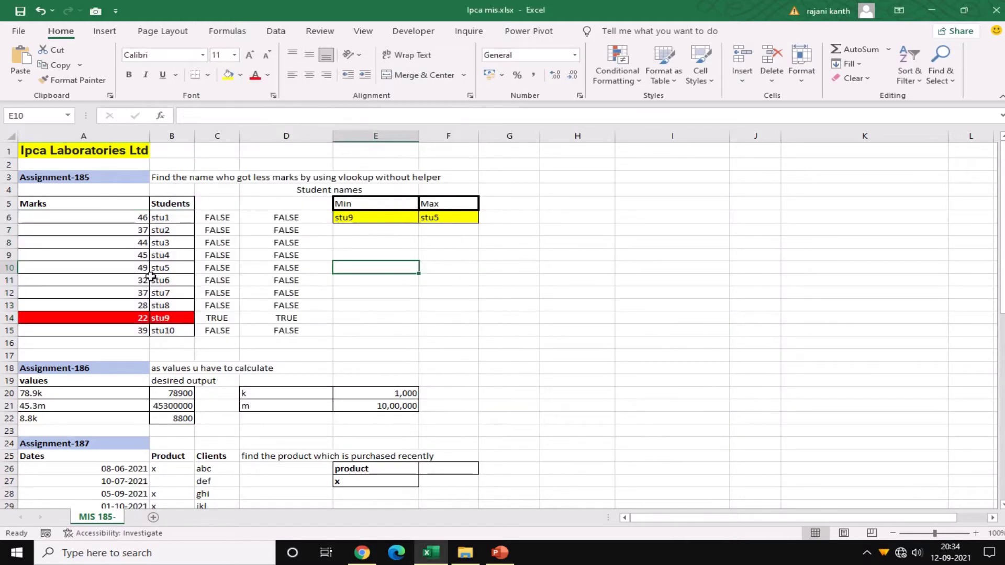
Replace MIN with MAX in C6's formula, giving =MAX($A$6:$A$15)=$A6, and fill it through C6:D15
left_click(231, 217)
double_click(231, 217)
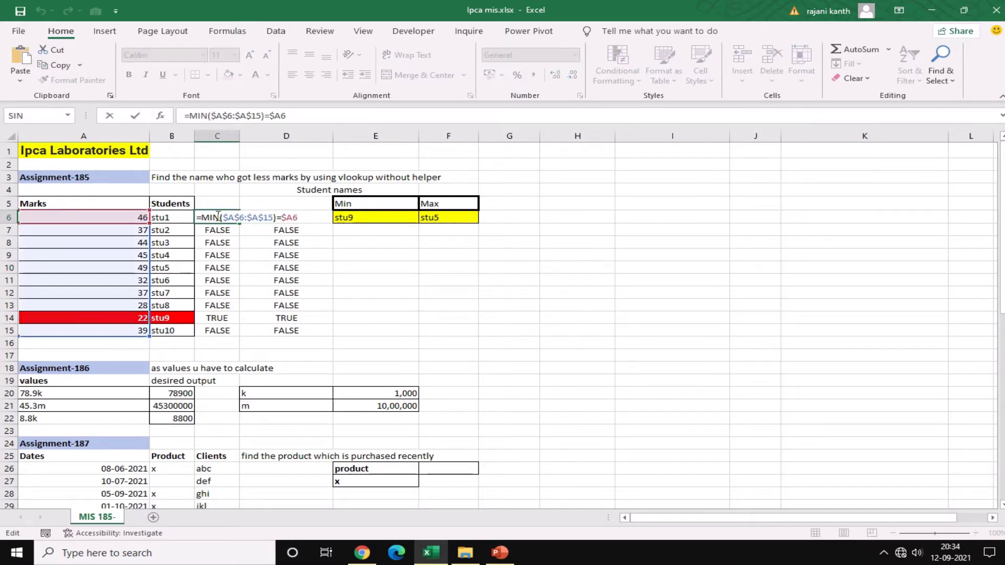
left_click(218, 217)
key("BackSpace")
key("BackSpace")
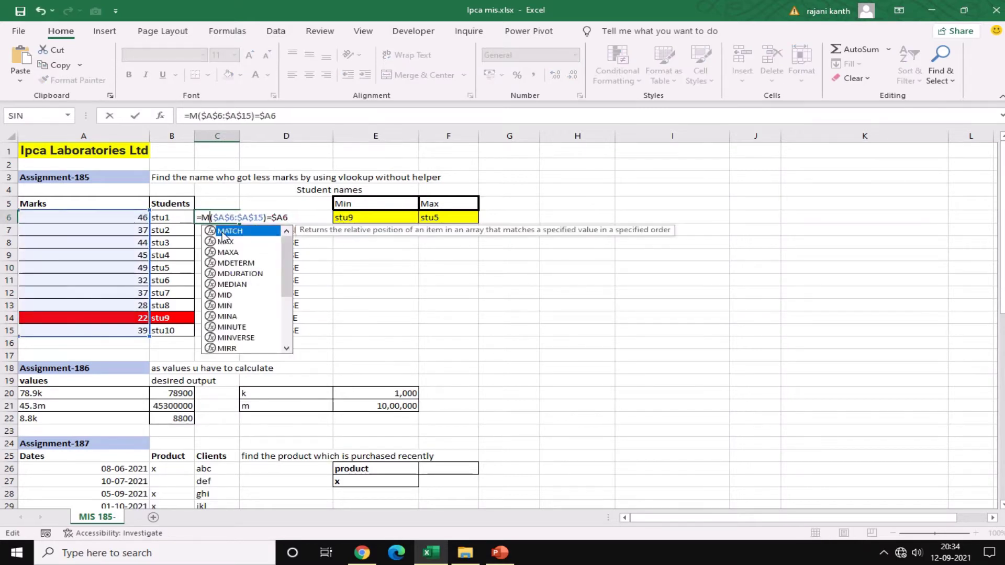
type("AX")
key("ctrl+Return")
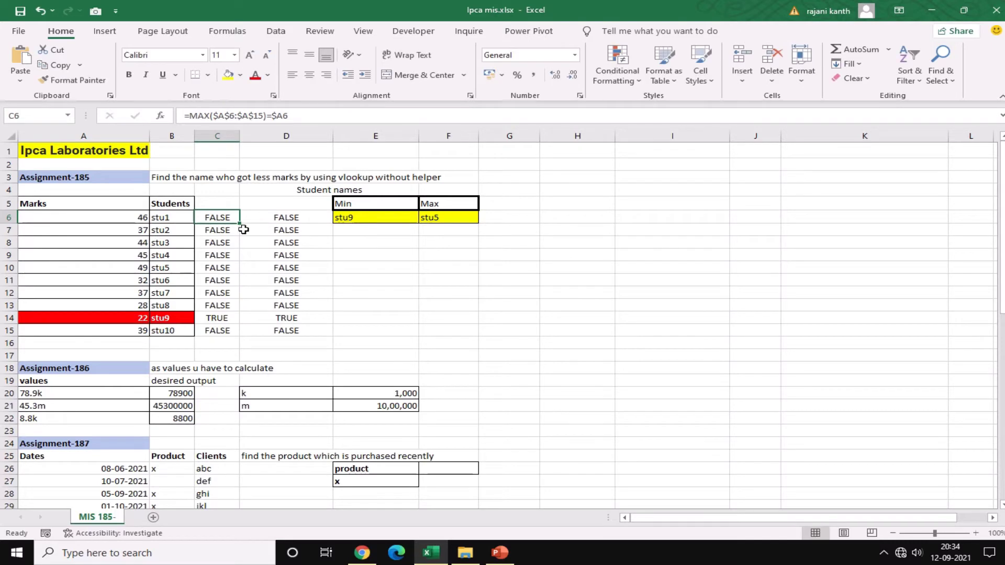
left_click_drag(240, 223, 333, 224)
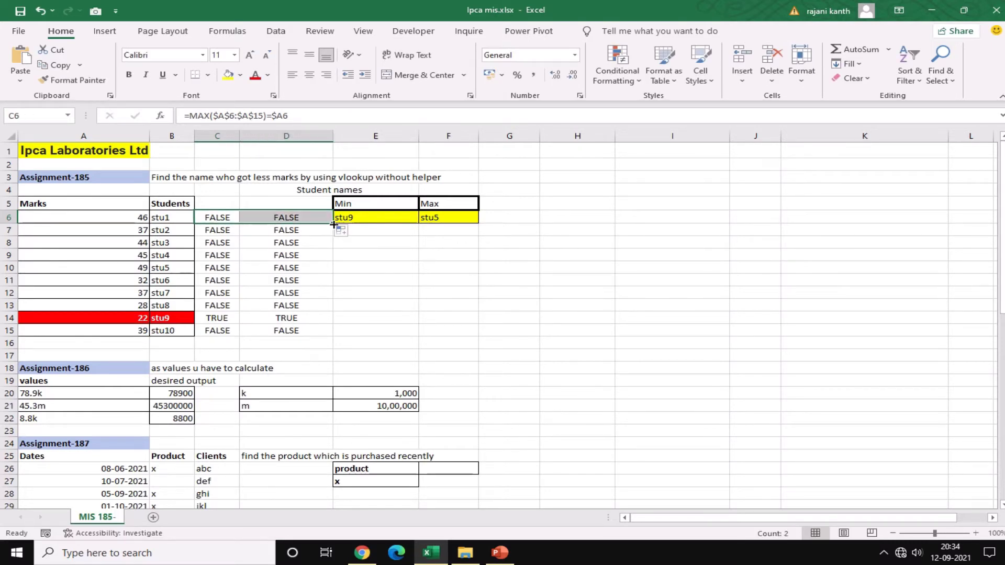
double_click(333, 223)
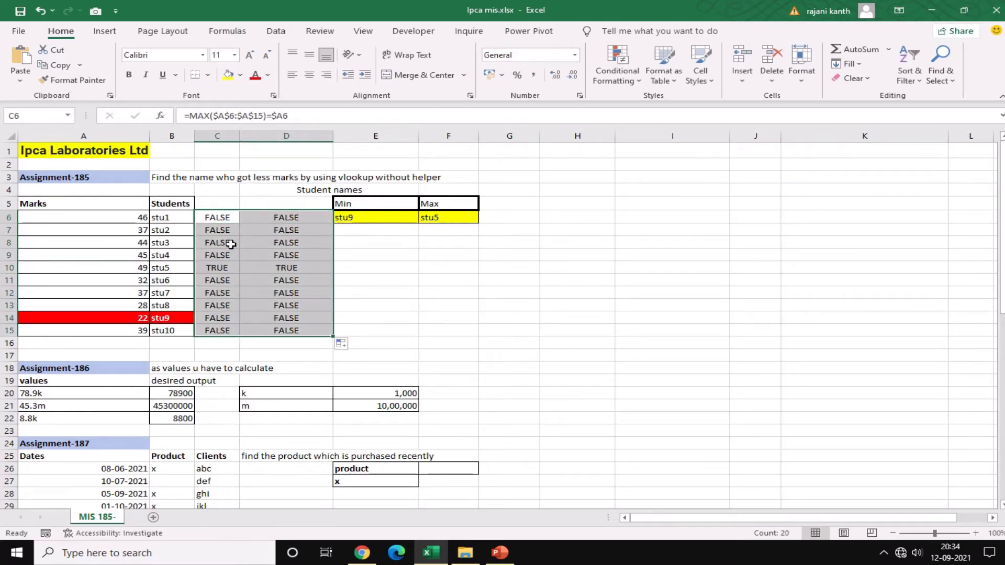
Copy the text of C6's formula, =MAX($A$6:$A$15)=$A6, leaving the cell as it is
left_click(220, 218)
key("F2")
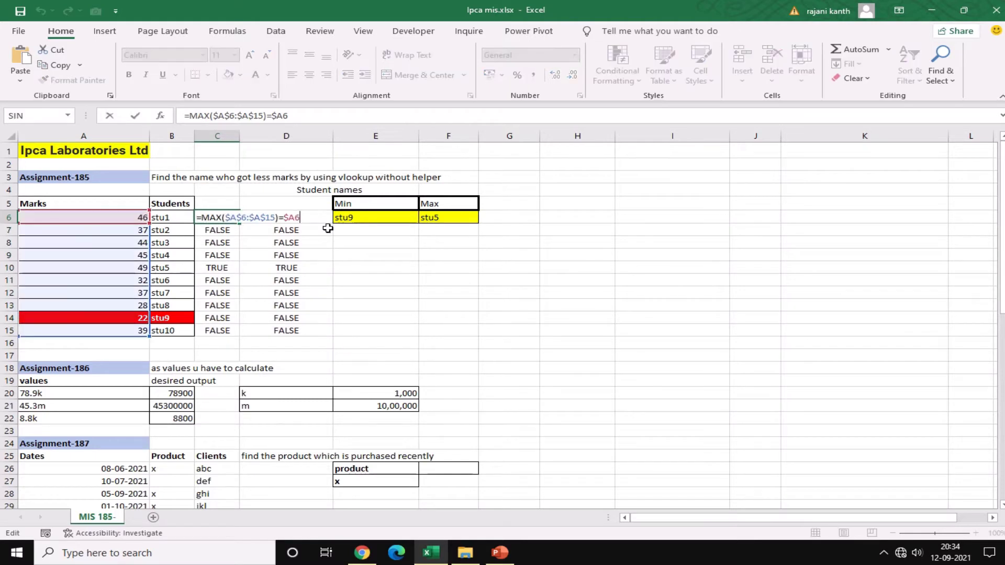
left_click_drag(308, 217, 41, 214)
key("ctrl+c")
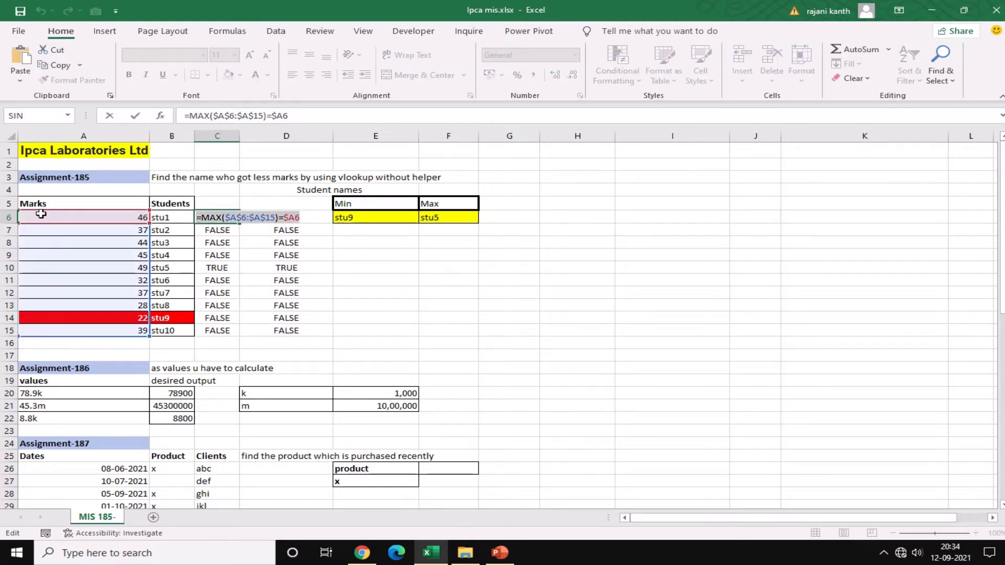
key("Escape")
Create a formula-based conditional formatting rule for A6:B15 using the copied =MAX($A$6:$A$15)=$A6
left_click(79, 218)
key("shift+Right")
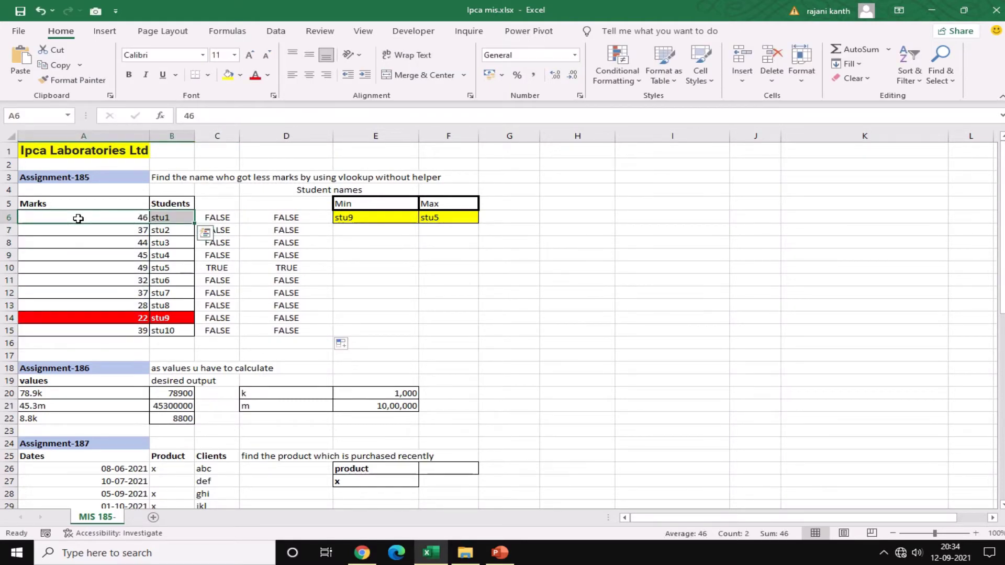
key("ctrl+shift+Down")
key("alt")
key("alt")
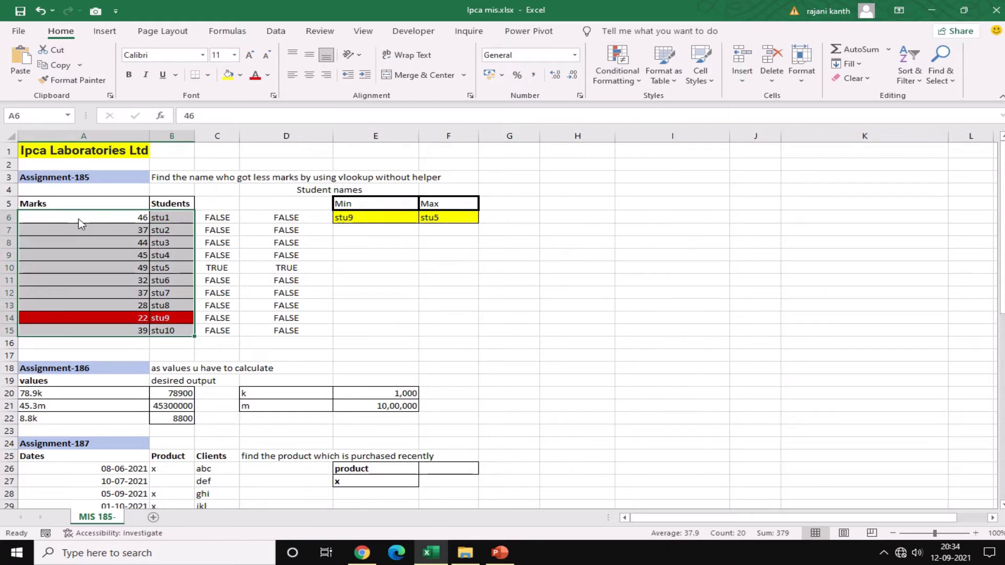
key("alt+h")
key("l")
key("n")
left_click(246, 203)
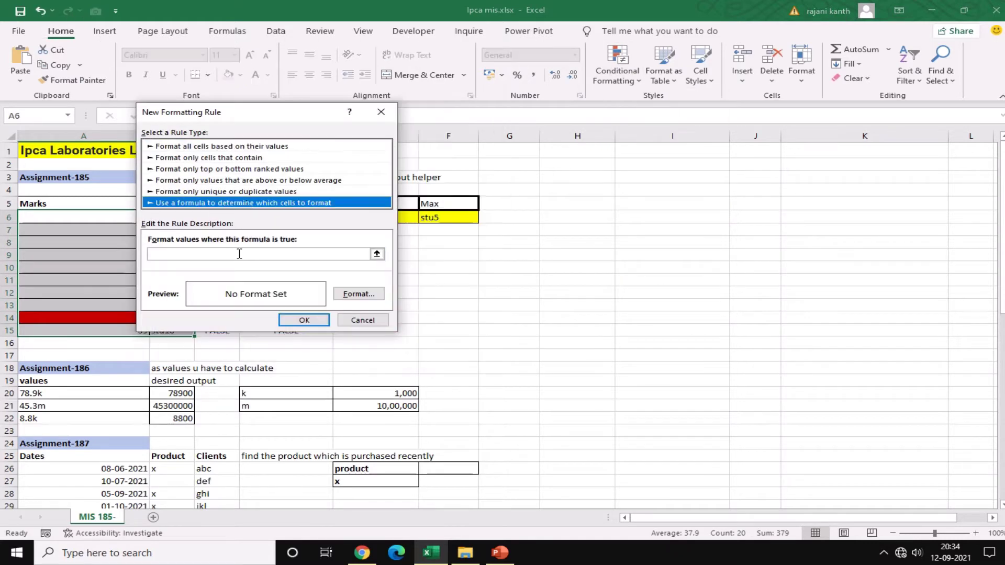
left_click(233, 253)
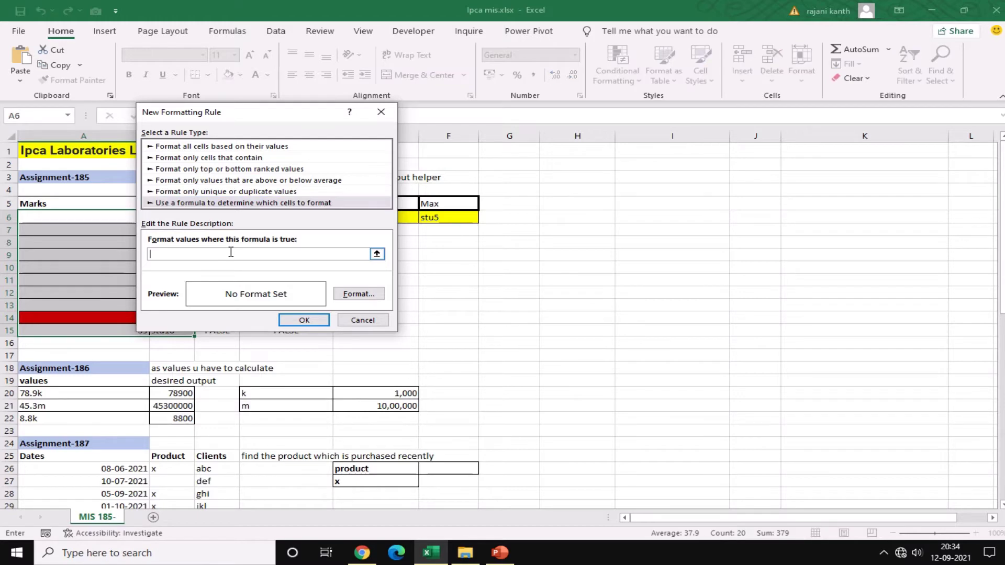
key("ctrl+v")
Format the rule with a green fill and bold white font, and apply it to the marks and students
left_click(366, 294)
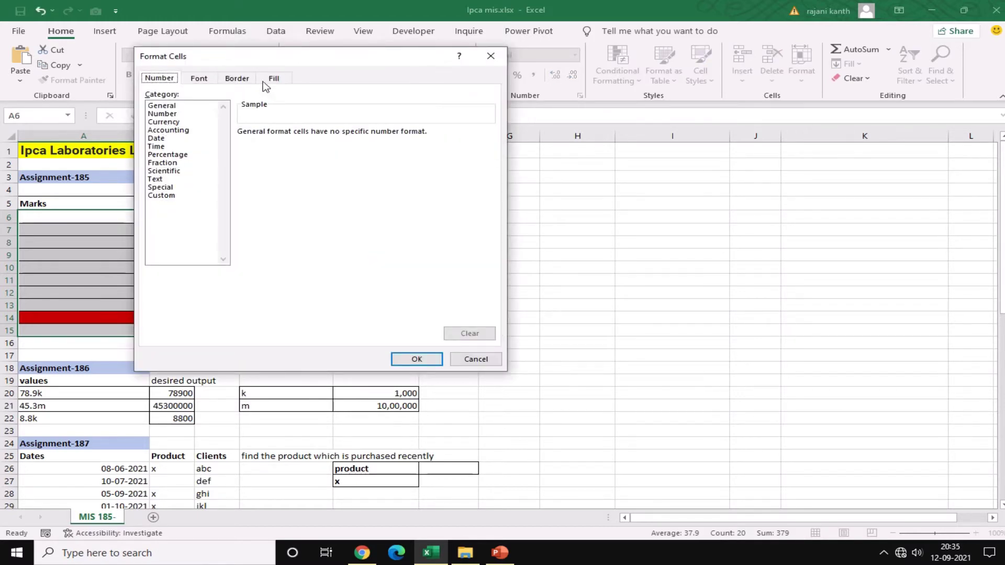
left_click(199, 78)
left_click(360, 135)
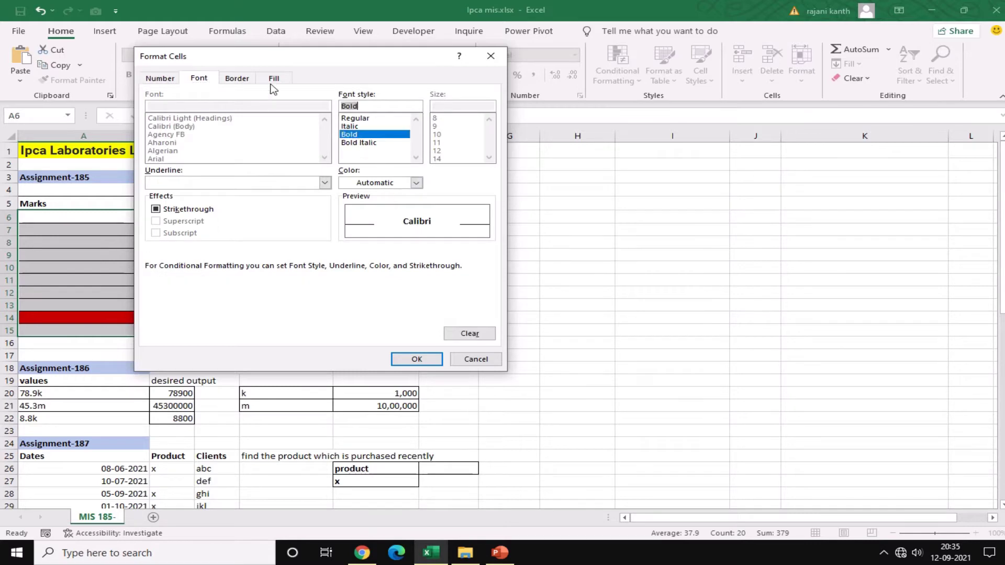
left_click(273, 80)
left_click(221, 202)
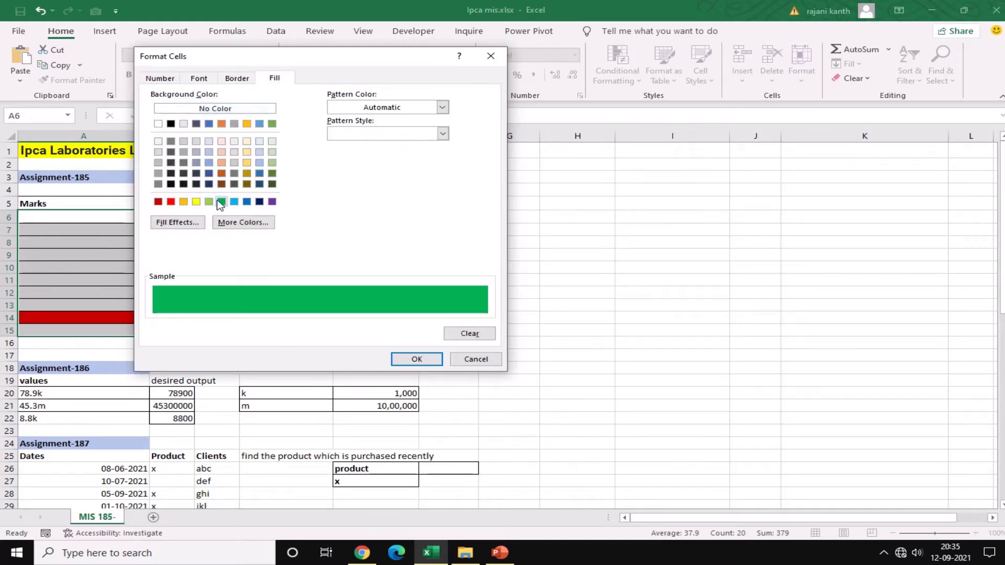
left_click(199, 77)
left_click(416, 183)
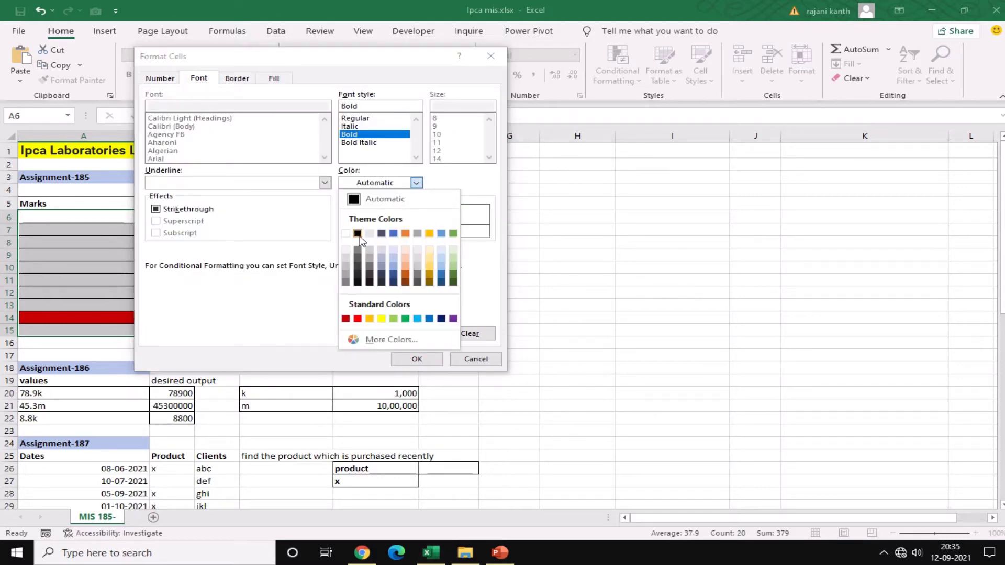
left_click(346, 234)
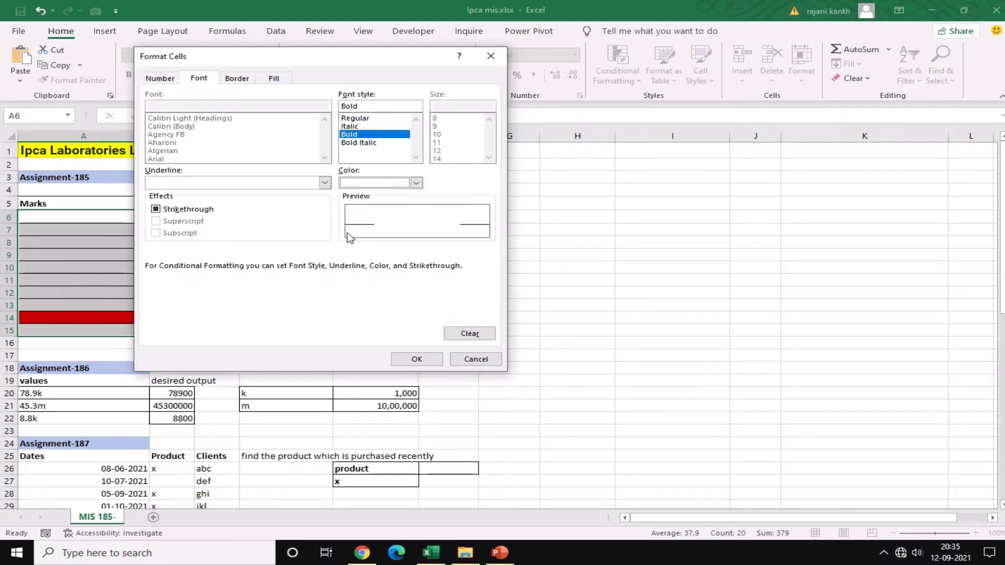
left_click(417, 359)
left_click(315, 320)
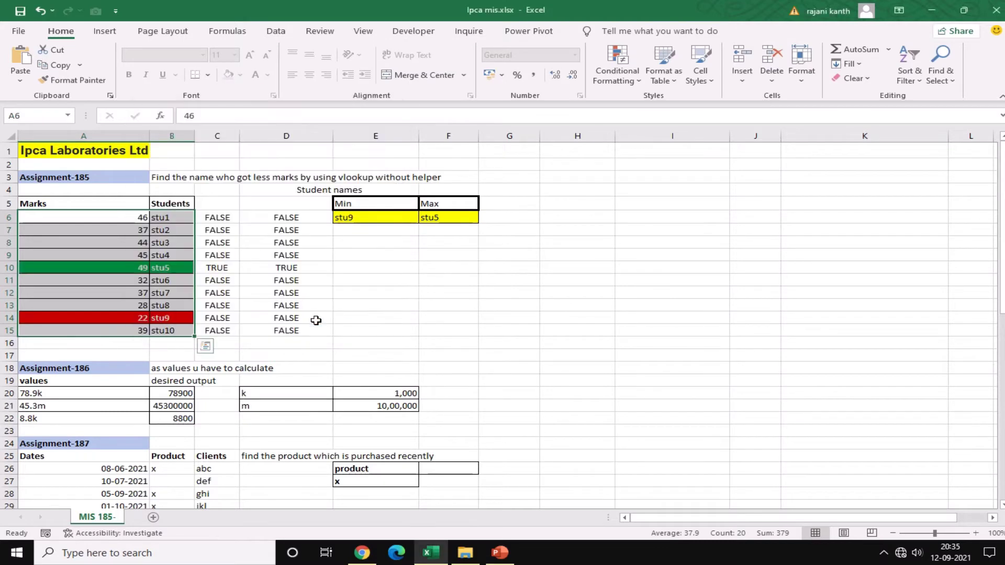
left_click_drag(449, 305, 509, 306)
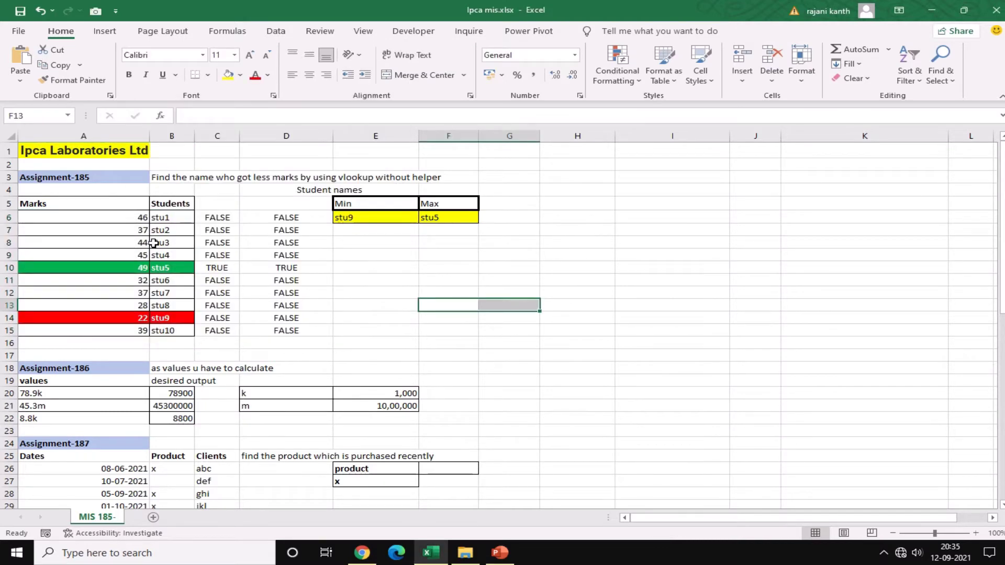
Set stu2's mark in A7 to 1 to test the highlighting rules
left_click(129, 233)
type("1")
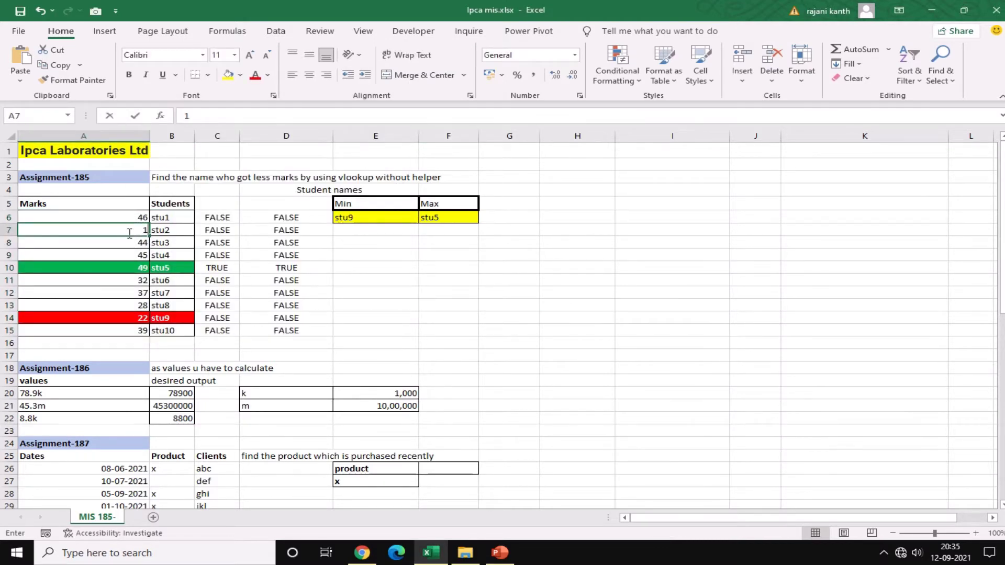
key("Return")
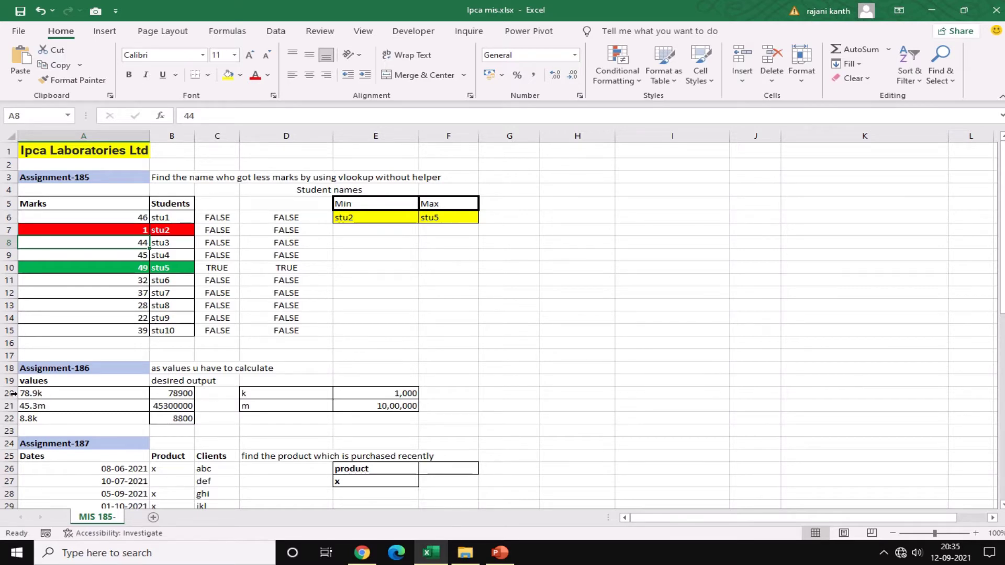
Extract the unit letter of each value with =RIGHT(A20,1) in C20, and fill it down to C22
left_click(228, 393)
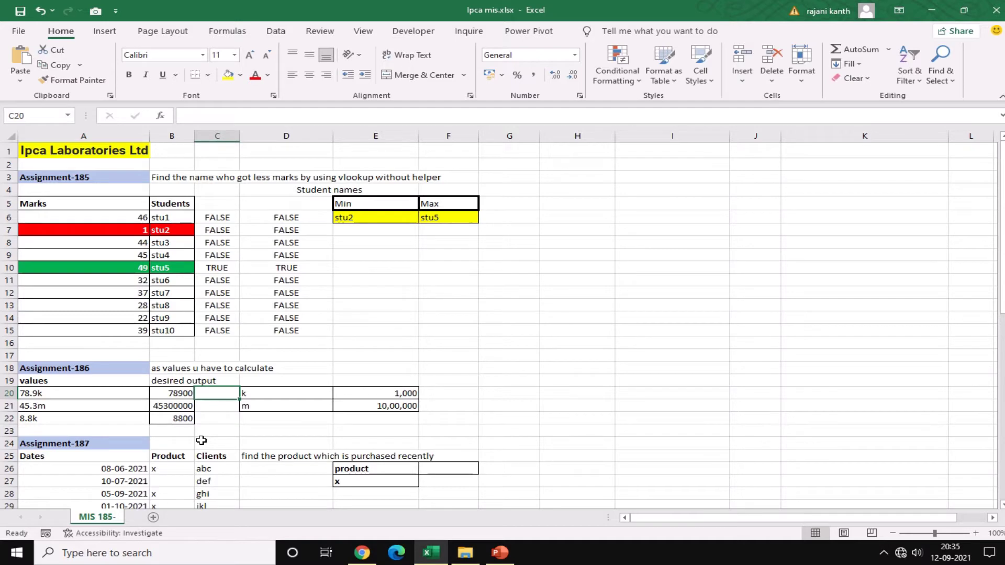
type("=")
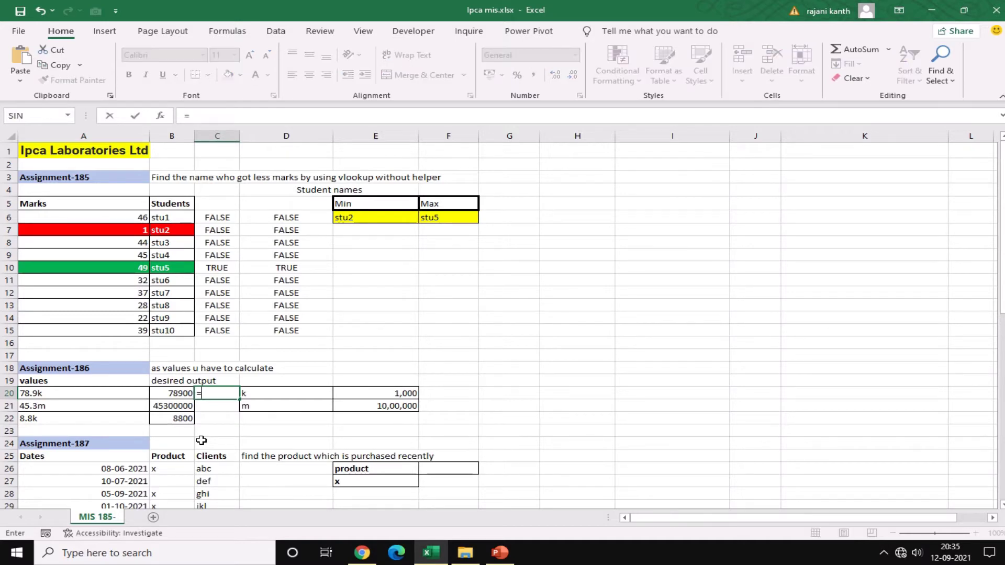
type("RIGH")
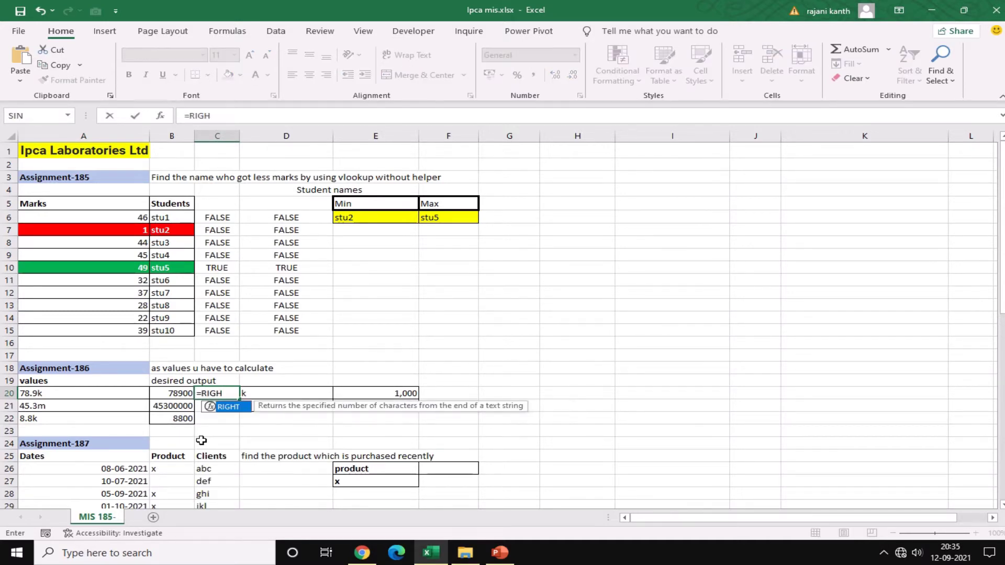
type("T(")
key("Left")
key("Left")
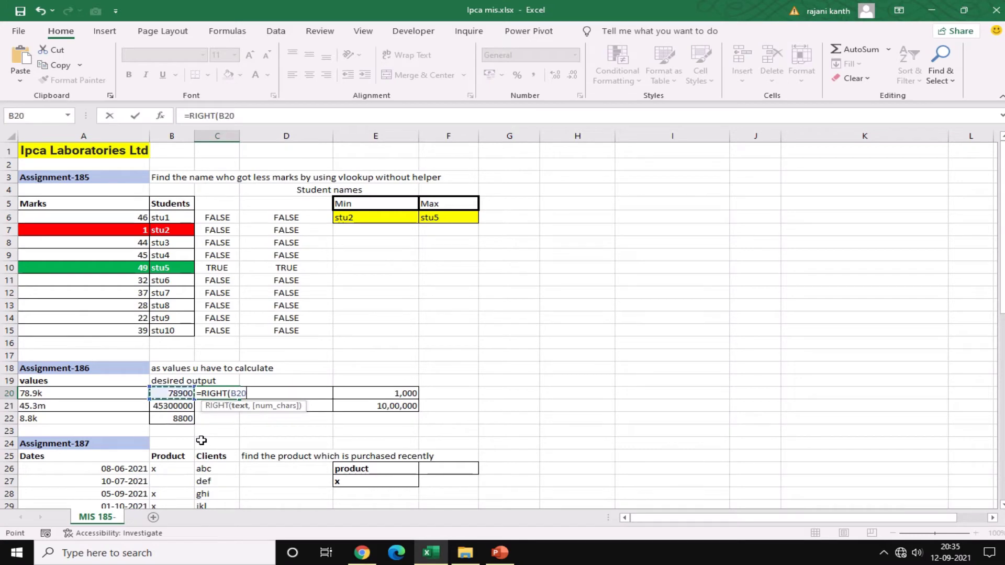
type(",1")
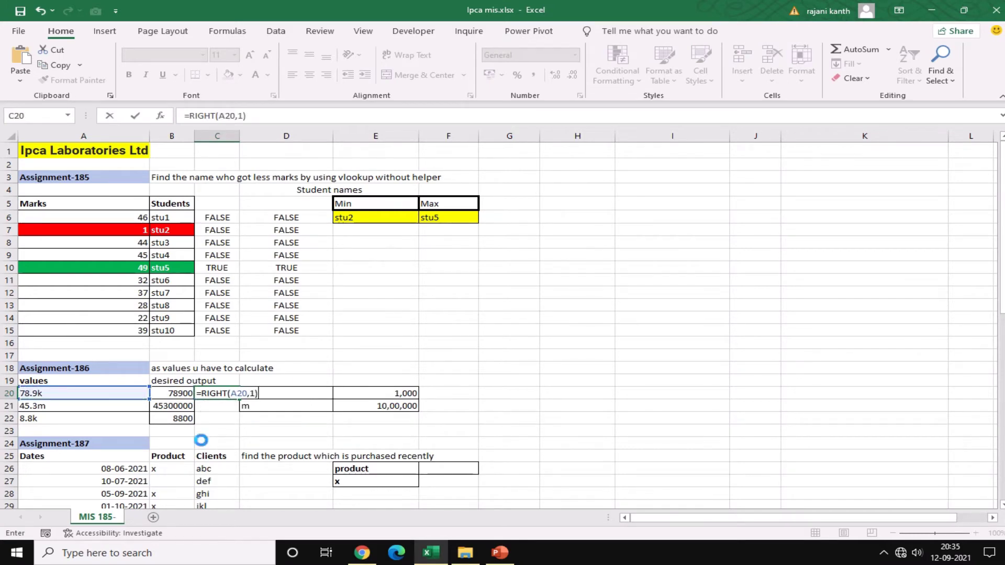
key("ctrl+Return")
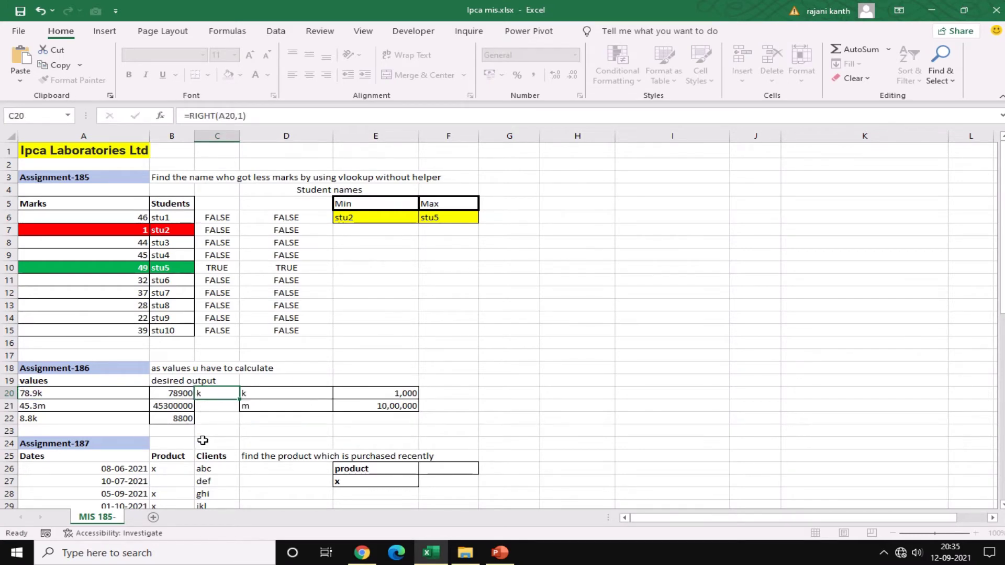
double_click(241, 401)
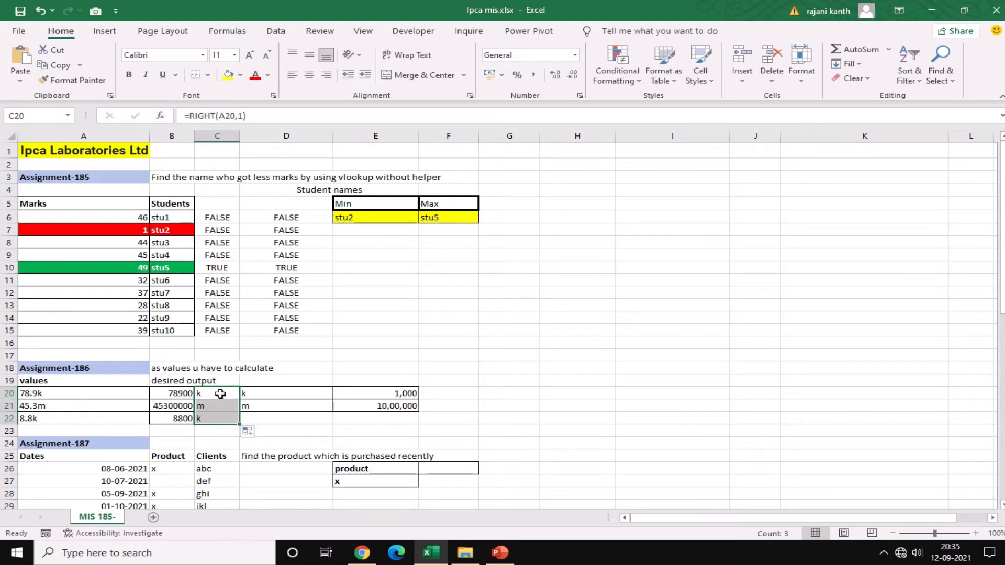
Wrap C20's formula in a lookup, =VLOOKUP(RIGHT(A20,1),$D$20:$E$21,2,0), and fill it down to C22
left_click(220, 395)
double_click(202, 394)
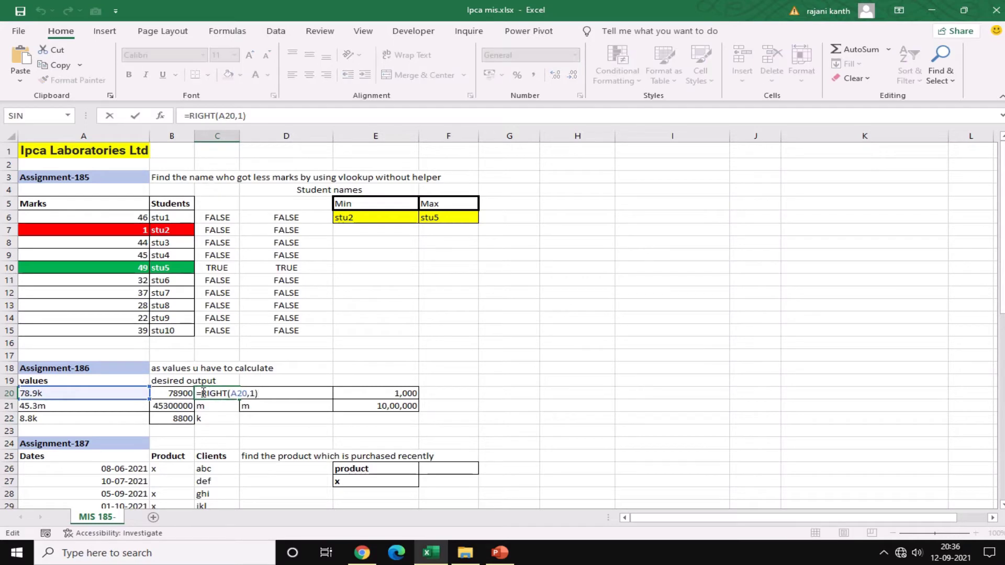
type("VL")
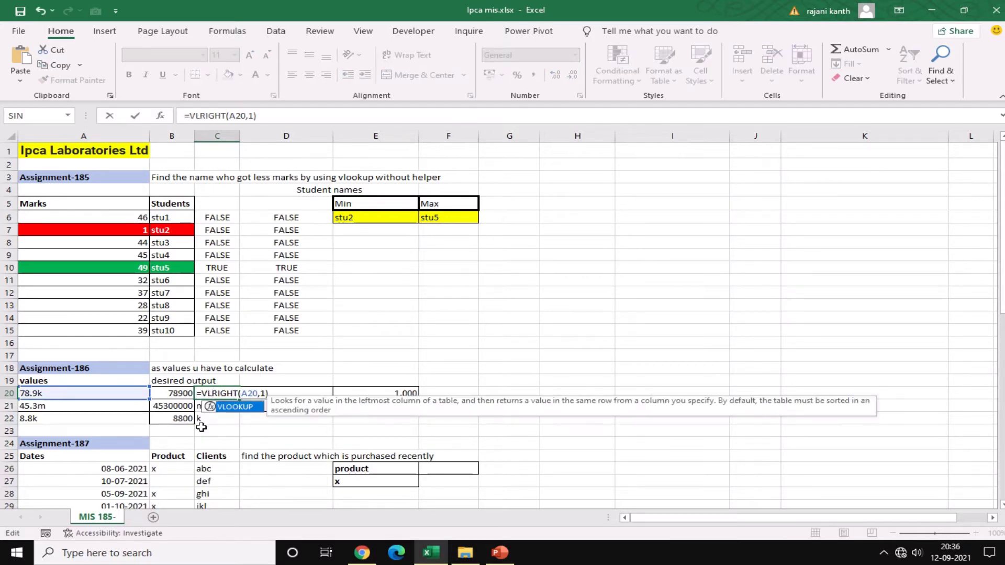
key("Tab")
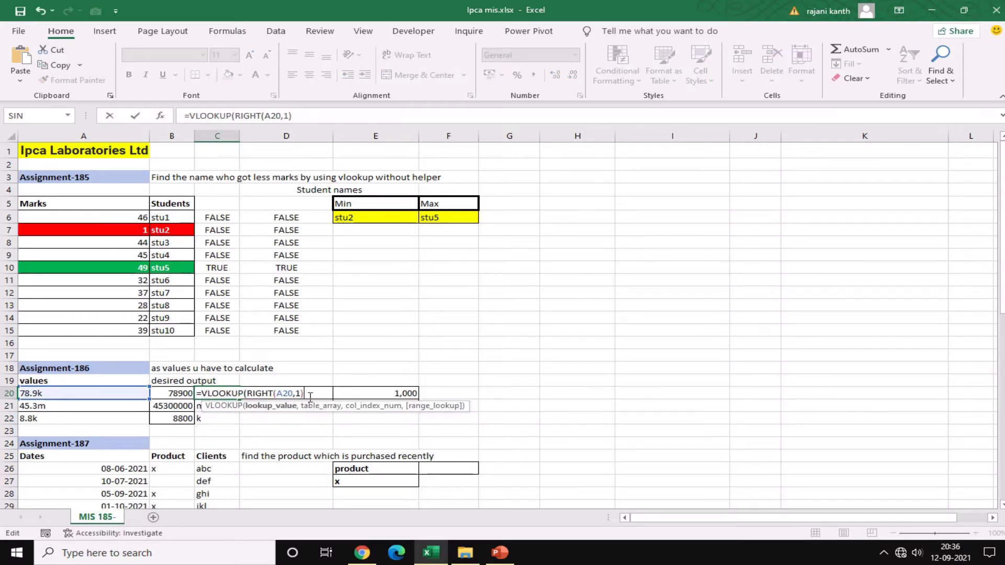
type(",")
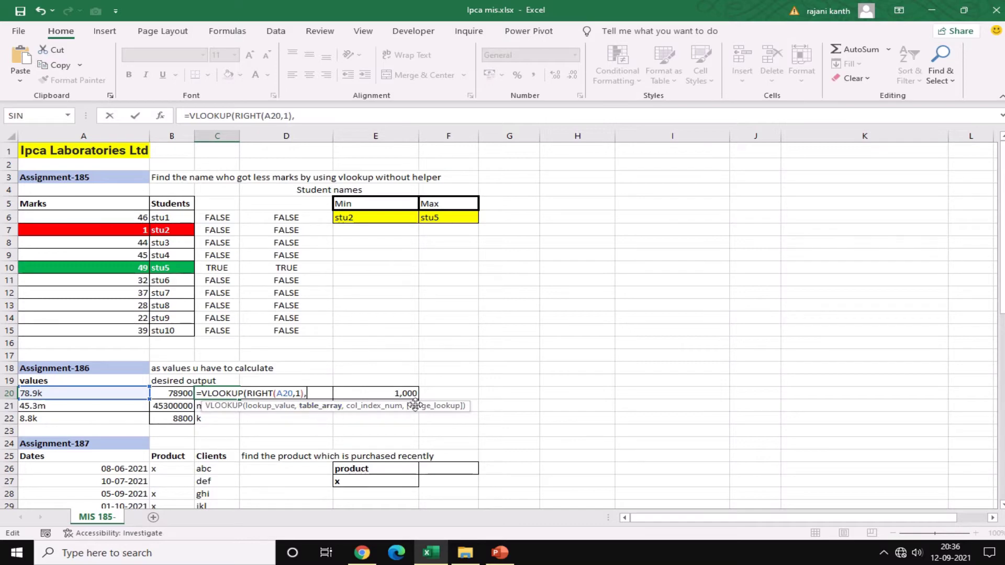
left_click_drag(299, 408, 404, 390)
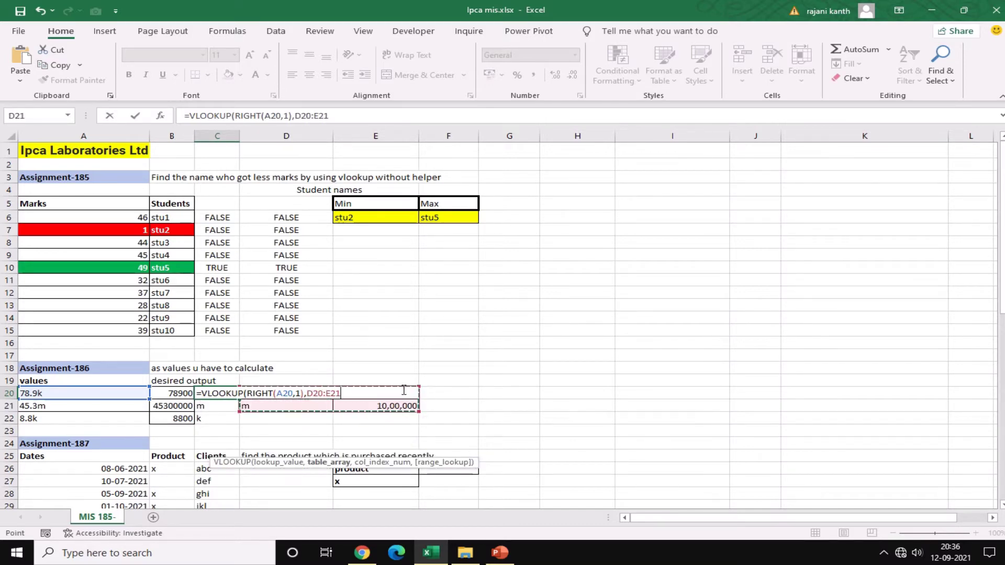
key("F4")
type(",")
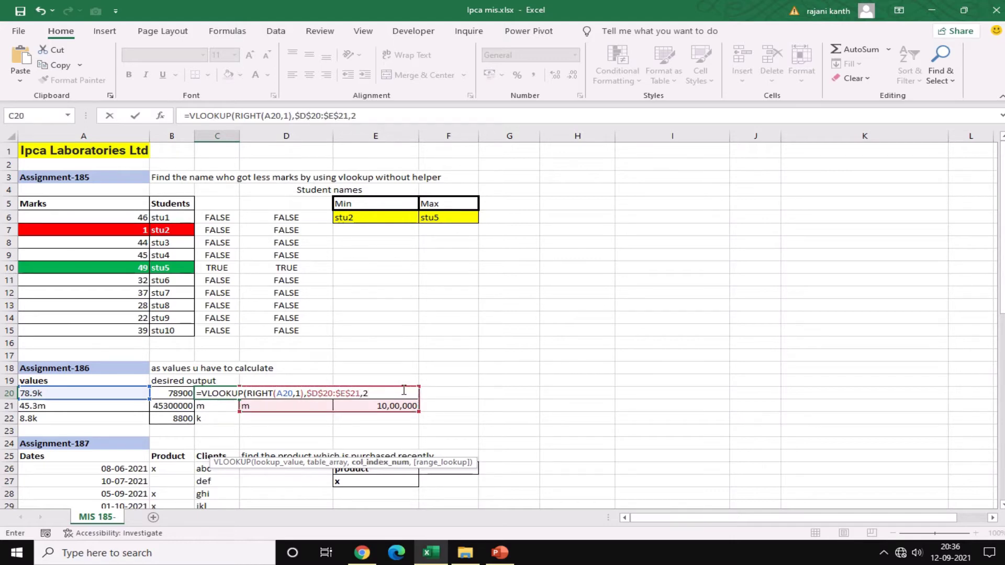
type("2,0)")
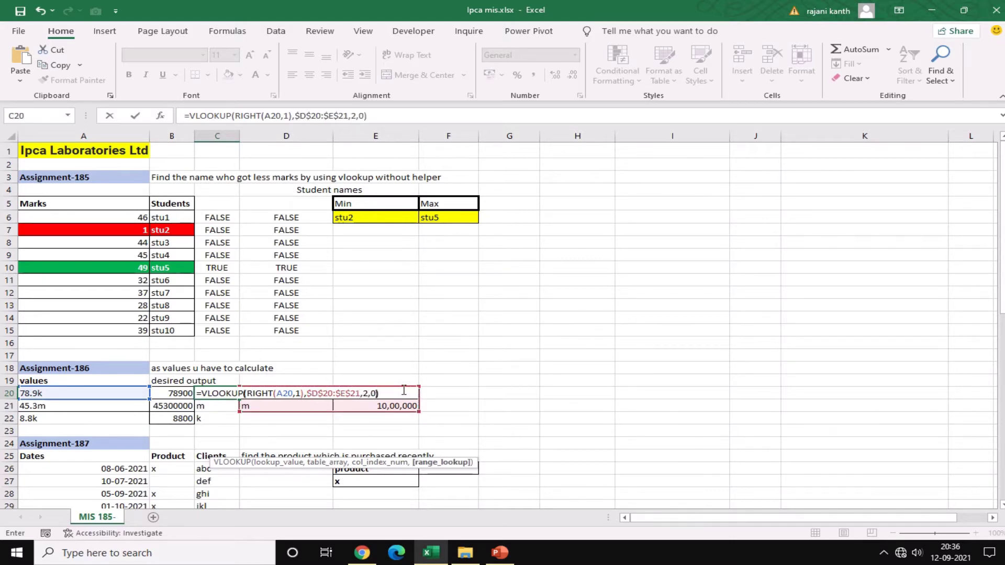
key("ctrl+Return")
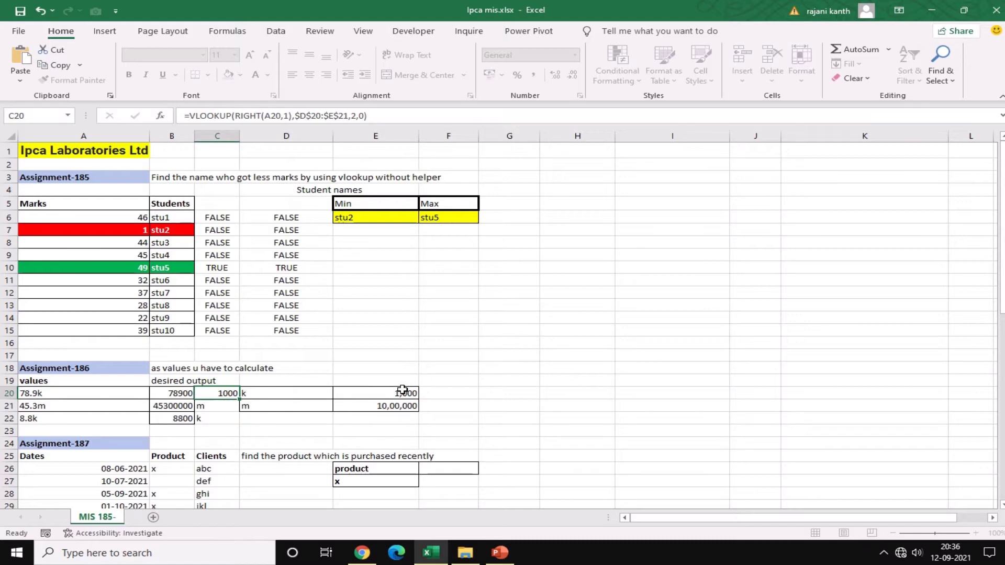
double_click(239, 399)
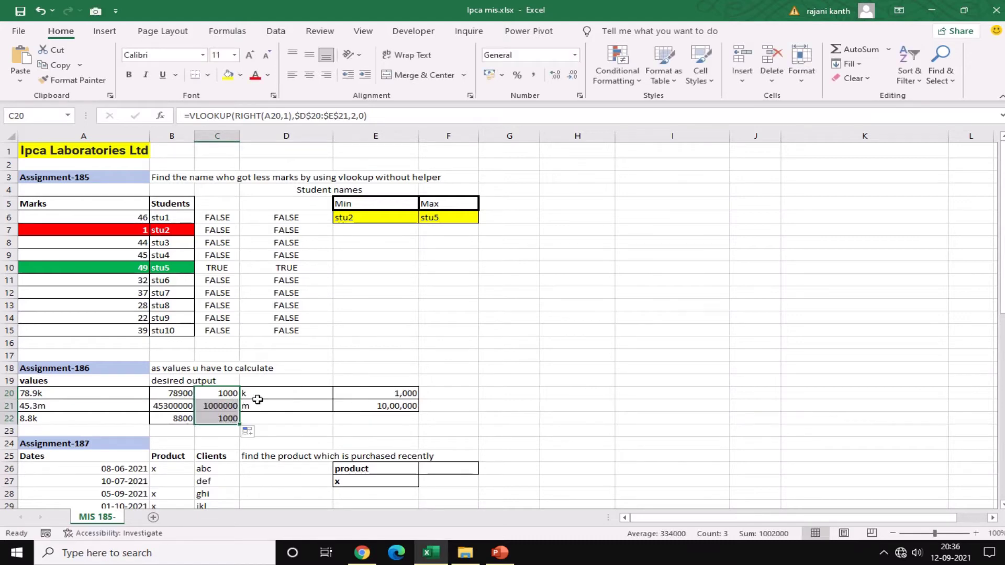
Insert LEFT(A20,LEN(A20)-1) ahead of the VLOOKUP in C20's formula to extract the value without its unit letter
double_click(230, 393)
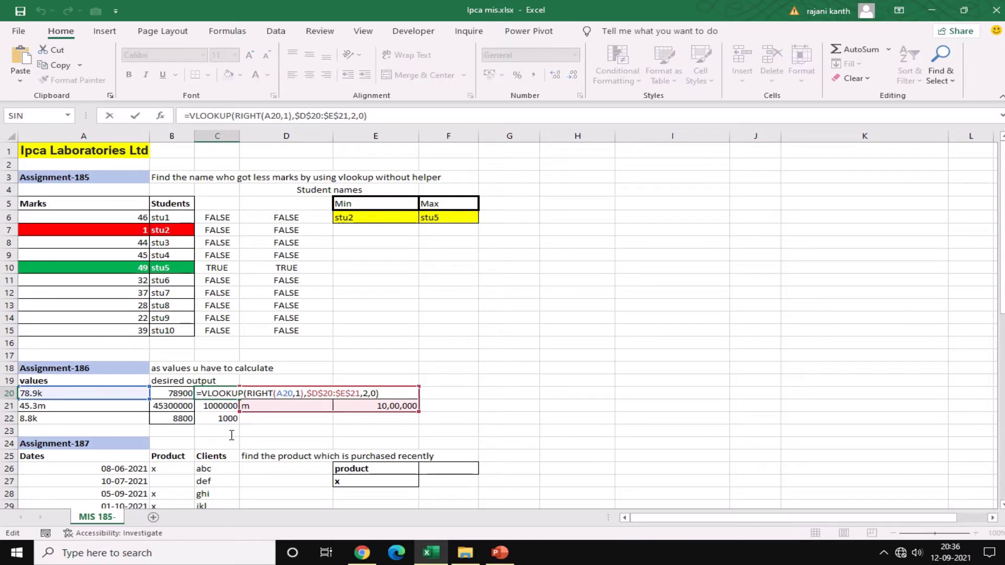
type("LEFT(")
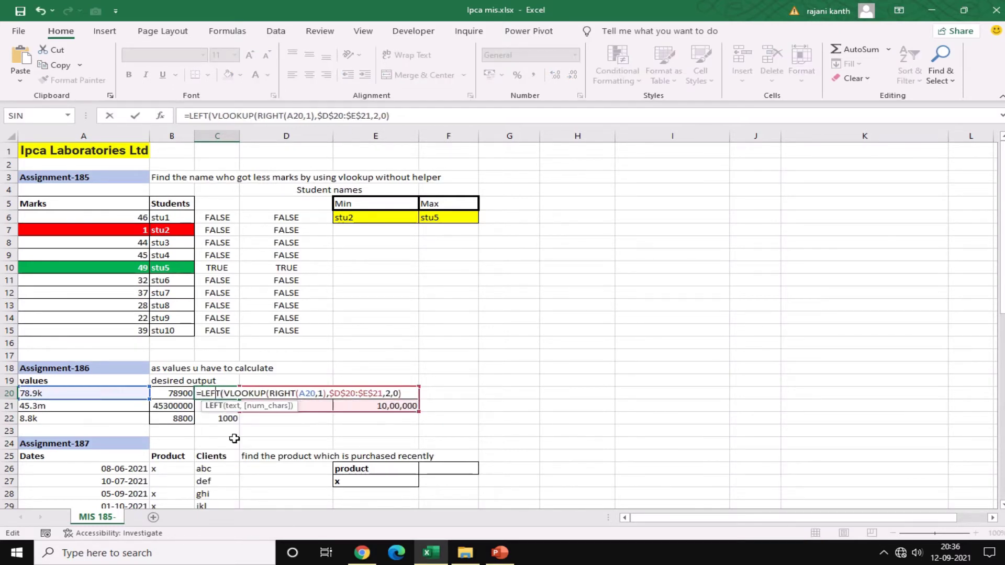
key("Right")
key("Right")
key("F2")
key("Left")
key("Left")
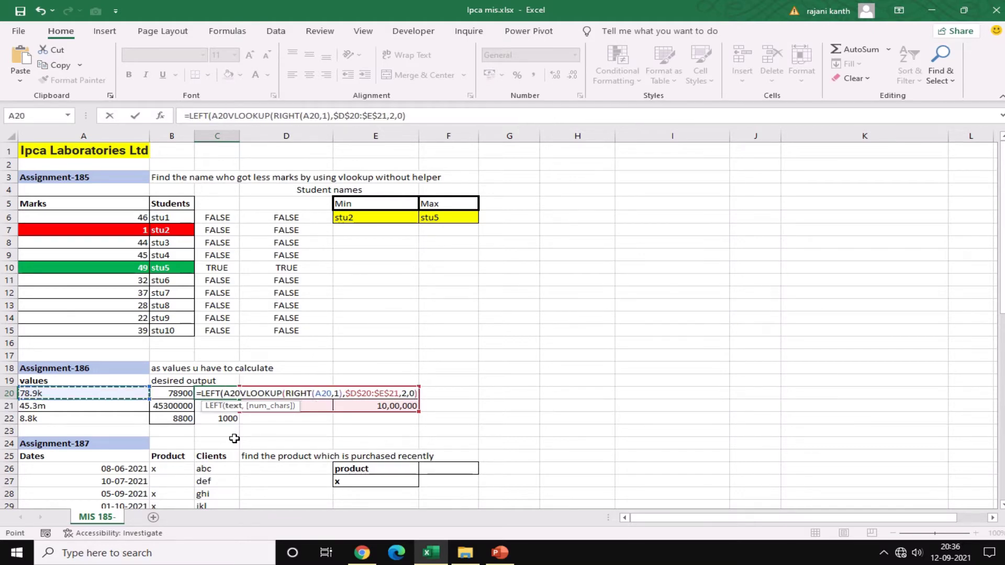
type(",LEN")
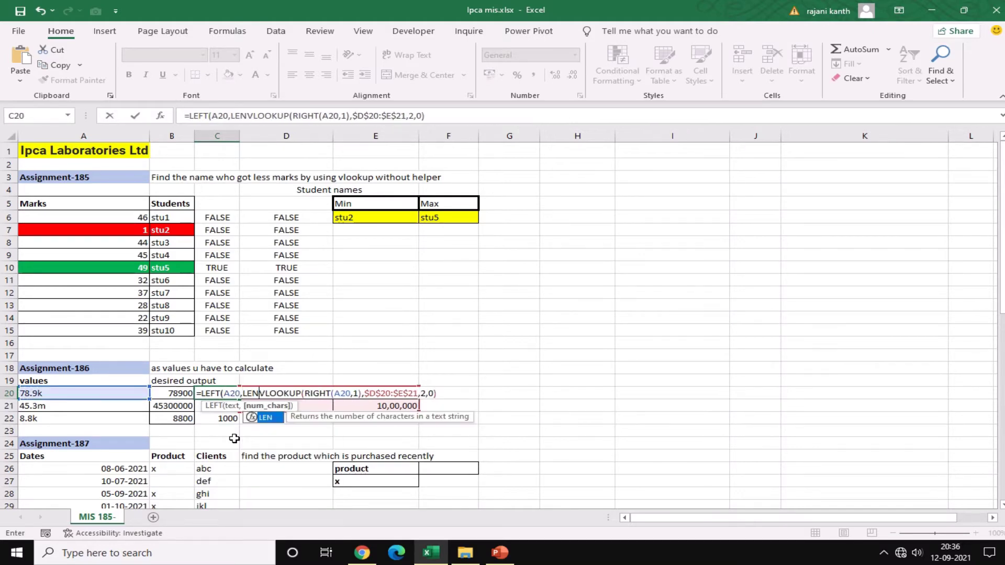
type("(")
key("Left")
key("Left")
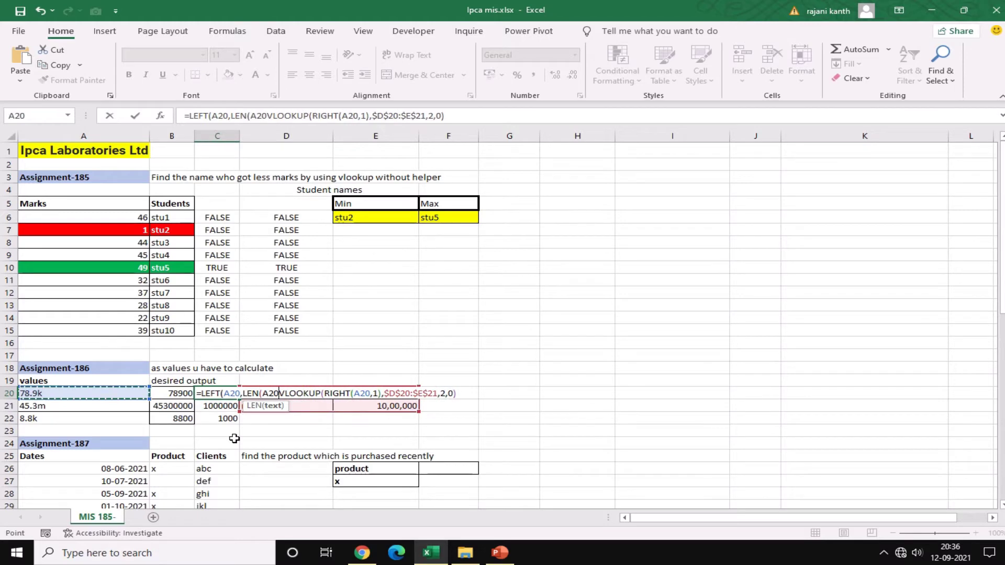
type(")-1)")
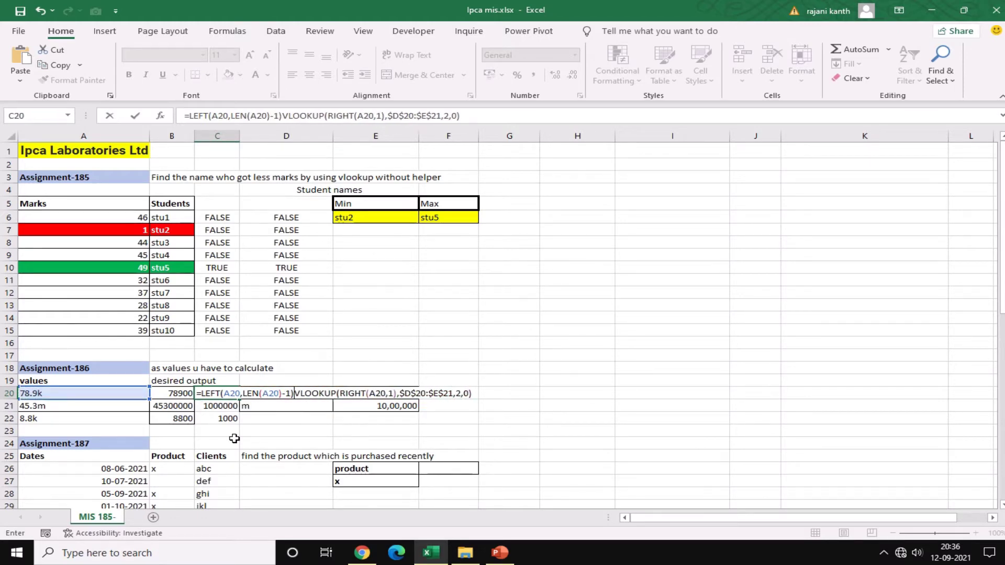
Multiply the extracted number in C20 by the VLOOKUP result, and fill the formula down to C22
type("*")
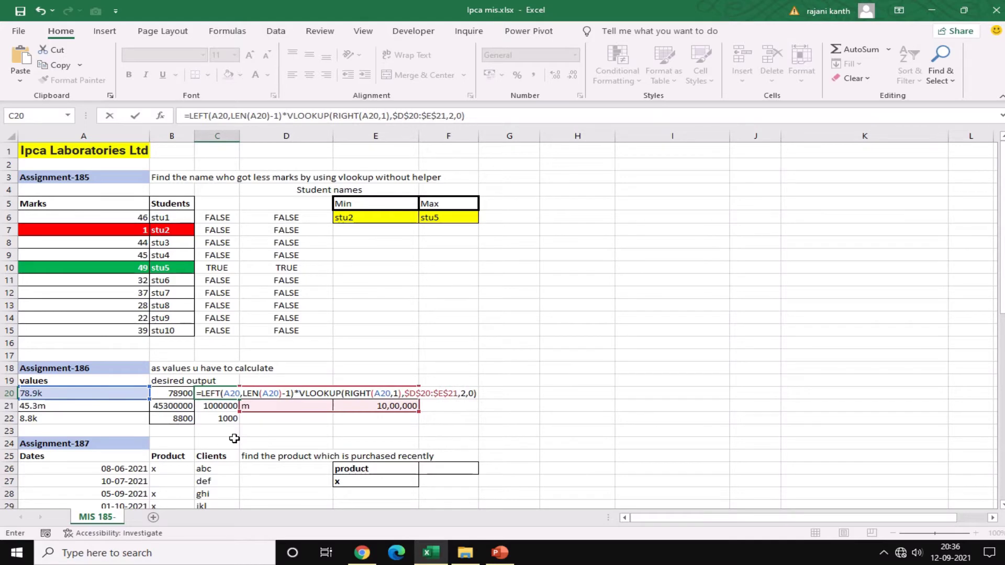
key("ctrl+Return")
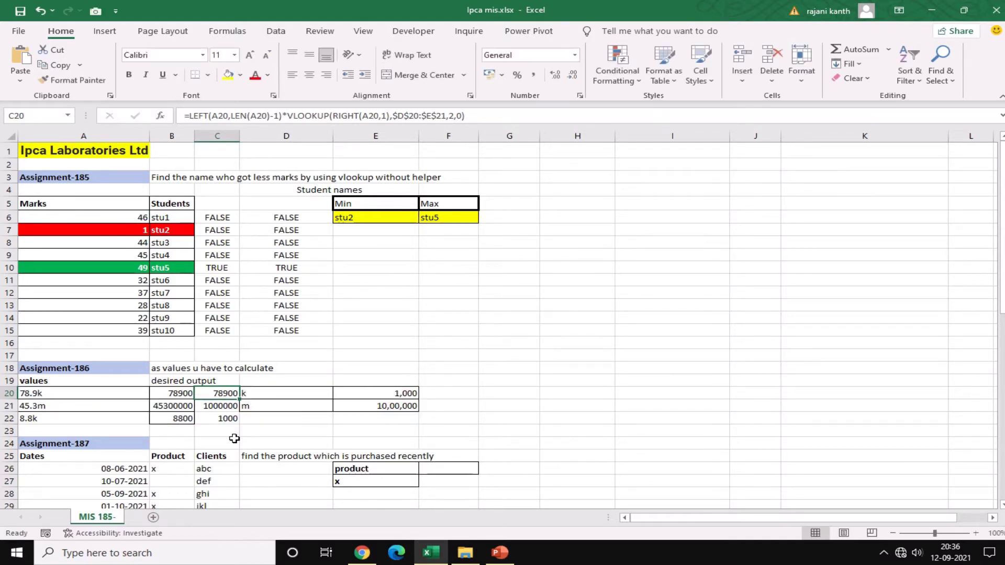
double_click(239, 401)
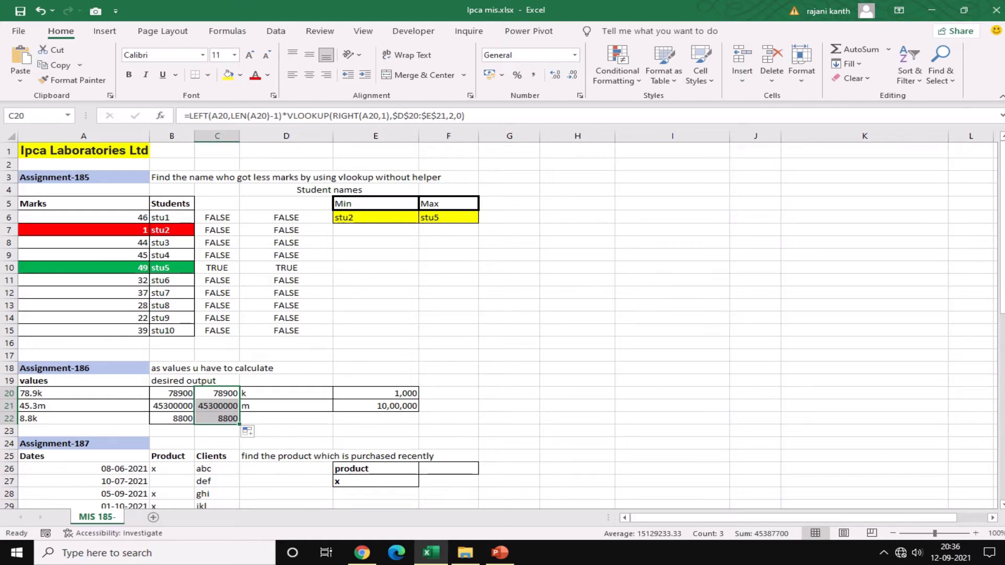
Find the position of product x in the Assignment-187 list with =MATCH(E27,B26:B29,0) in F27
left_click_drag(1000, 288, 1000, 335)
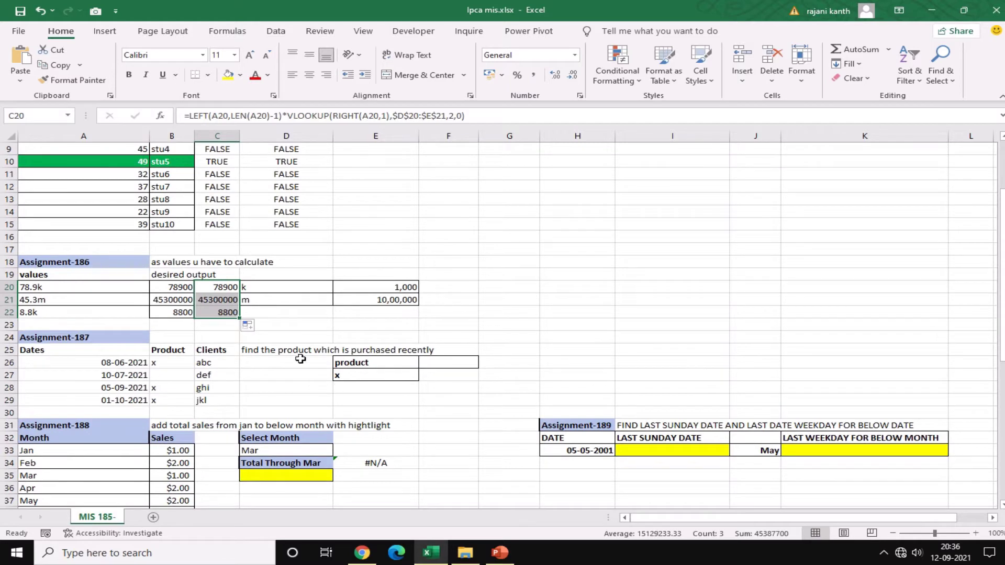
left_click(459, 378)
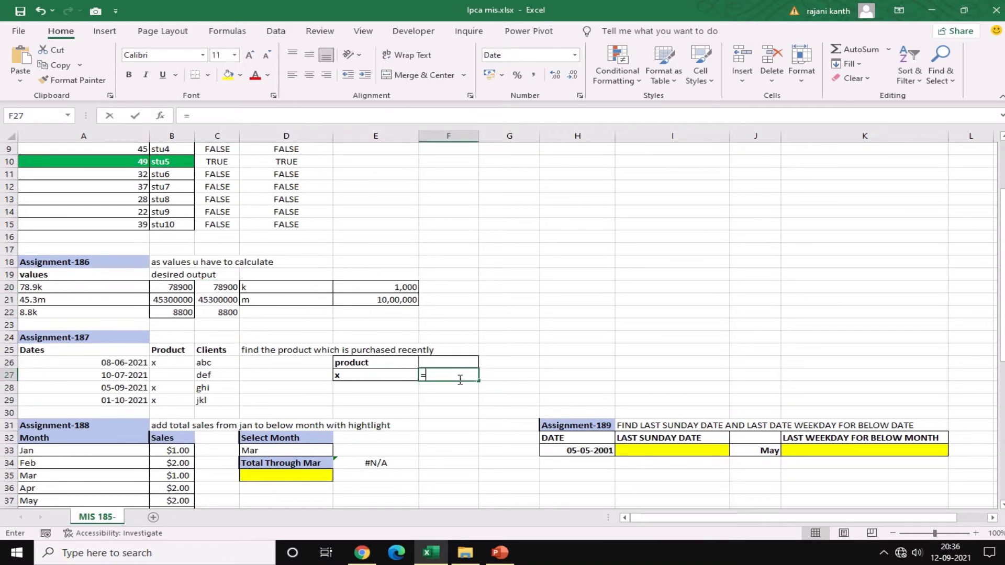
type("=MATCH(")
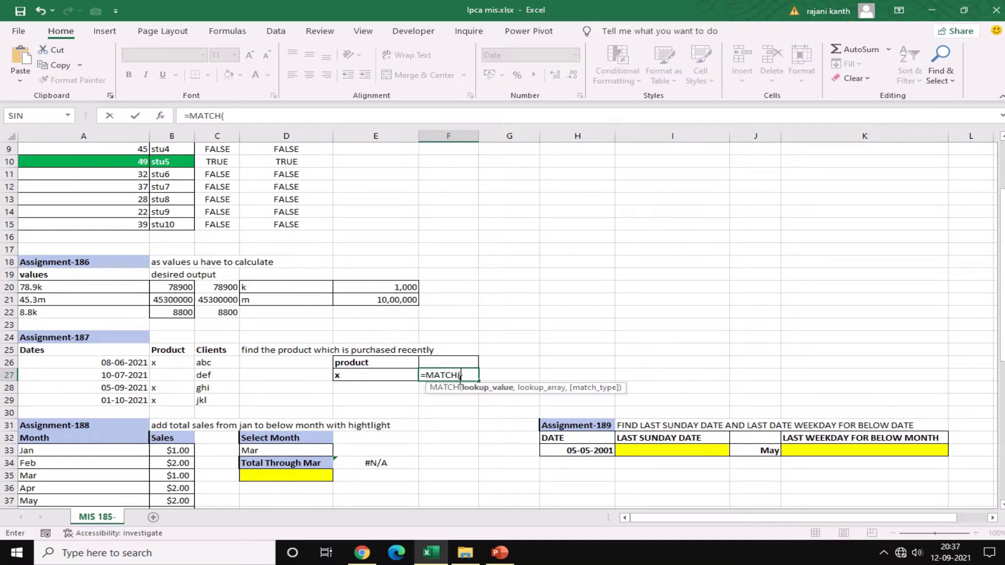
key("Left")
type(",")
key("Left")
key("Left")
key("Left")
key("Left")
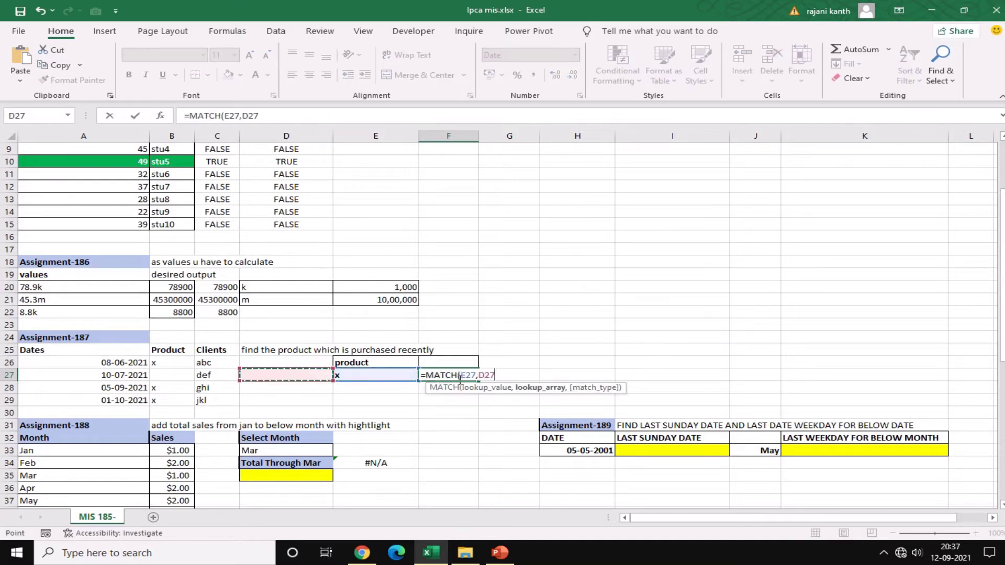
key("Up")
key("shift+Down")
key("shift+Down")
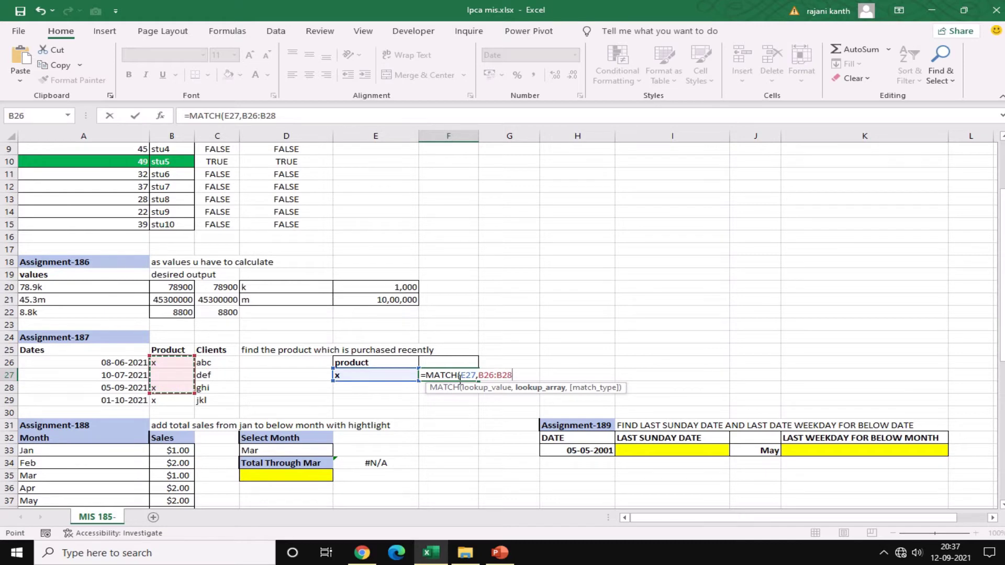
key("shift+Down")
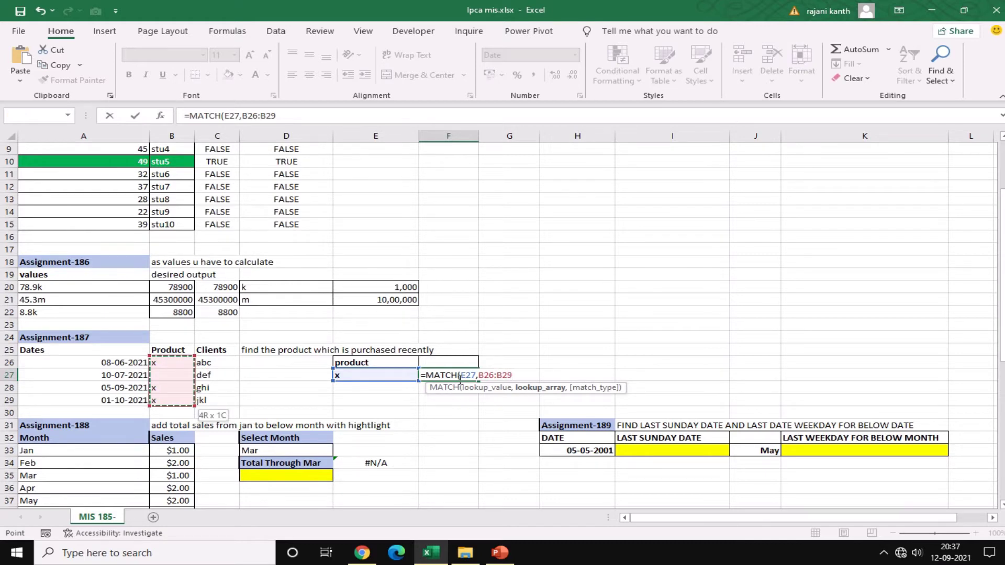
type(",0")
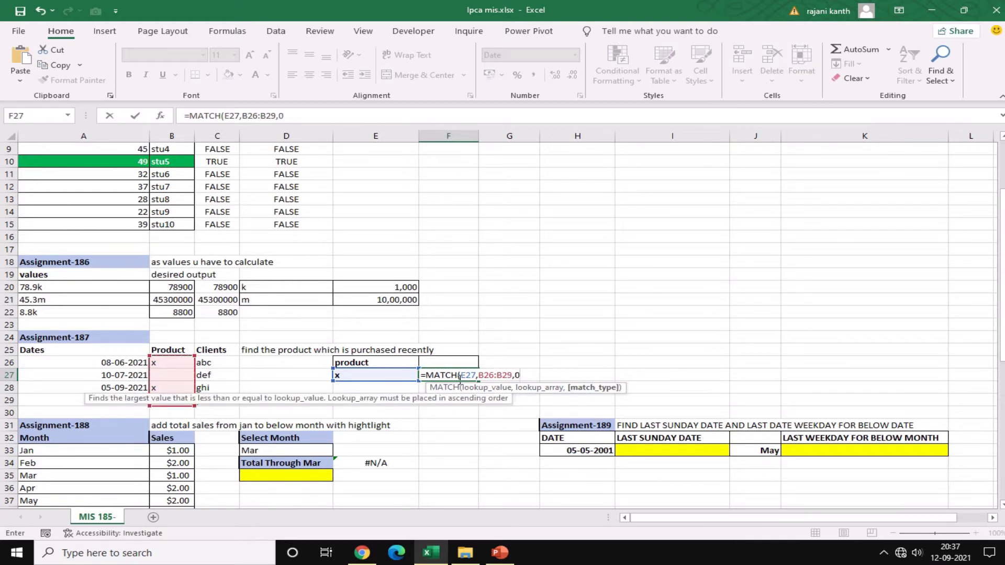
key("Return")
Wrap F27's formula in INDEX to return the client, making it =INDEX($C$26:$C$29,MATCH(E27,B26:B29,0))
double_click(460, 380)
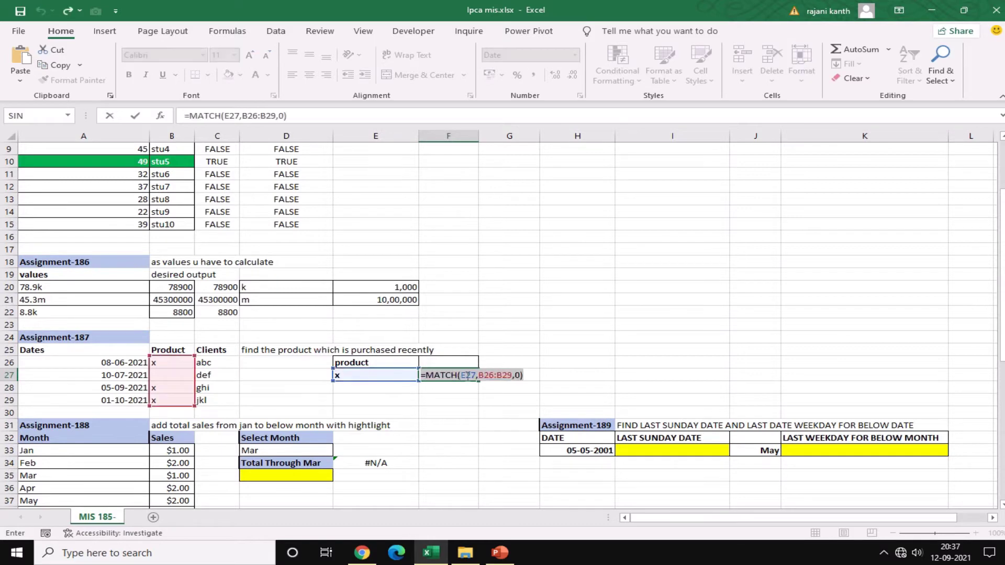
left_click(426, 375)
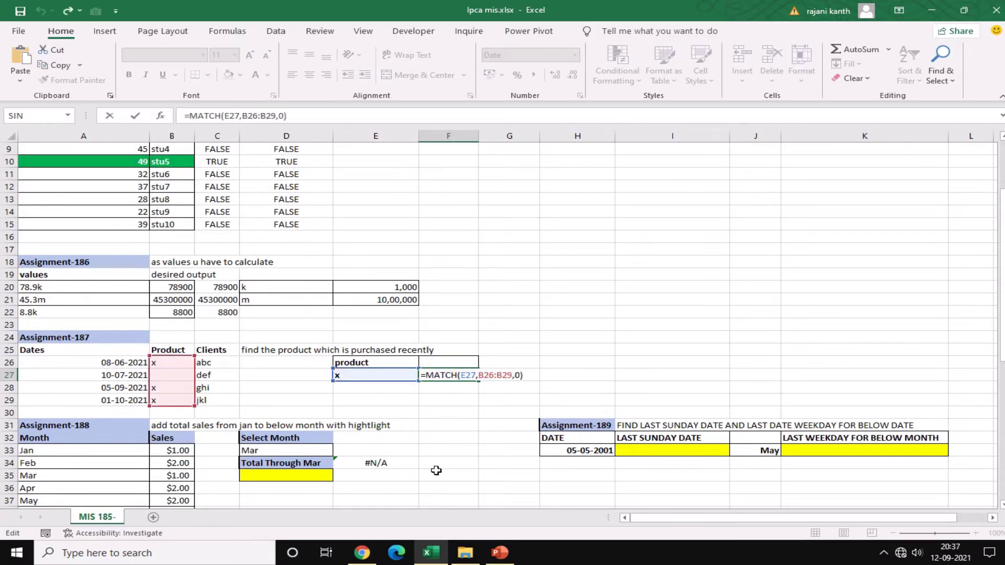
type("INDEX(")
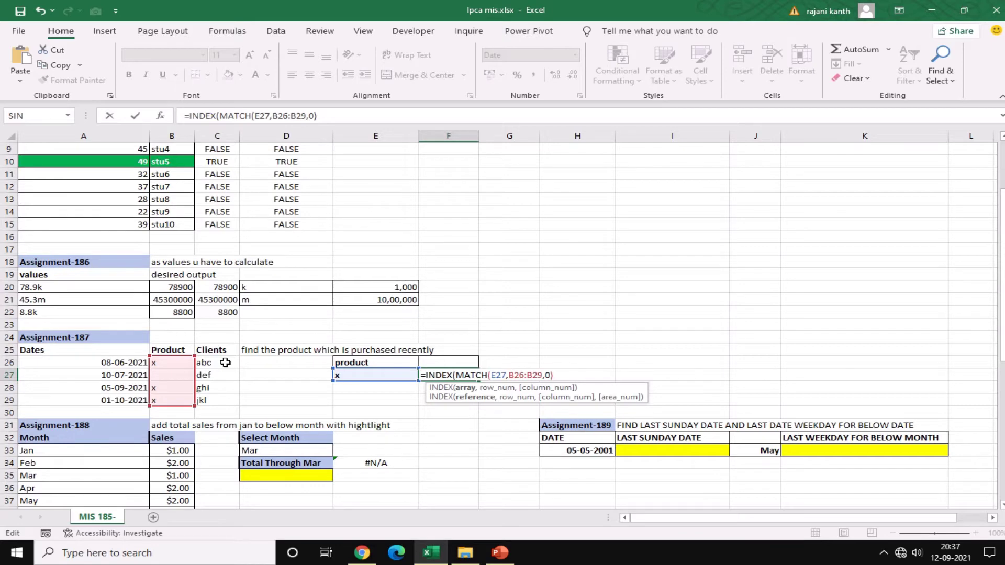
left_click_drag(225, 362, 225, 406)
key("F4")
type(",0")
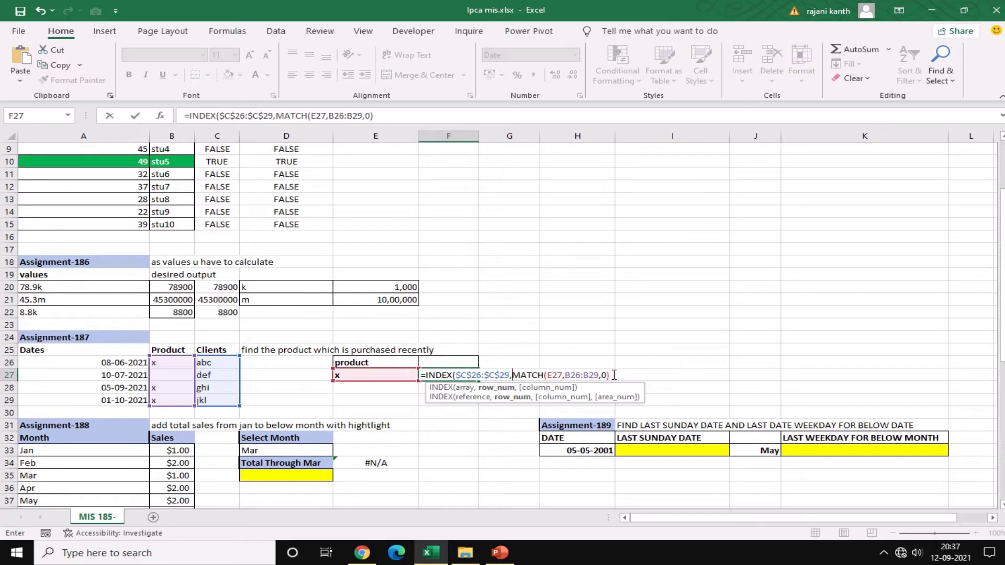
type(")")
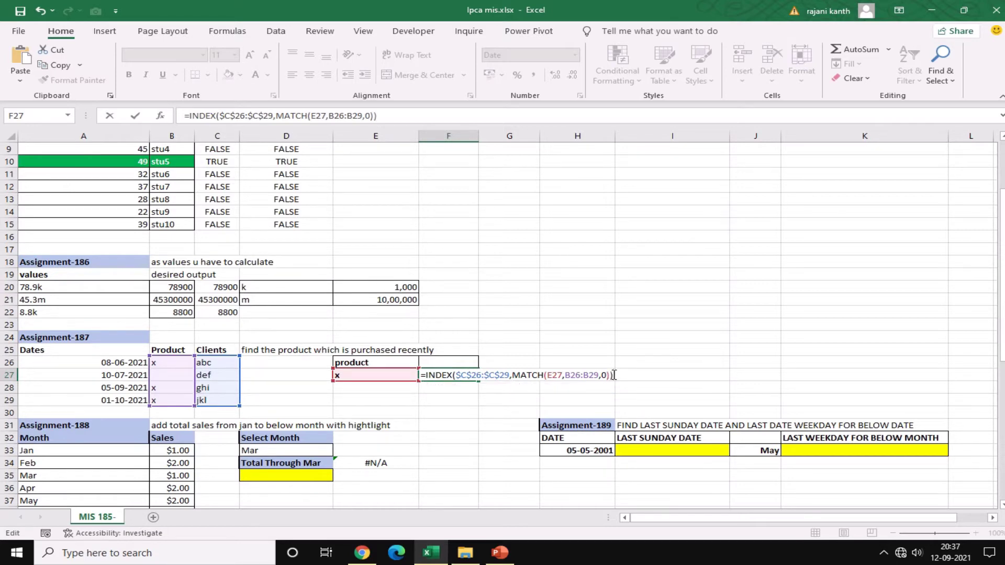
key("ctrl+Return")
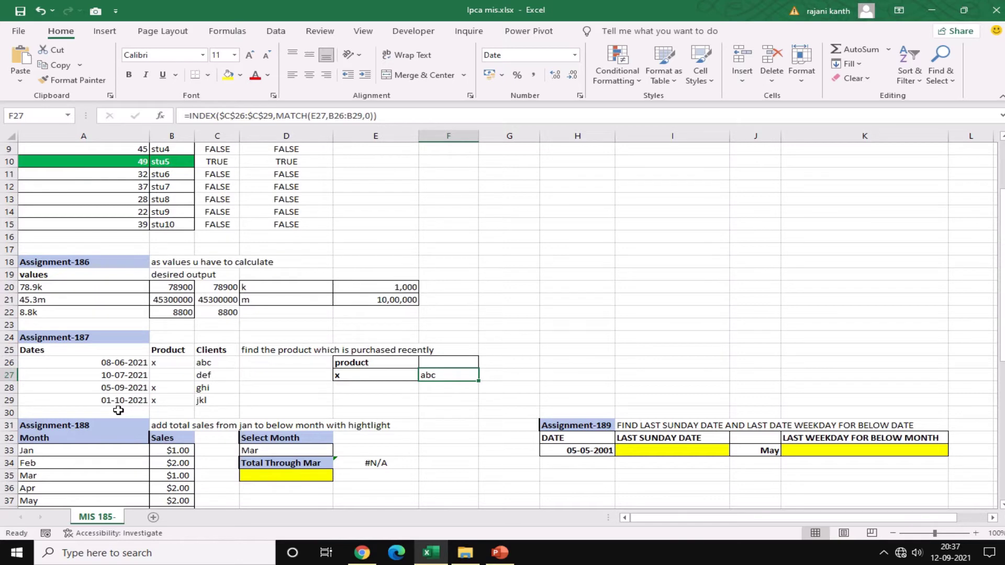
Begin a formula in G27 with =MAX(IF(B26:B29=E27 to test the product column against product x
left_click(124, 364)
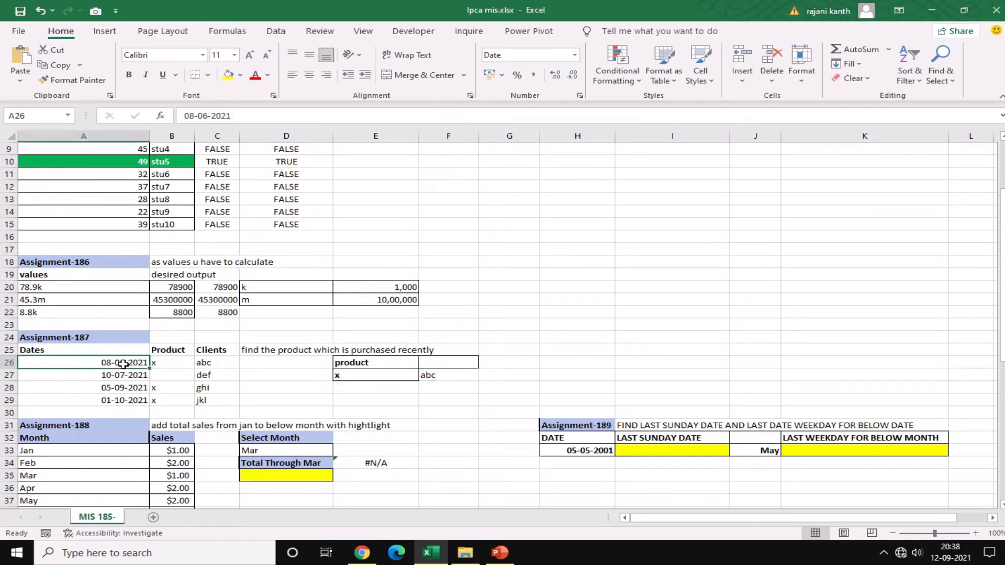
left_click(503, 375)
type("=")
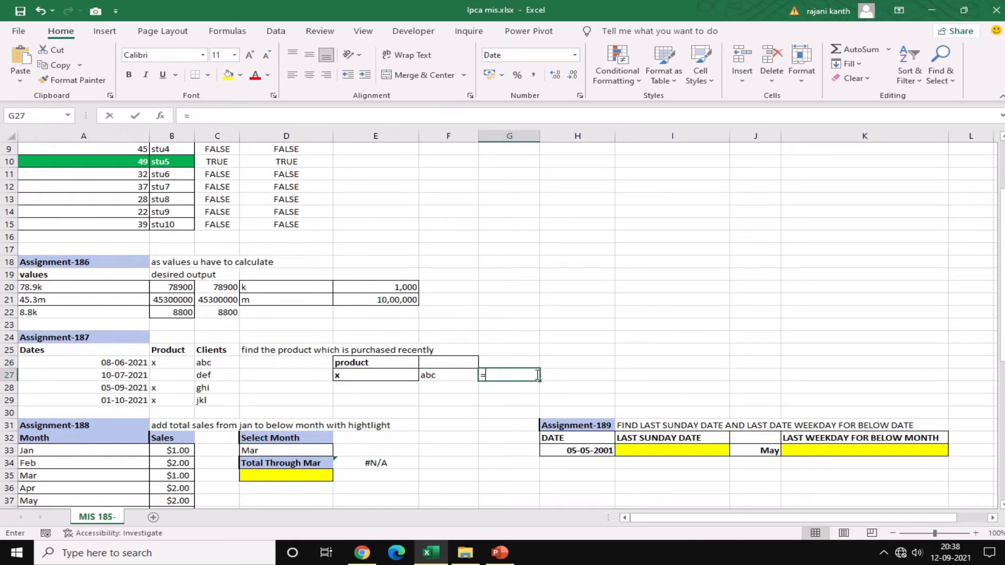
type("MAX")
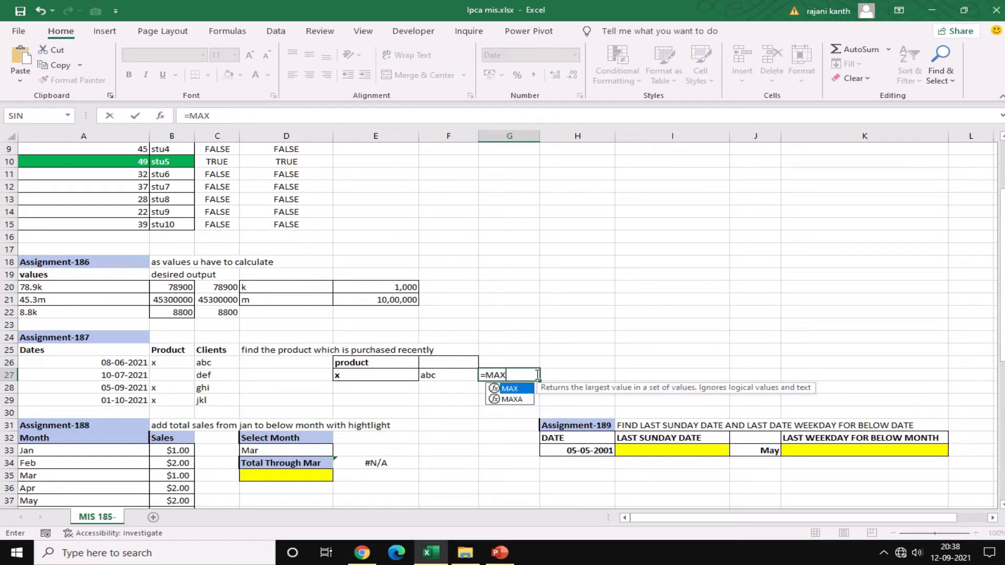
type("(I")
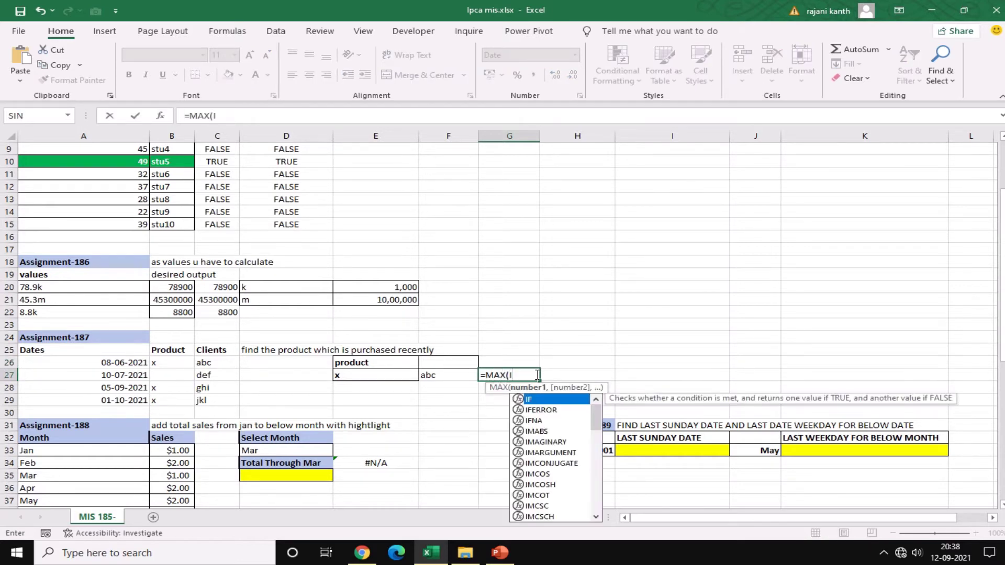
type("F(")
key("Left")
key("Left")
key("Left")
key("Left")
key("Left")
key("Left")
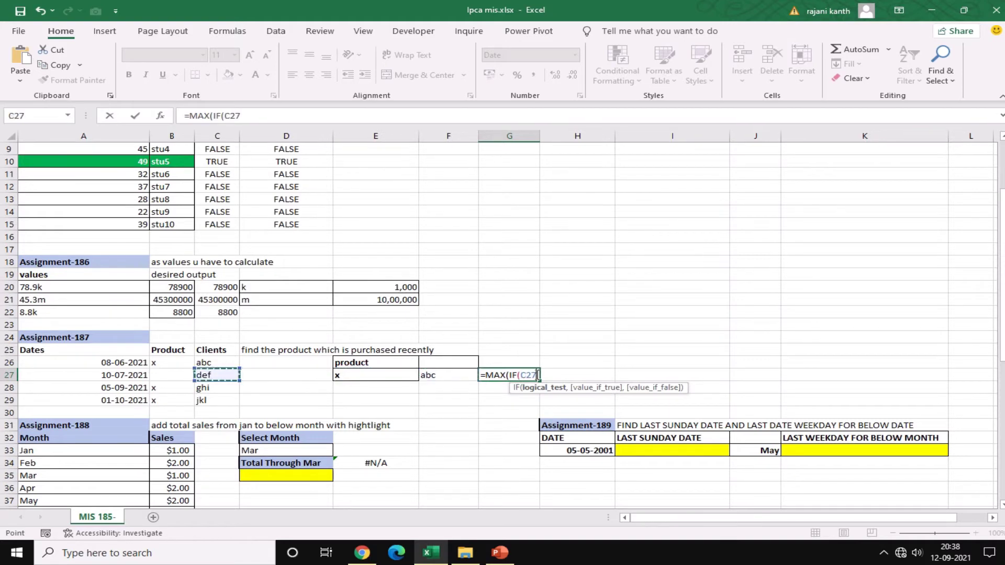
key("Right")
key("Up")
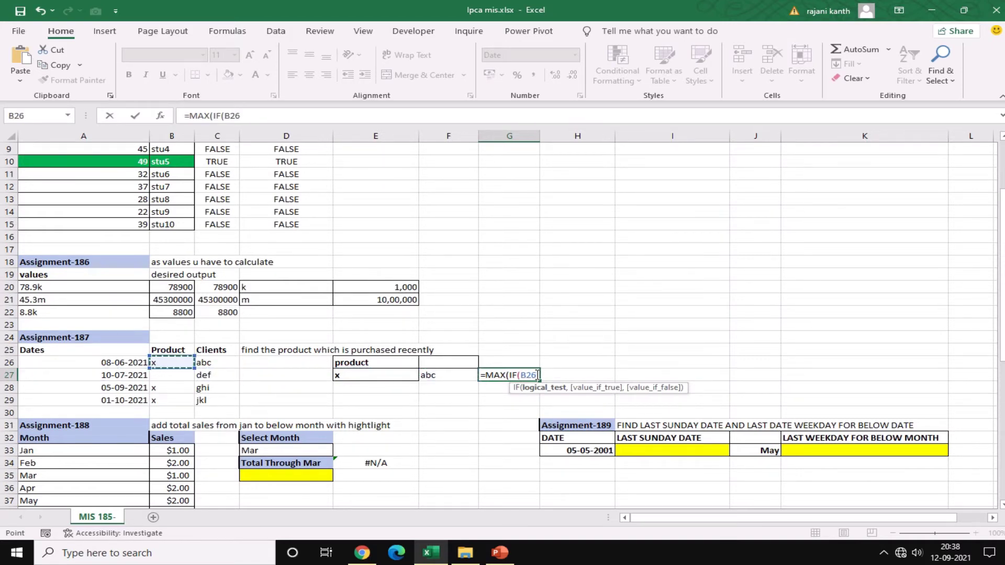
key("shift+Down")
key("shift+Down")
key("shift+Down")
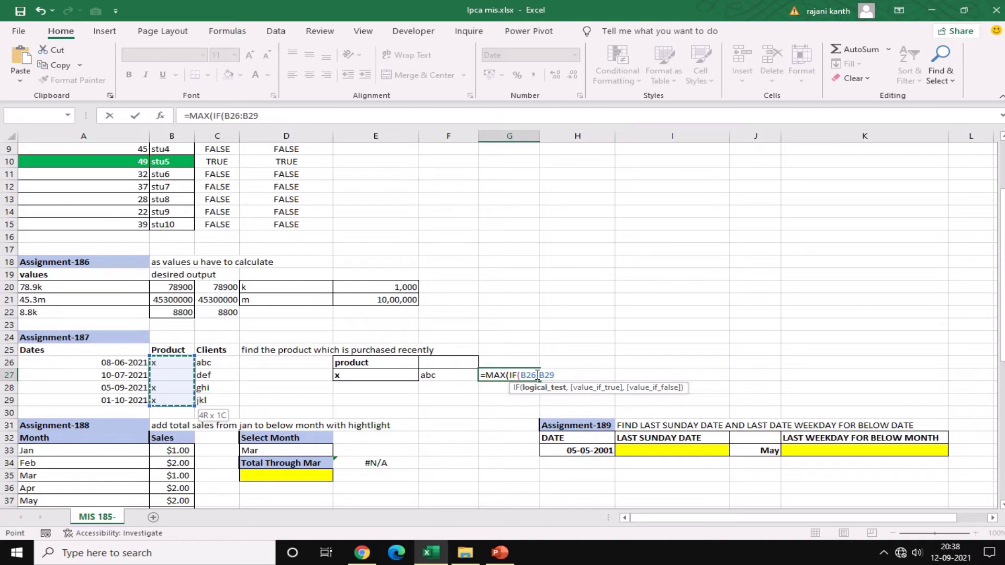
type("=")
key("Left")
key("Left")
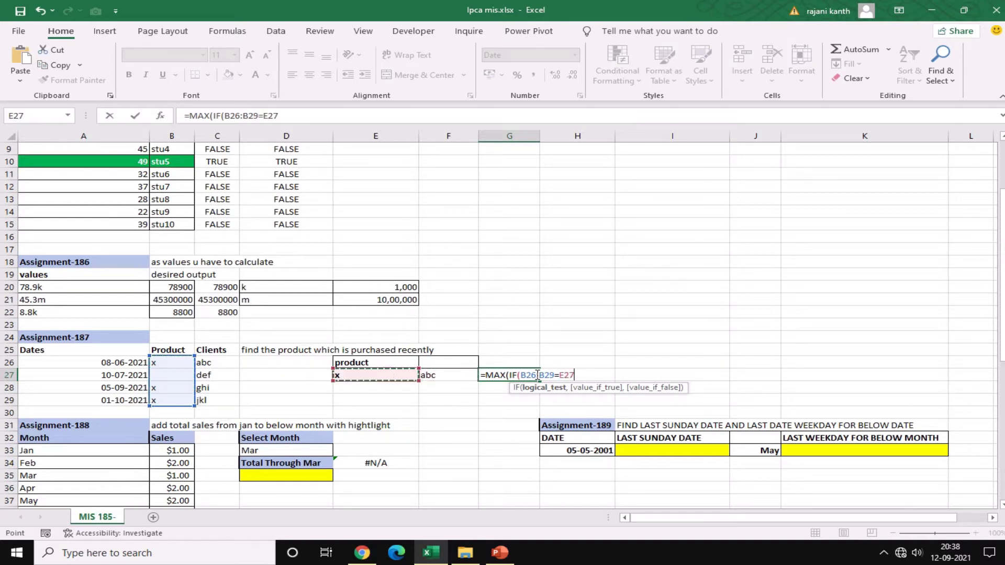
Complete G27 with the clients range as the array formula =MAX(IF(B26:B29=E27,C26:C29))
type("),")
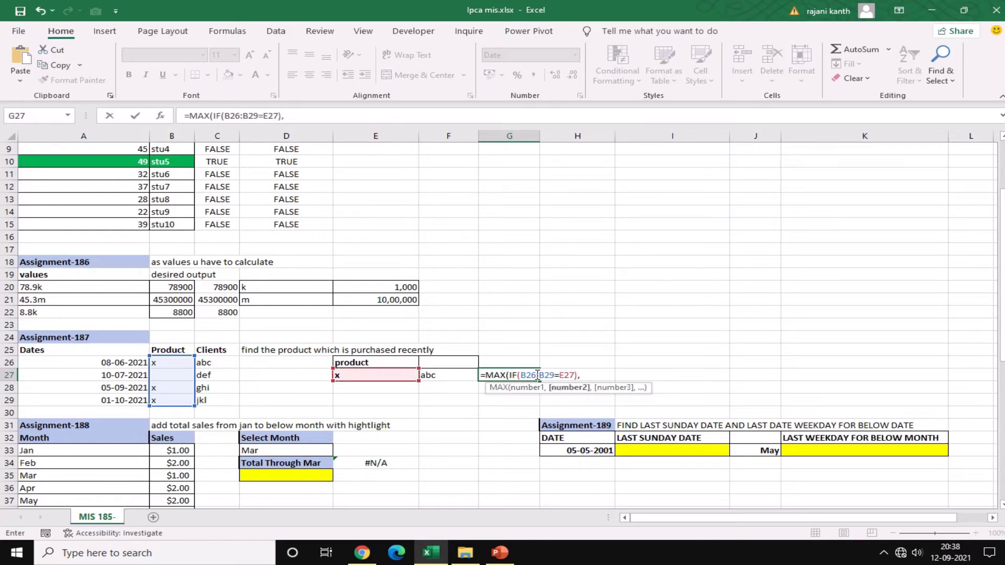
left_click_drag(217, 365, 216, 404)
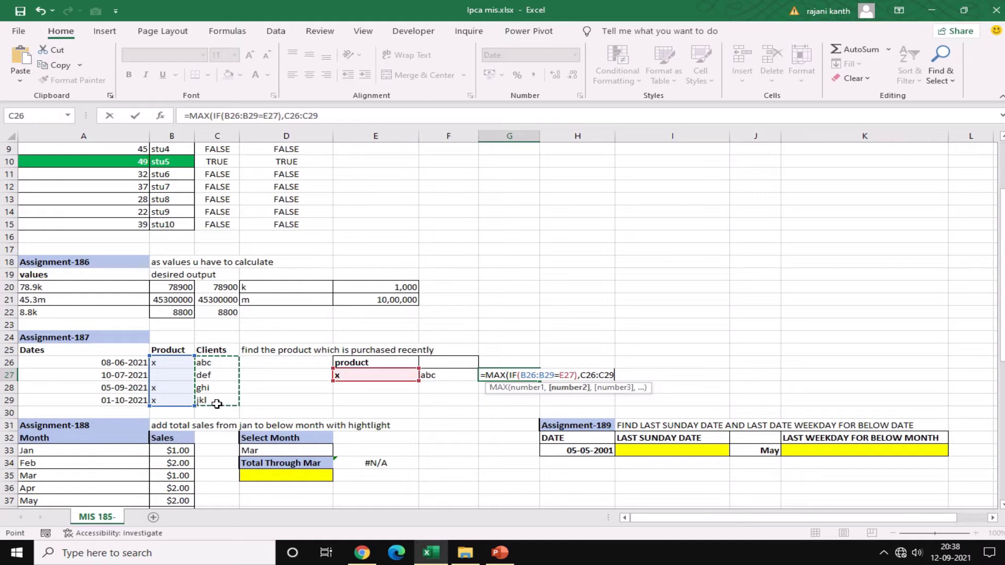
type(")")
key("Return")
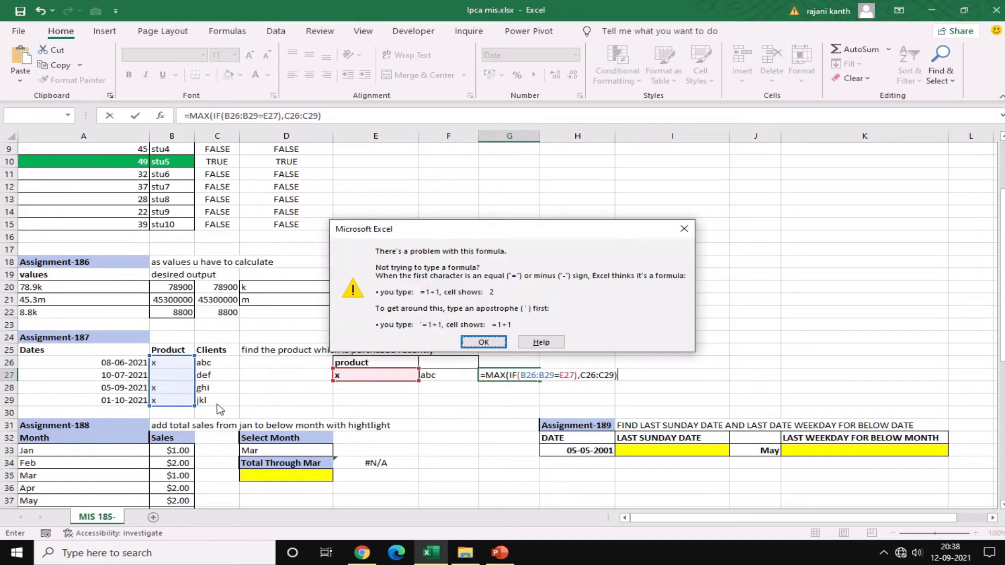
key("Return")
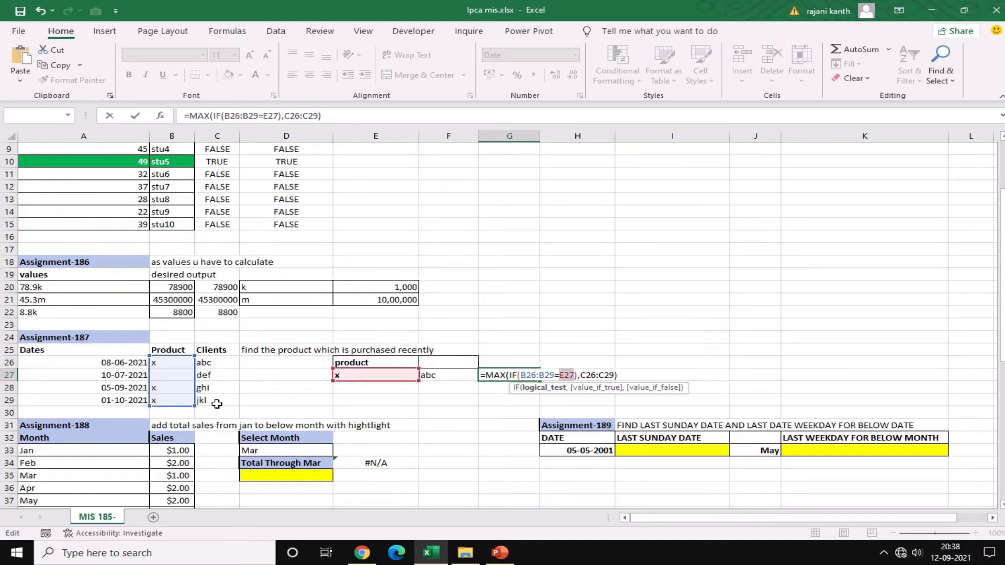
left_click(578, 374)
key("BackSpace")
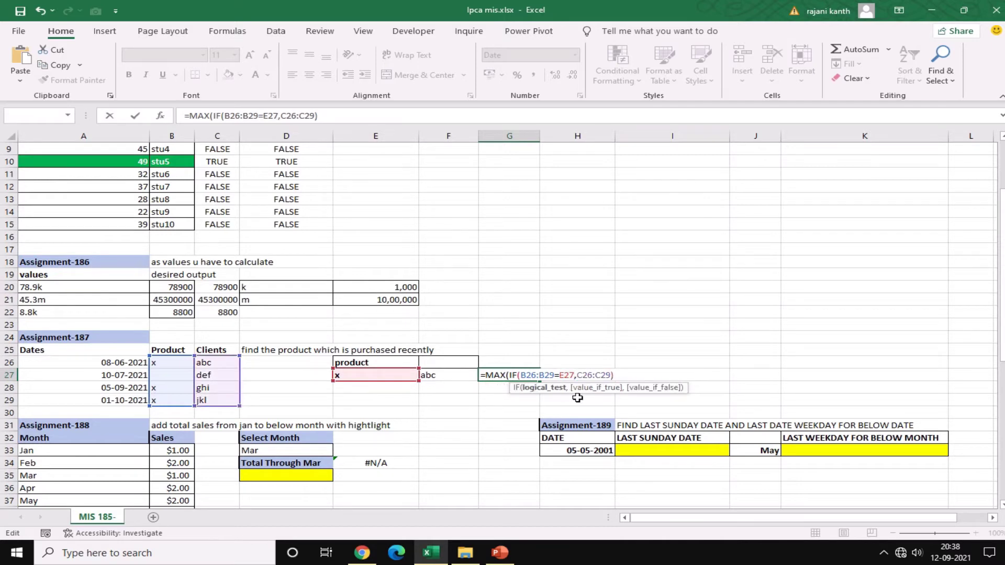
left_click(619, 375)
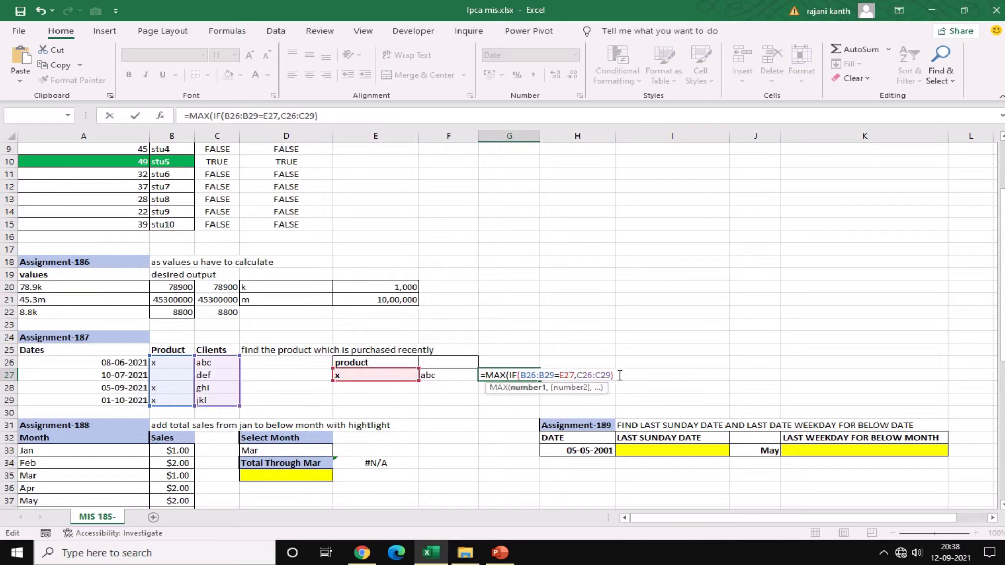
type(")")
key("ctrl+shift+Return")
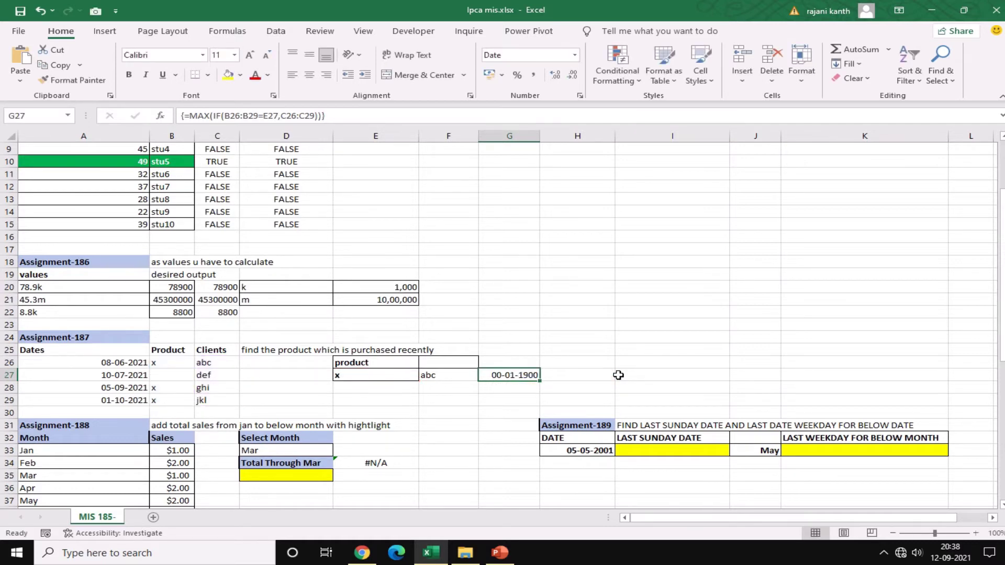
Apply the Number format to G27 and replace C26:C29 with the dates A26:A29 in its array formula
key("ctrl+shift+1")
double_click(518, 374)
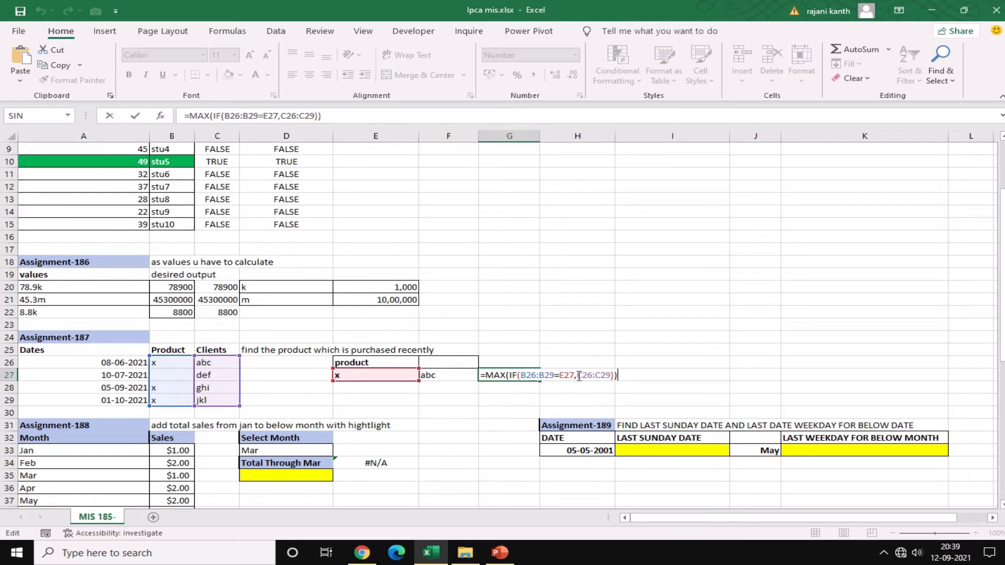
left_click_drag(577, 375, 610, 375)
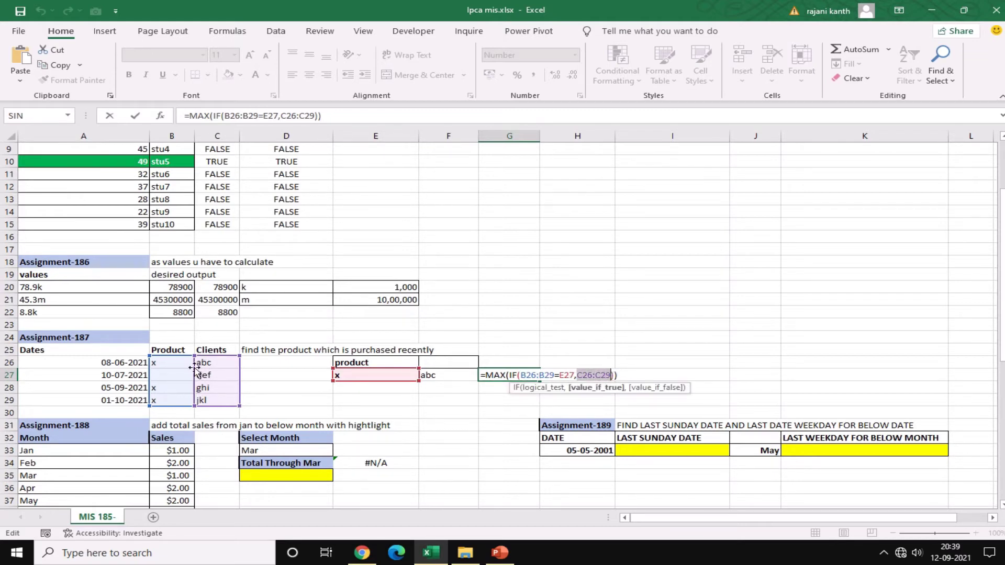
left_click_drag(121, 360, 124, 396)
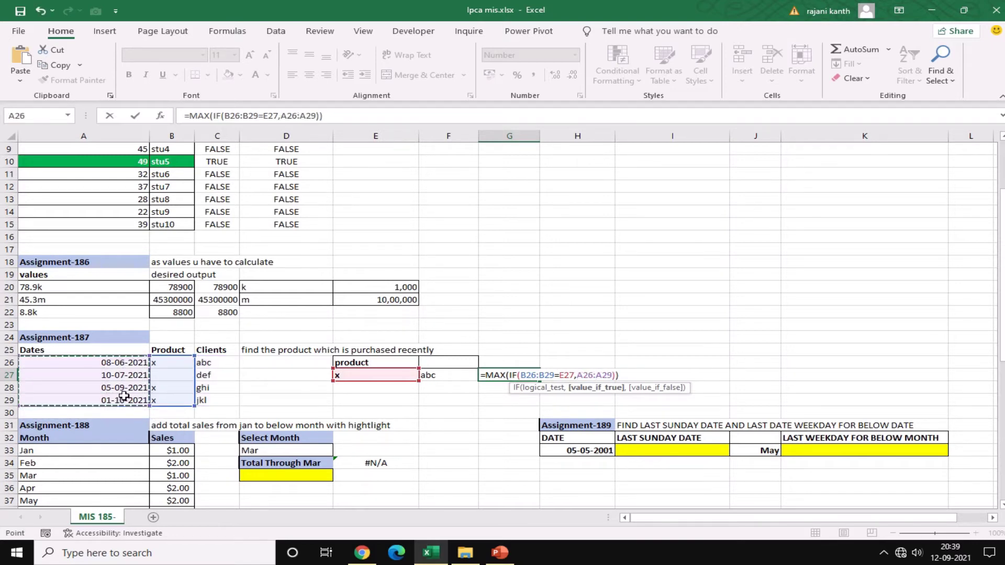
key("ctrl+shift+Return")
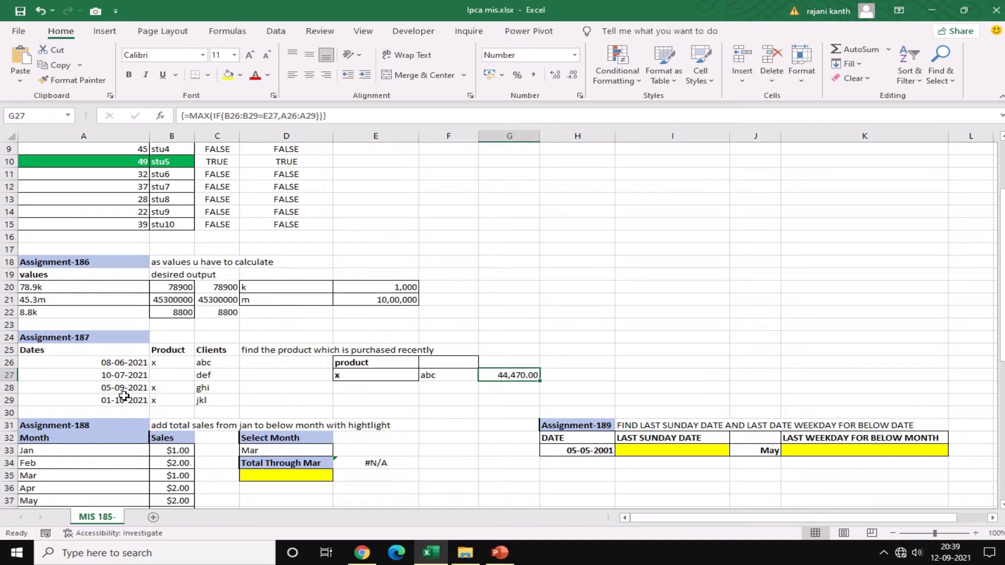
Reset G27 to the General format and copy the date formatting of A26 onto it
key("ctrl+shift+grave")
left_click(134, 360)
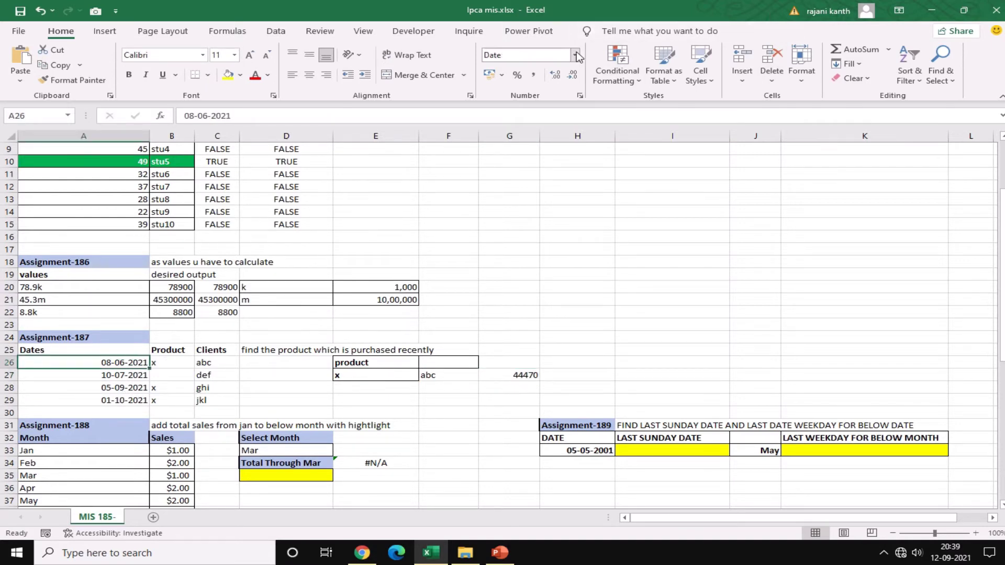
left_click(73, 81)
left_click(519, 375)
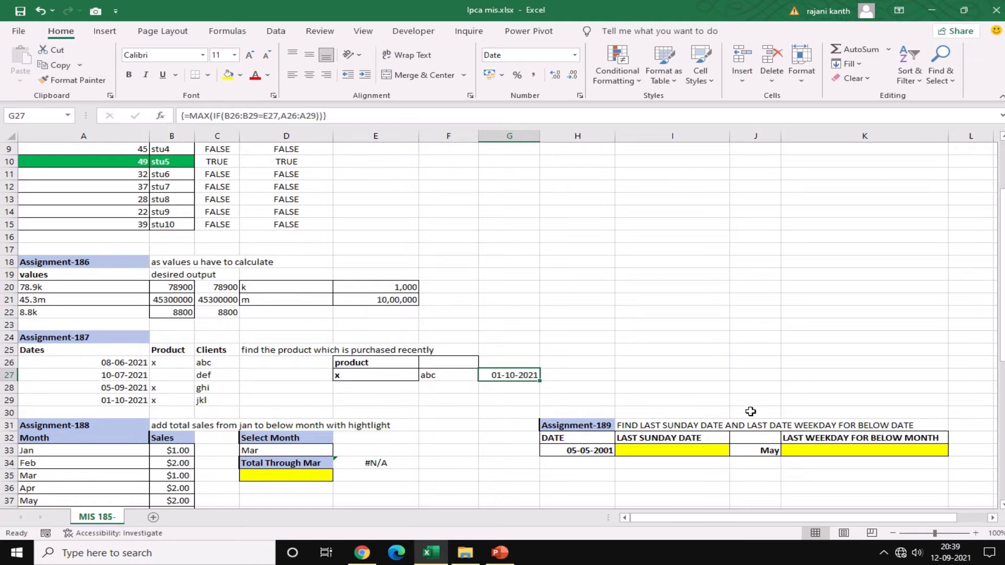
Insert INDEX($C$26:$C$29,MATCH( before MAX in G27's formula to look up the client
key("F2")
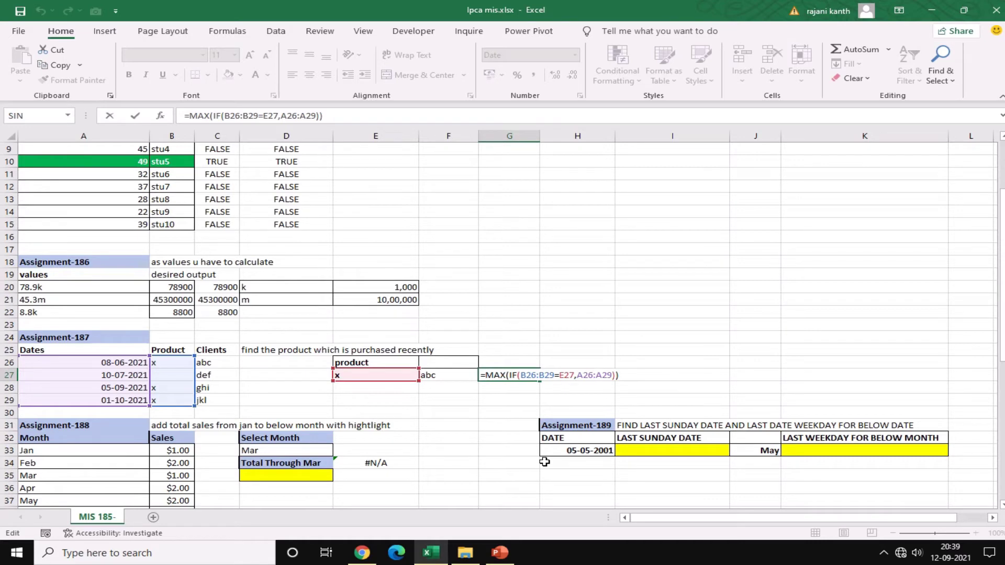
key("Home")
key("Right")
type("INDEX(")
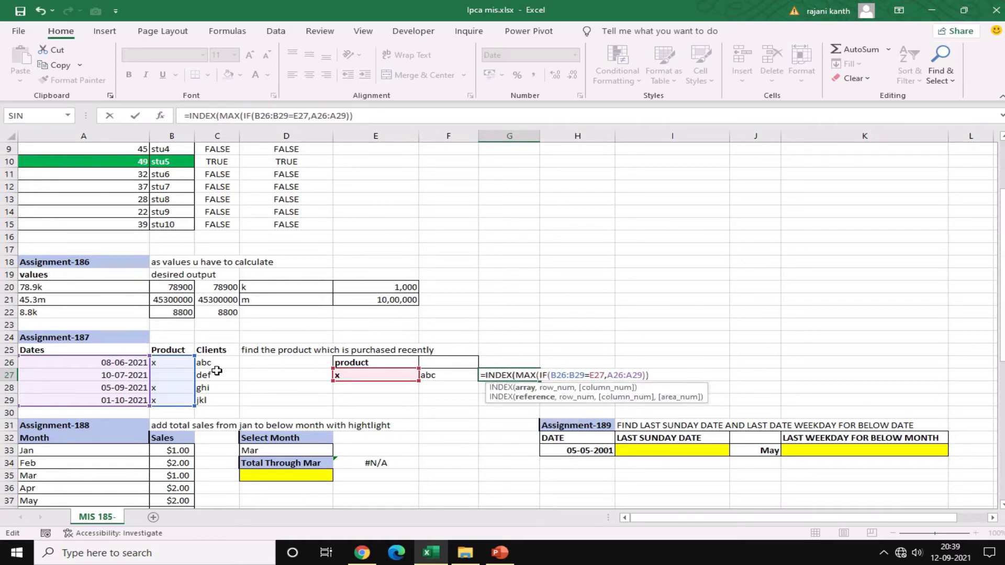
left_click_drag(207, 366, 208, 401)
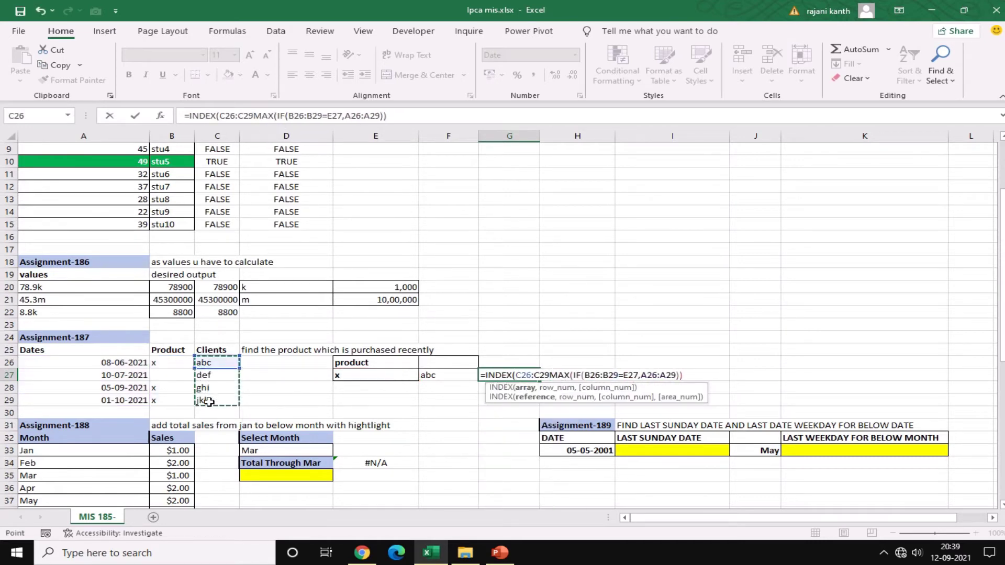
key("F4")
type(",MATCH(")
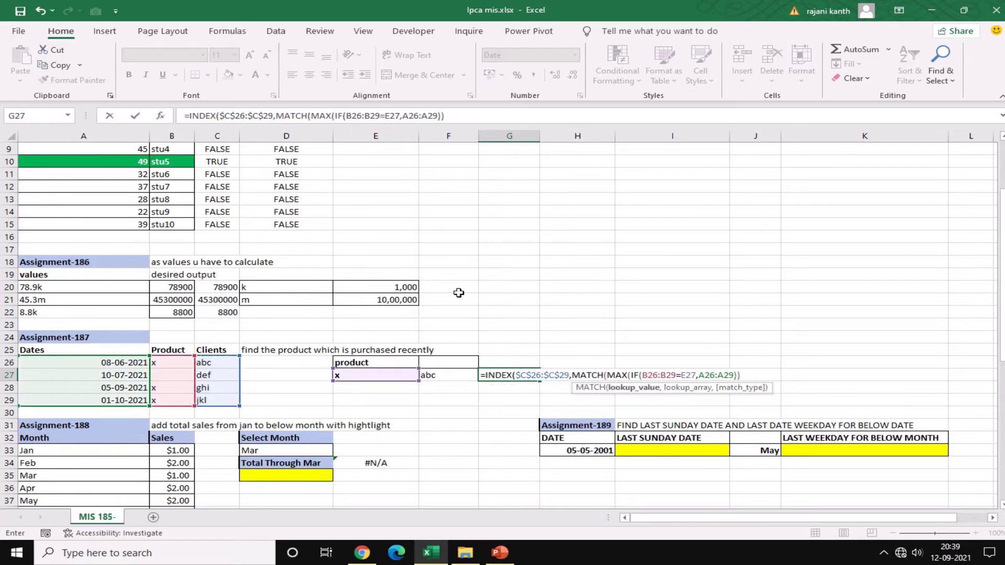
Add $A$26:$A$29 as the MATCH lookup array in G27 and enter the INDEX formula as an array formula
left_click(748, 375)
type(",")
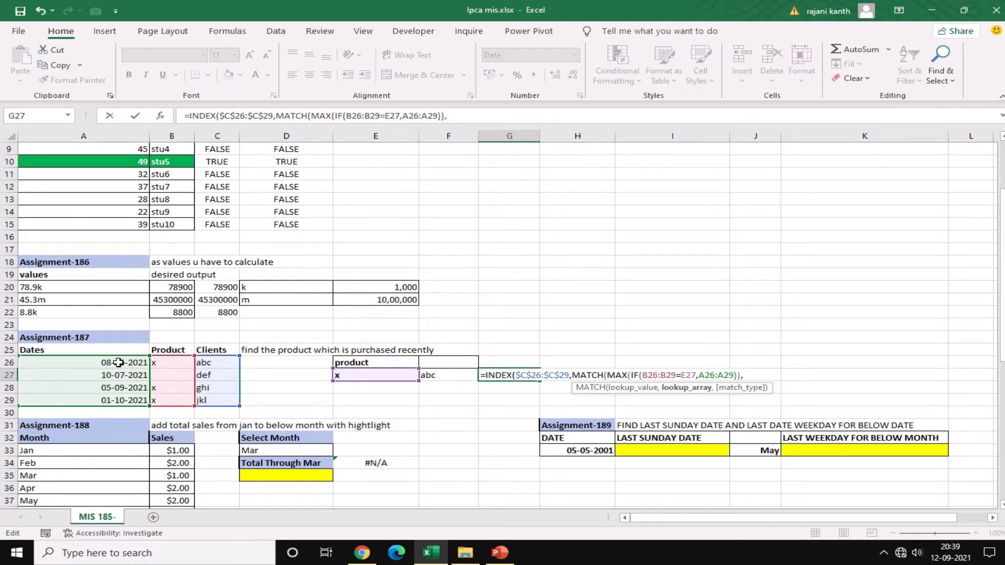
left_click_drag(118, 362, 118, 400)
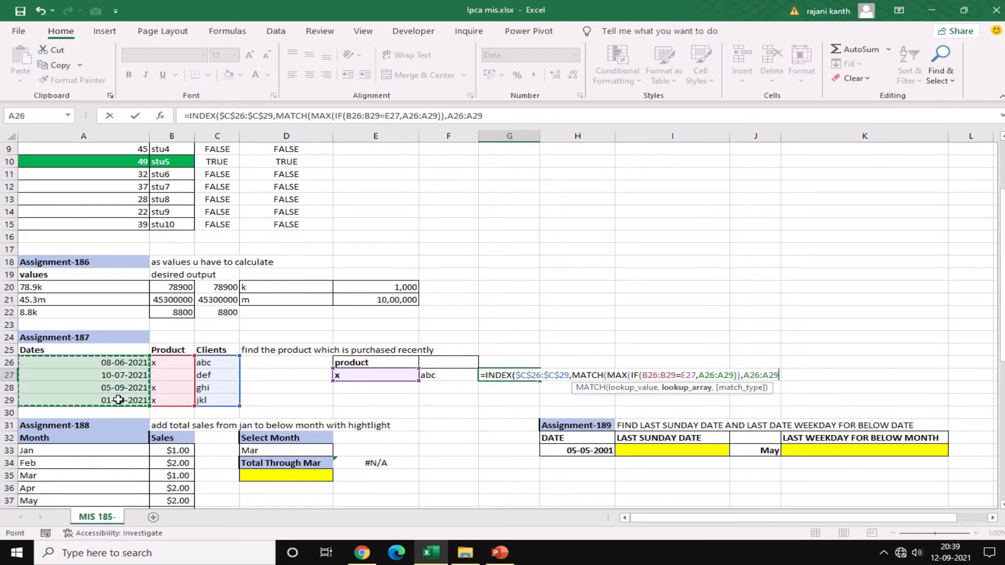
key("F4")
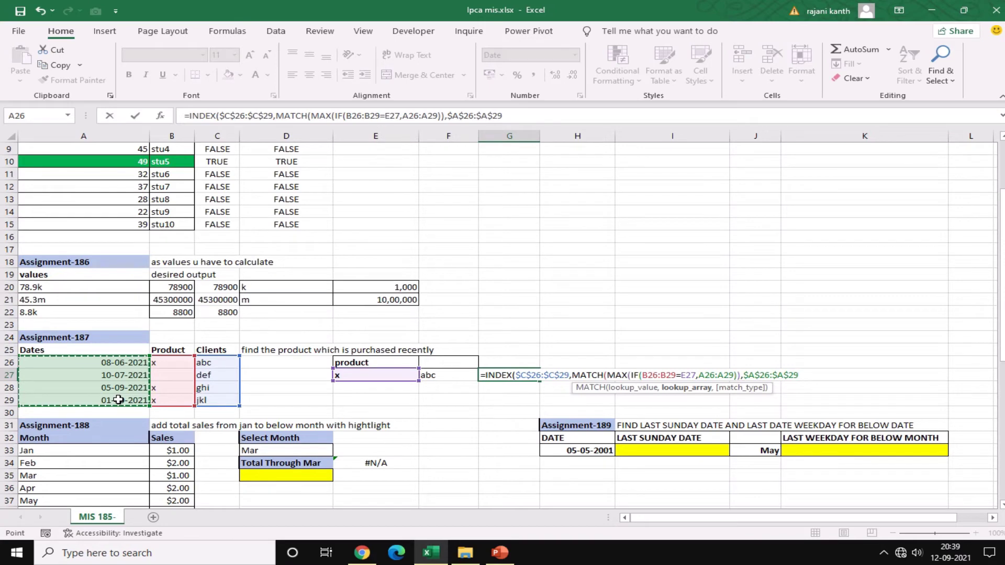
type(")")
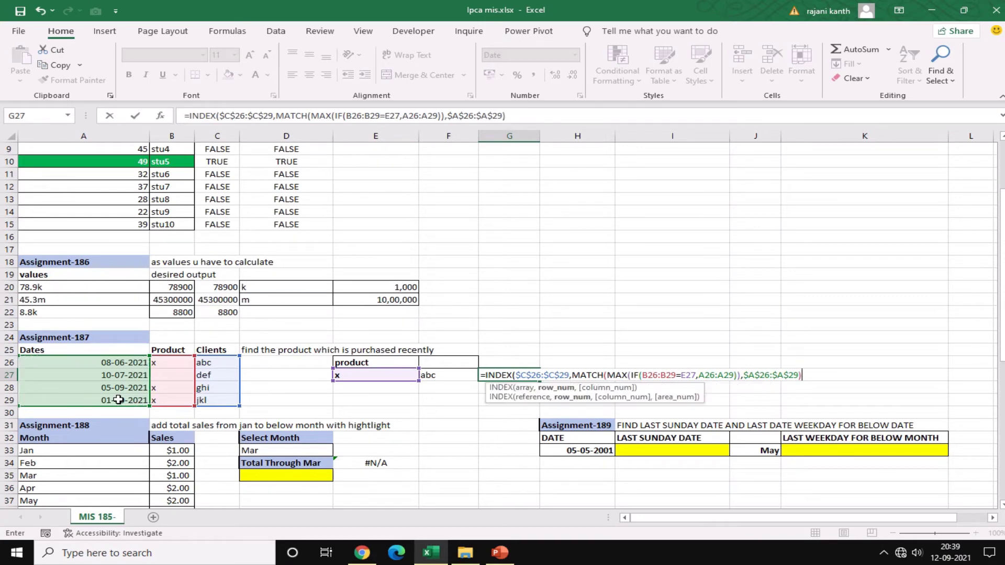
key("ctrl+shift+Return")
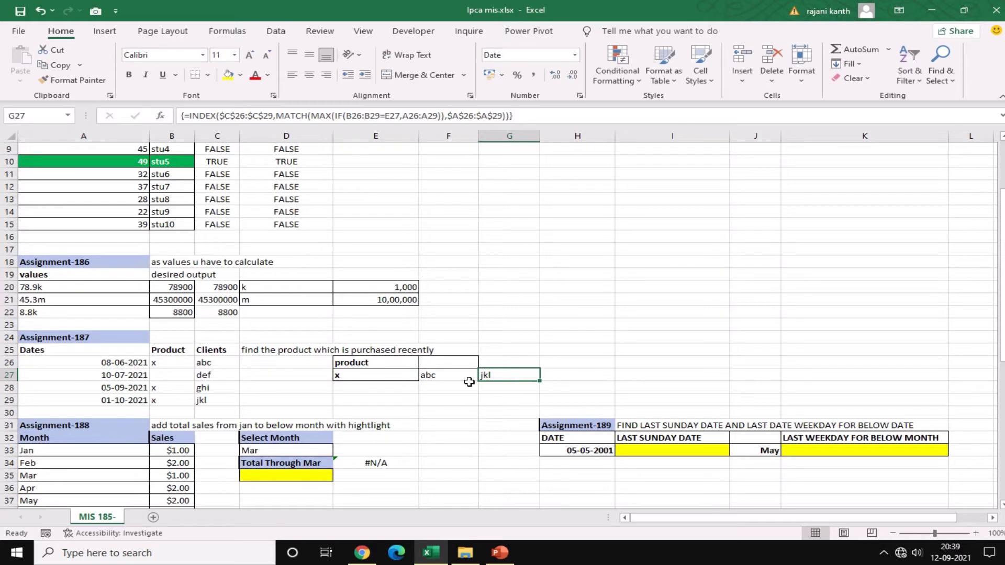
Highlight the result cell G27 with a yellow fill
left_click(228, 74)
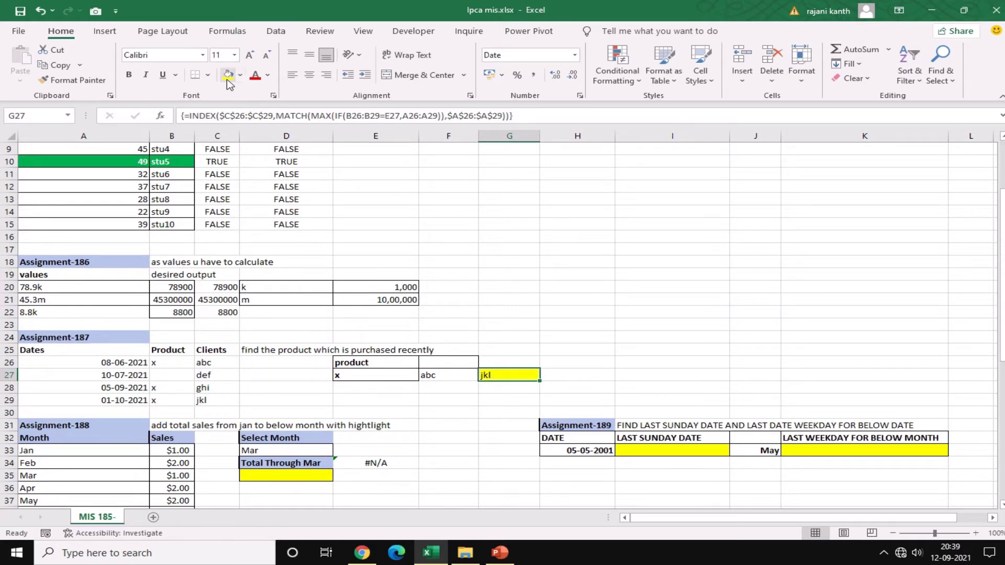
left_click(440, 376)
left_click(536, 375)
Begin the Assignment-188 total in D35 with =B33:INDEX($B$33:$B$44 over the Sales column
left_click_drag(1001, 209, 1001, 208)
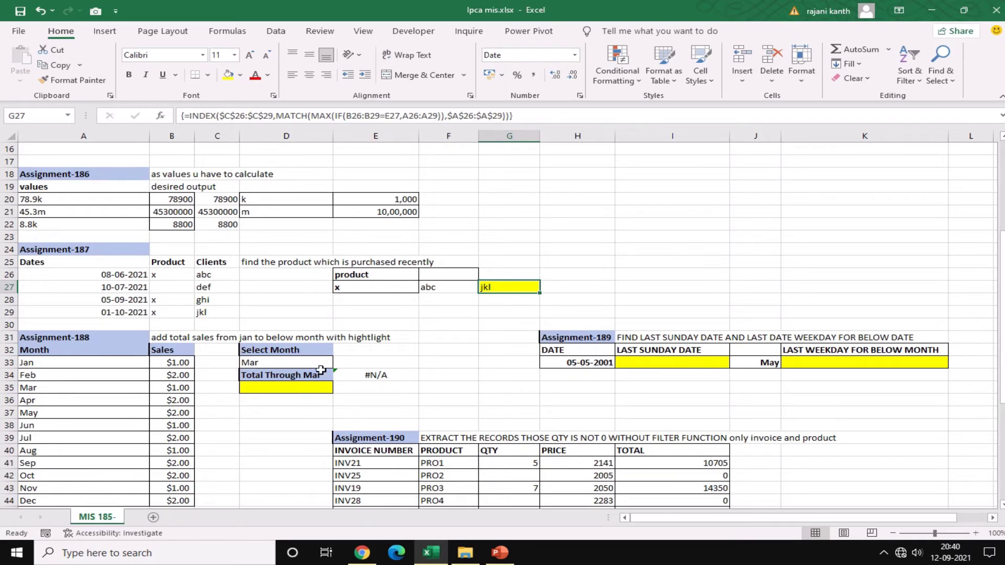
left_click(285, 387)
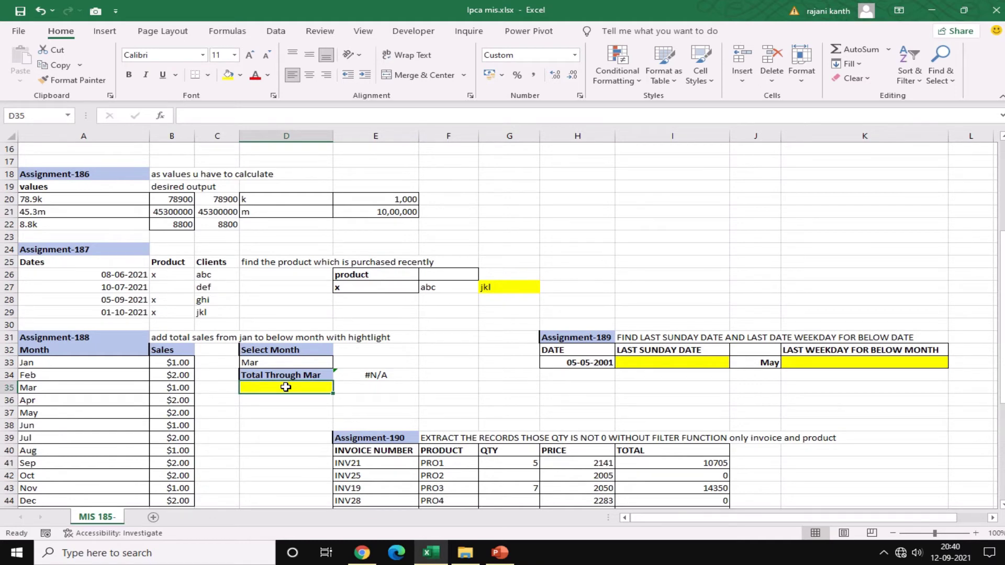
type("=")
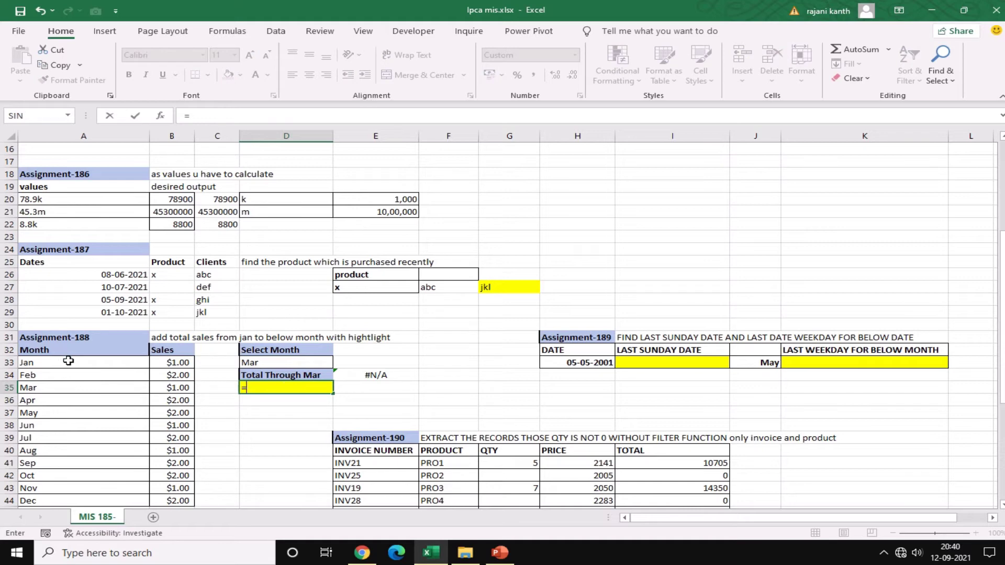
left_click(189, 363)
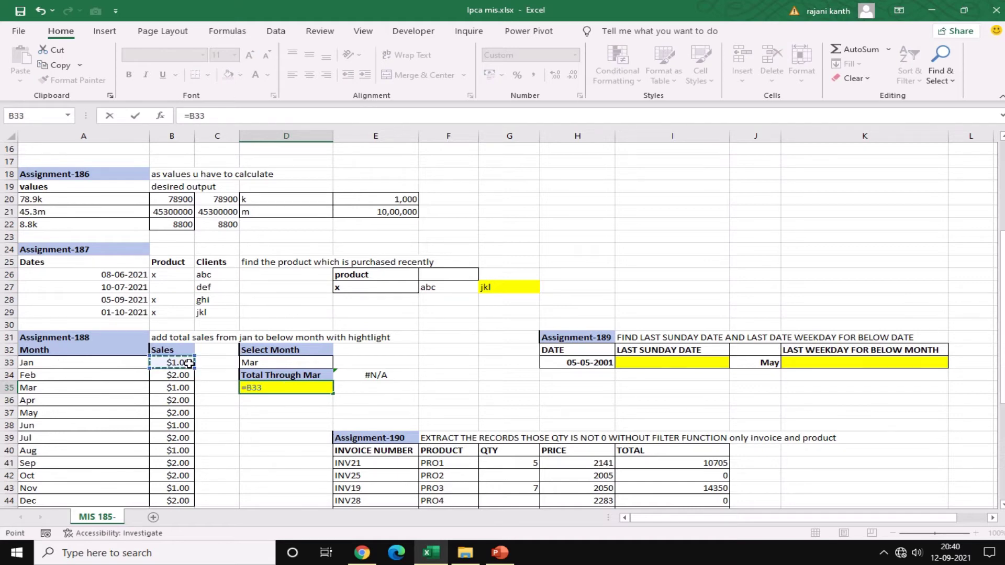
key("F8")
key("BackSpace")
key("BackSpace")
key("BackSpace")
type("INDEX(")
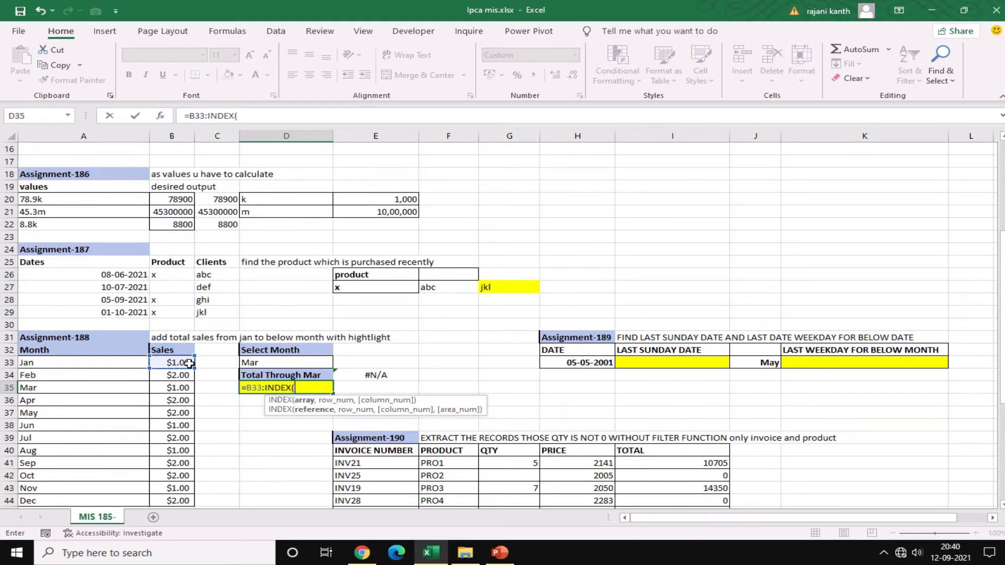
left_click(184, 363)
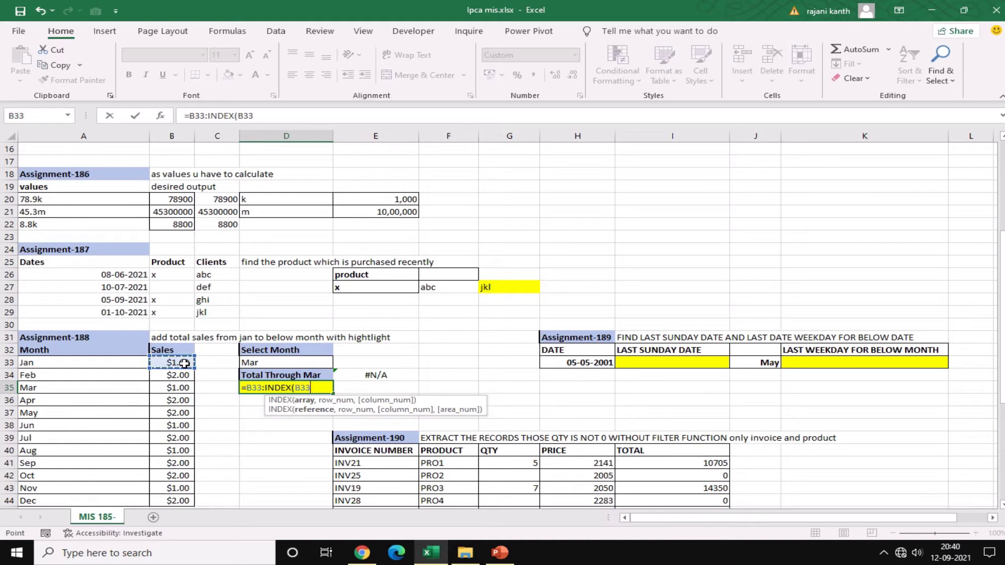
key("ctrl+shift+Down")
key("F4")
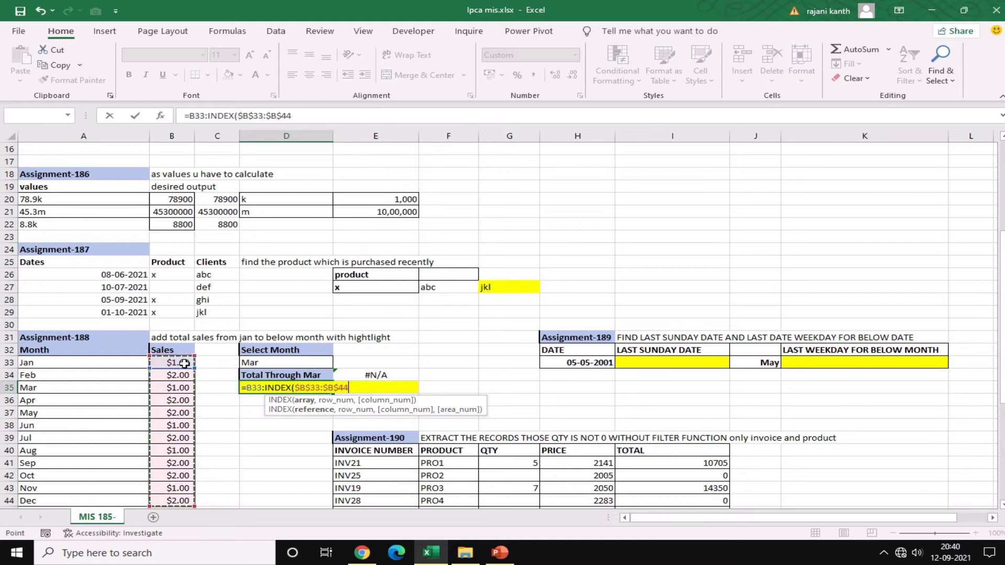
Extend the INDEX formula in D35 with MATCH( using the selected month in D33 as the lookup value
type(",MATCH")
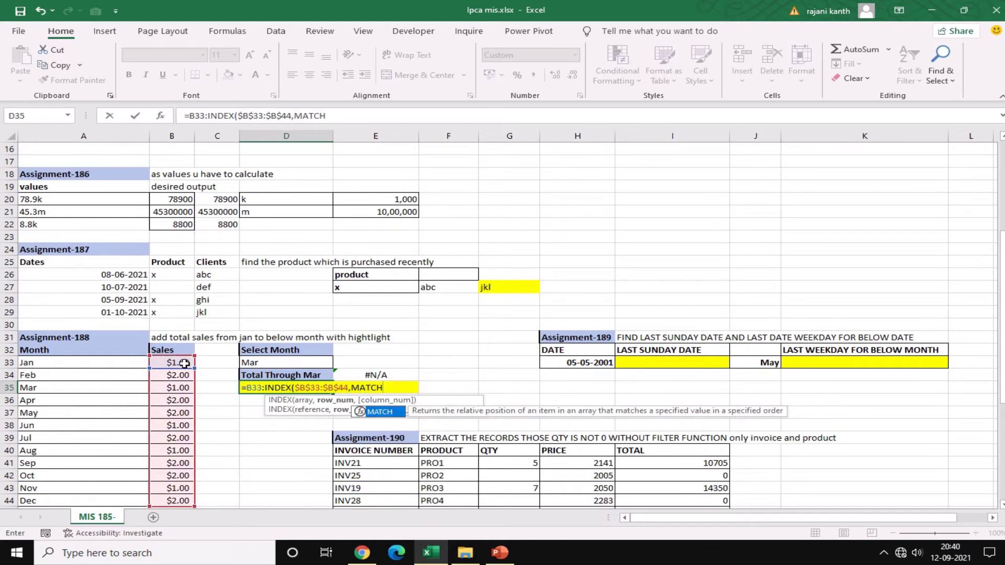
type("(")
key("Up")
key("Up")
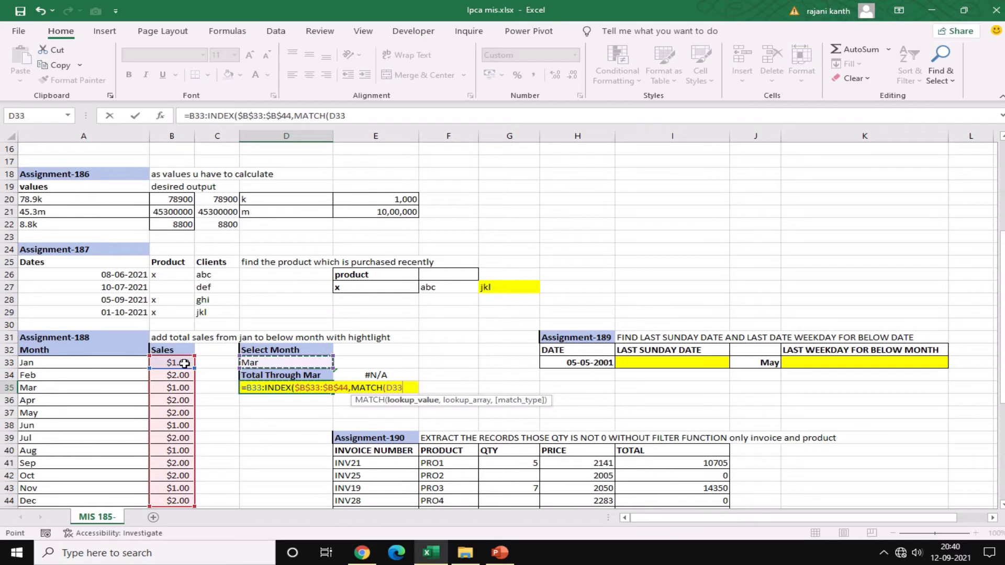
Add $A$33:$A$44 as the MATCH lookup array with match type 0 in D35 and close both functions
type(",")
key("Left")
key("Left")
key("Left")
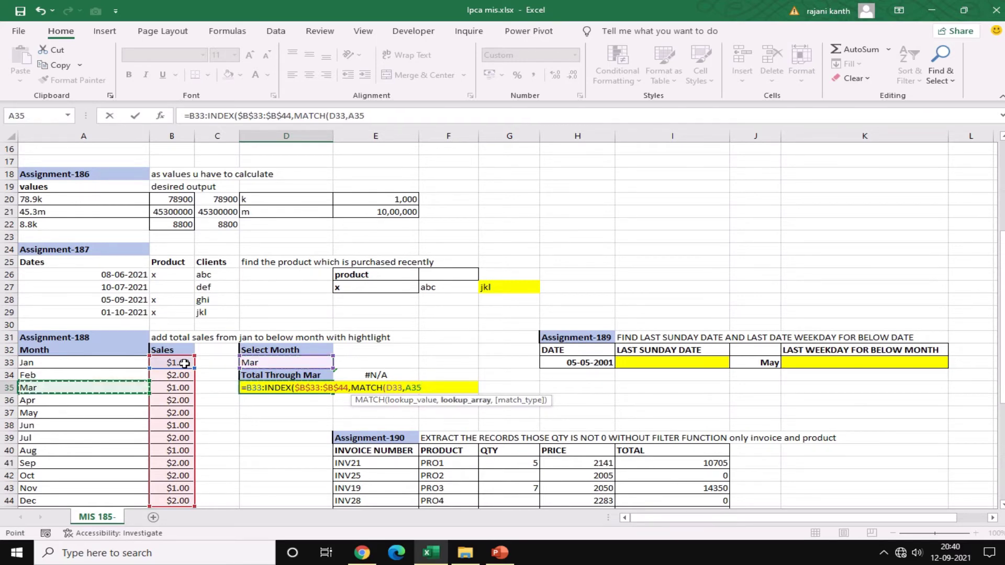
key("Up")
key("Up")
key("ctrl+shift+Down")
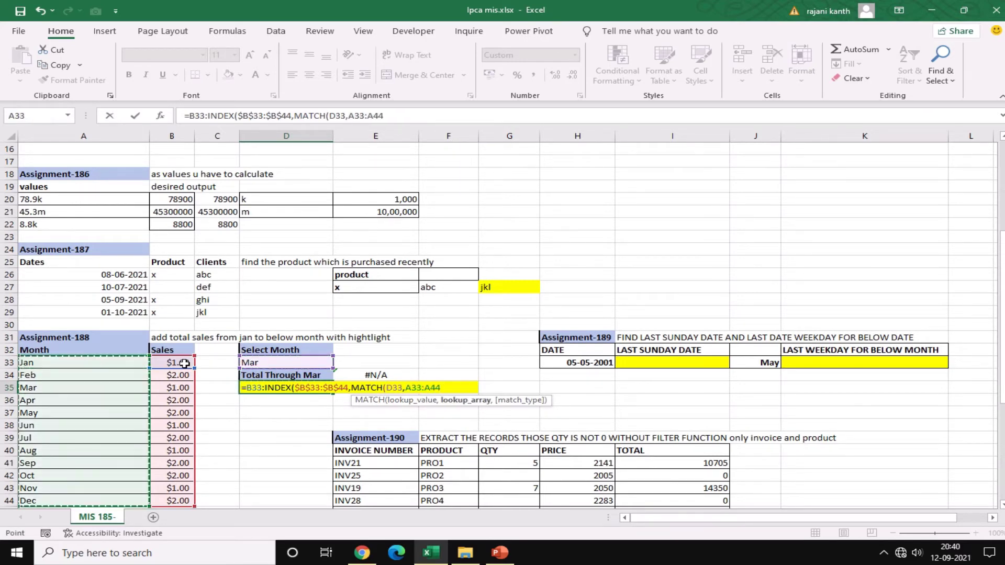
key("F4")
type(",0")
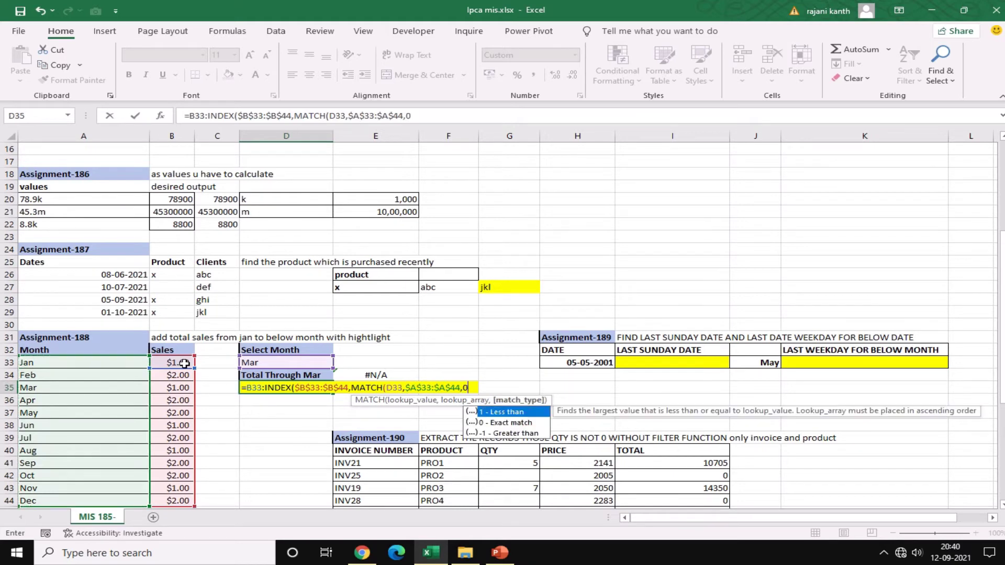
type("))")
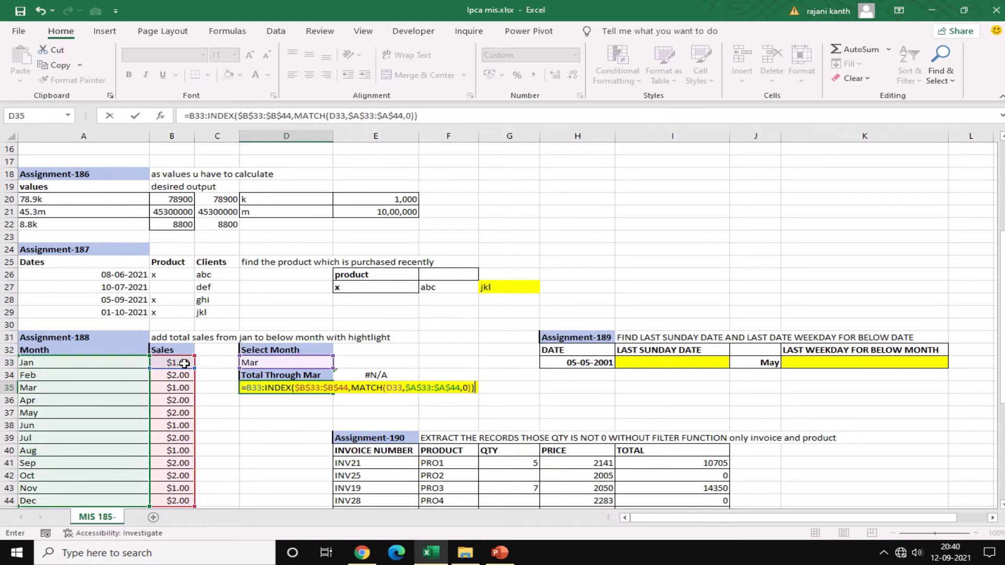
Evaluate the D35 formula to see its array, restore it, and keep the formula as text in the cell
key("F9")
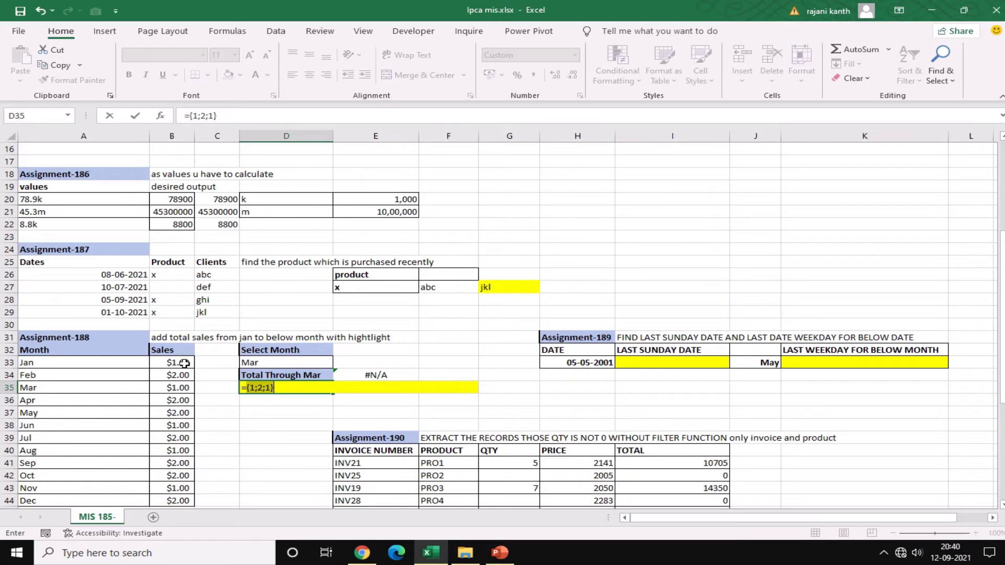
key("ctrl+z")
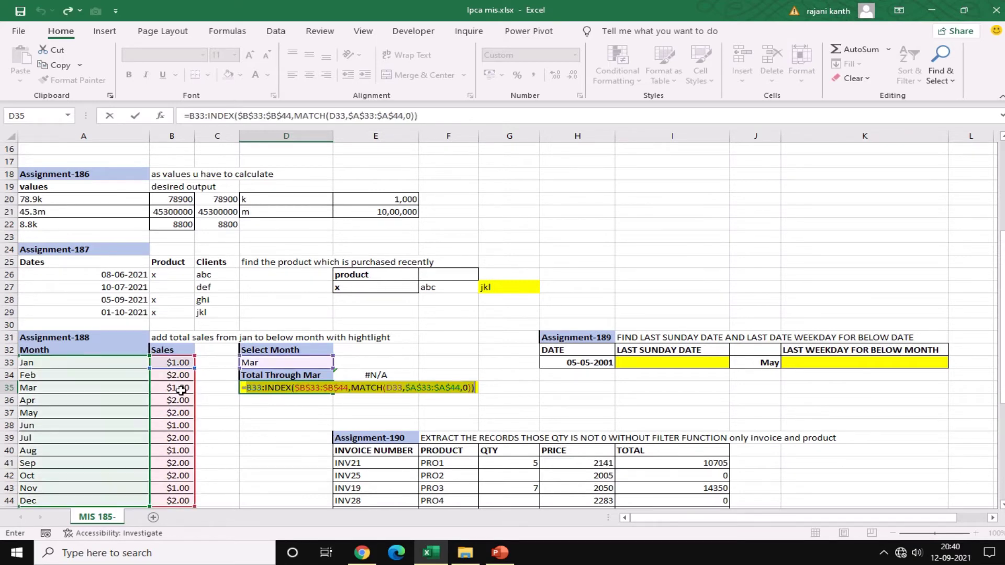
left_click(241, 387)
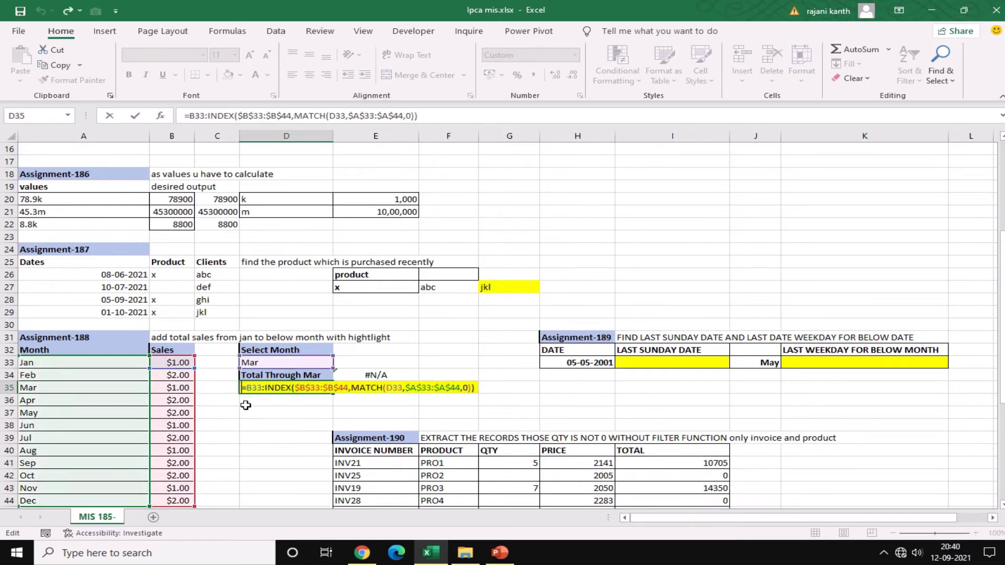
key("Escape")
Choose Oct as the month in D33 and evaluate the D35 range formula again, restoring the formula after checking it
left_click(274, 364)
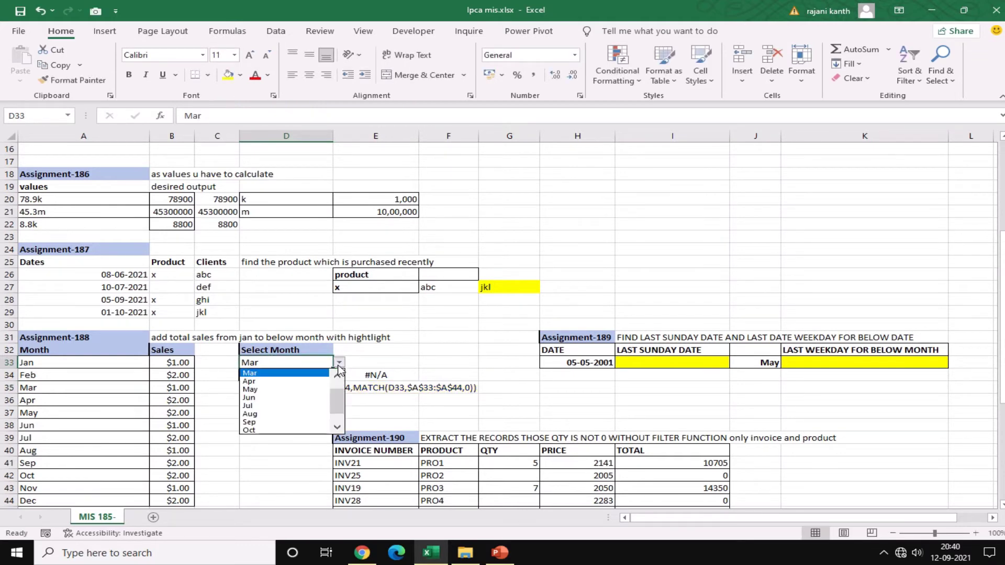
left_click(253, 430)
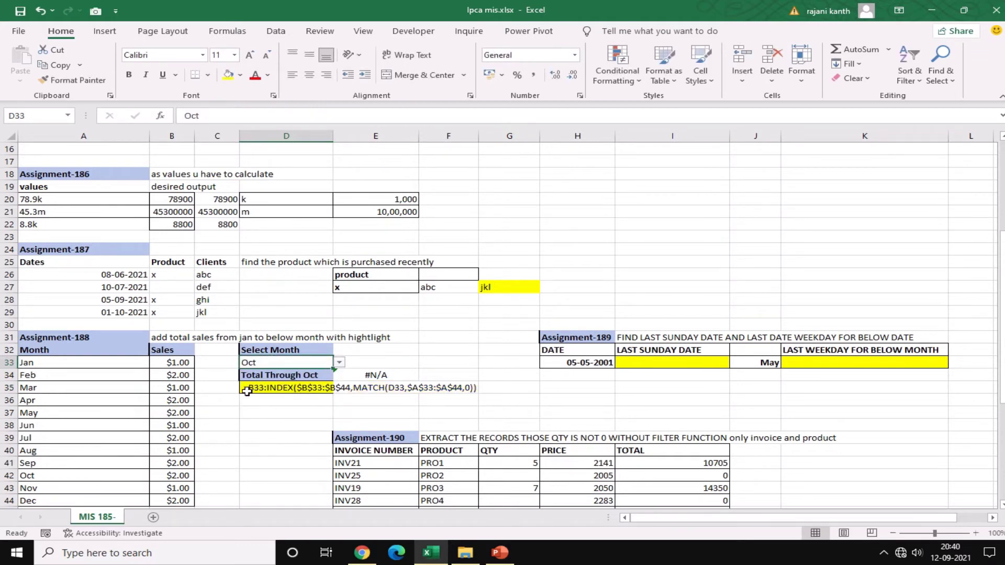
double_click(255, 390)
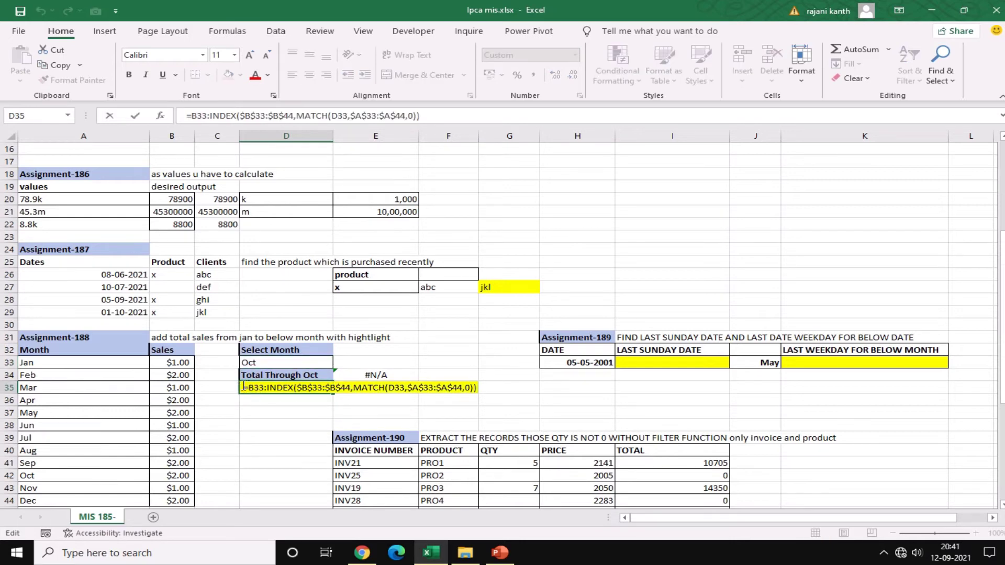
left_click(244, 388)
key("shift+End")
key("F9")
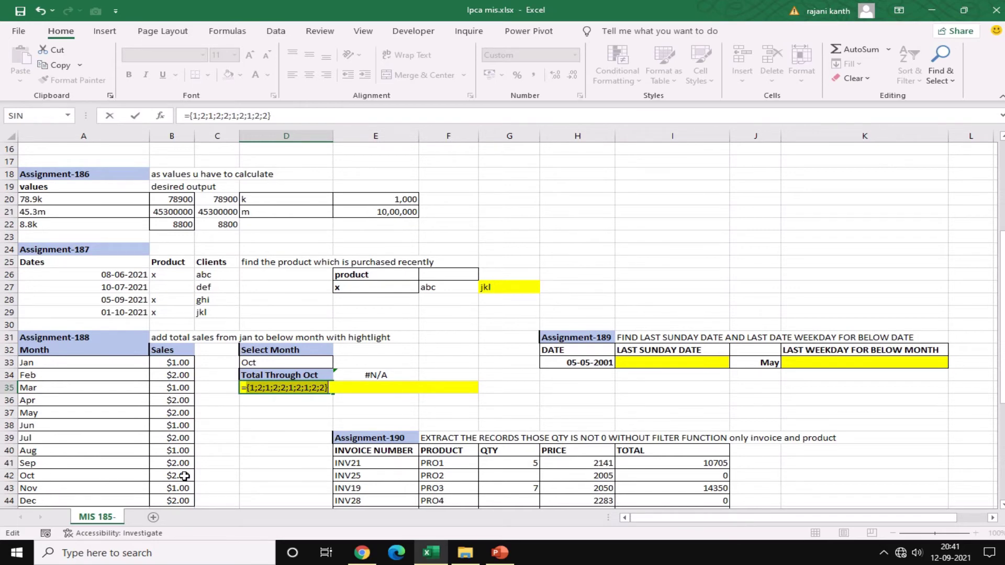
key("ctrl+z")
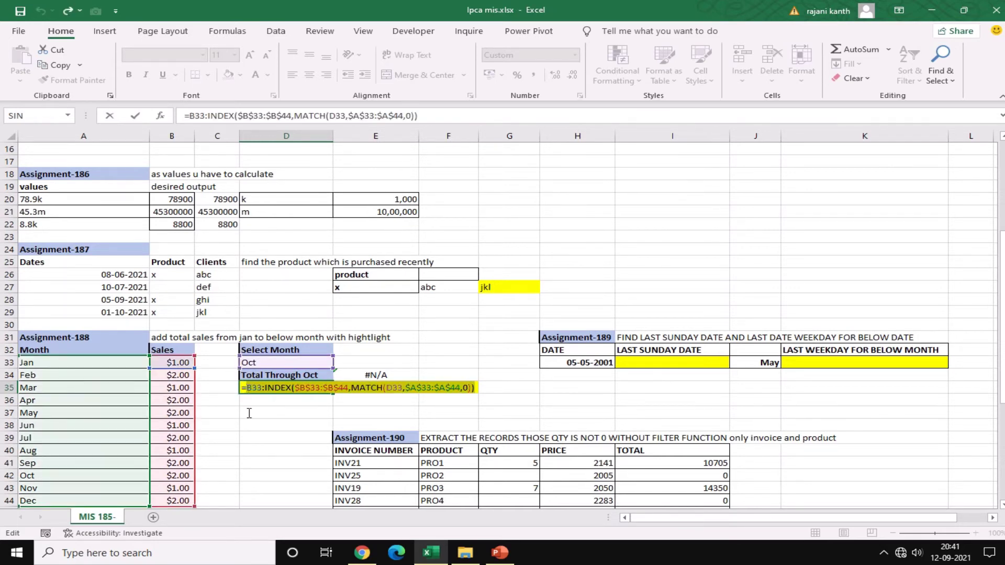
Wrap the range formula in D35 in SUMPRODUCT to total the sales through the selected month
type("SUMPRODUCT(")
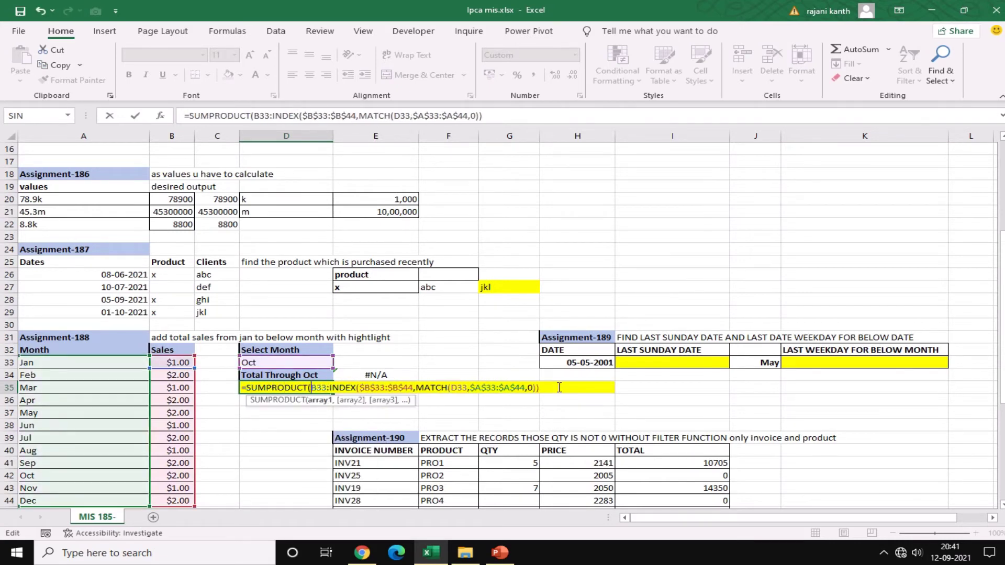
type(")")
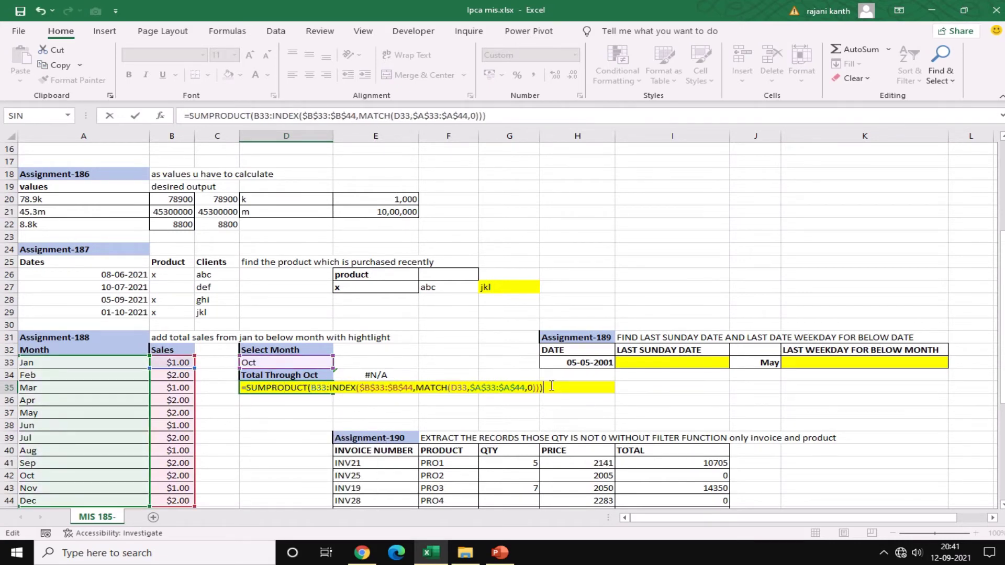
key("Return")
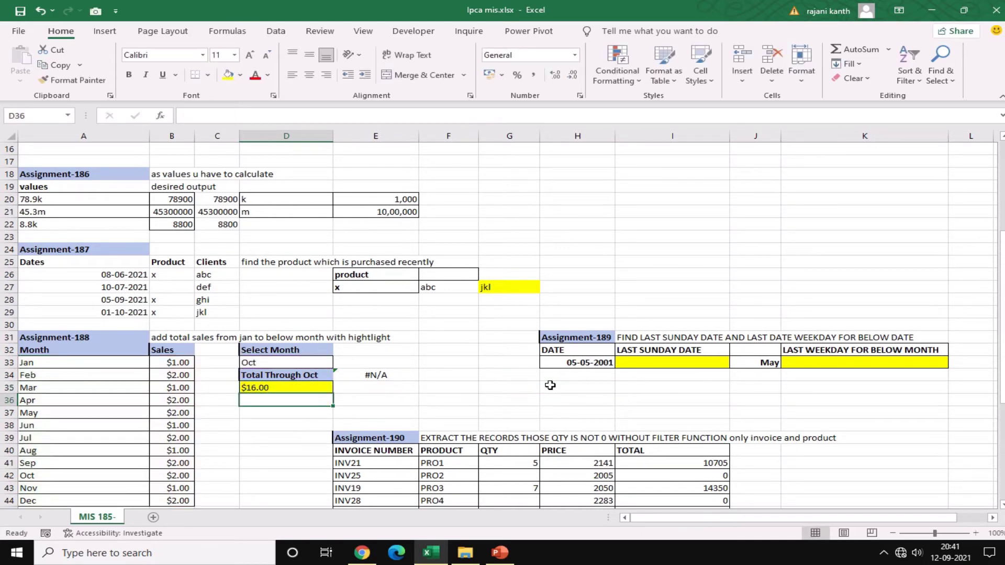
Test the total by choosing Aug and finally Feb in D33, and select B33:B34 to compare the sum
left_click(244, 363)
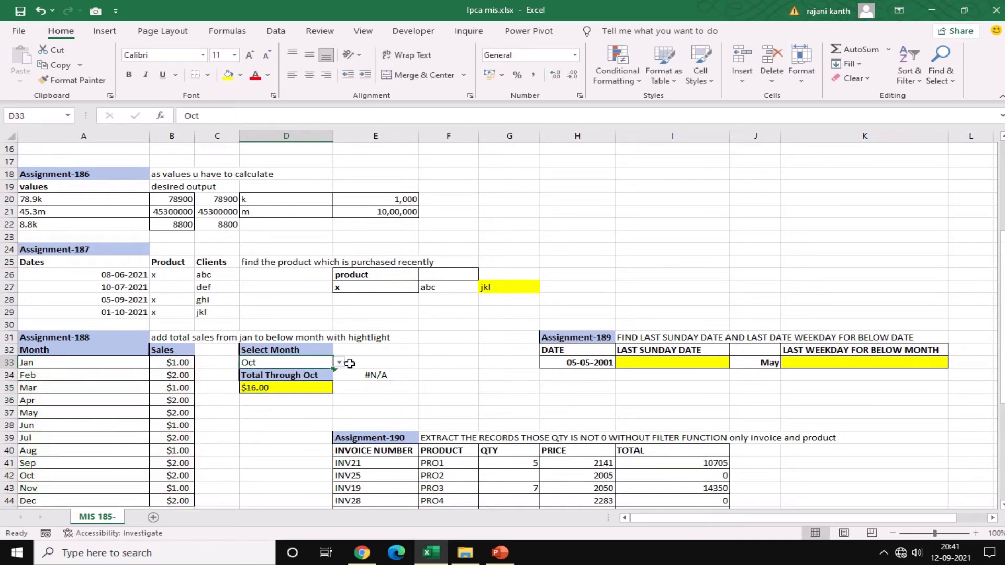
left_click(339, 363)
left_click(285, 402)
left_click(338, 363)
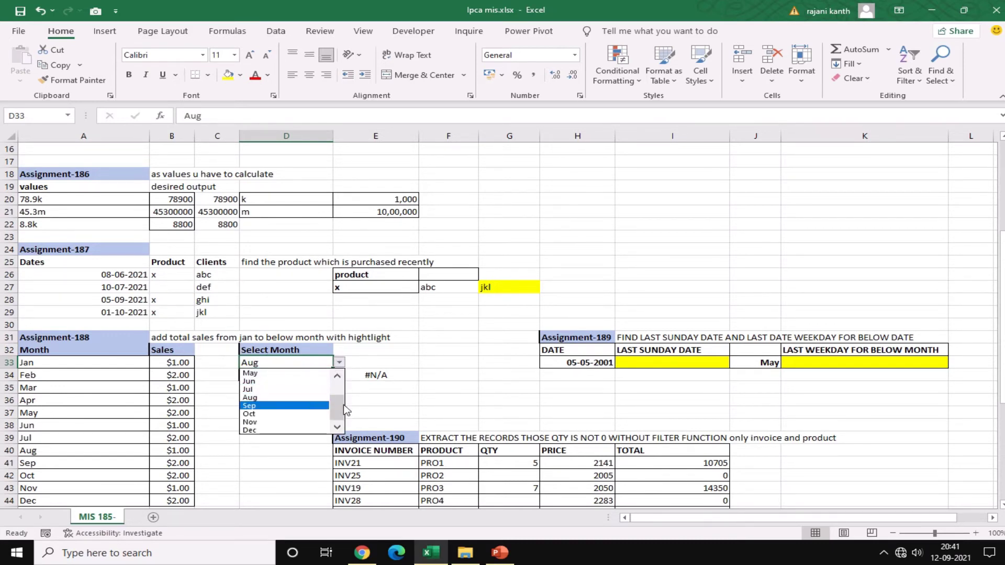
left_click_drag(337, 404, 336, 373)
left_click(251, 381)
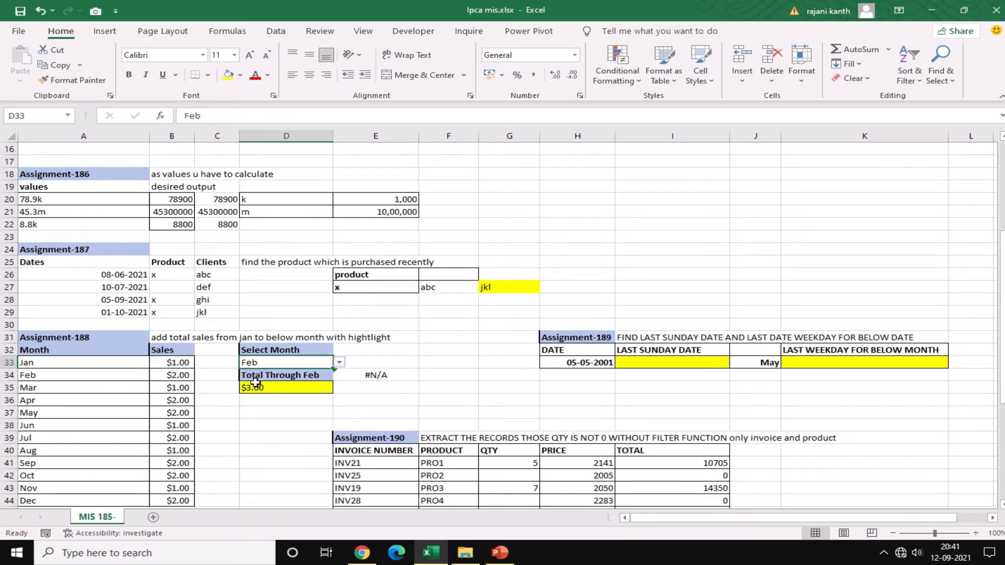
left_click_drag(179, 364, 180, 374)
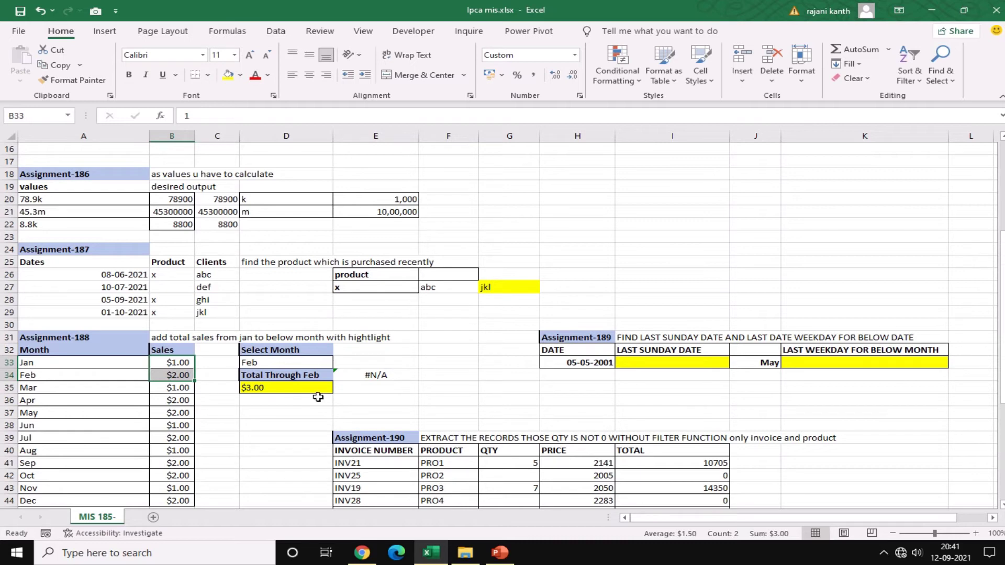
Begin a highlight condition in C33 with =MATCH(D33,$A$33:$A$44,0)<
key("Right")
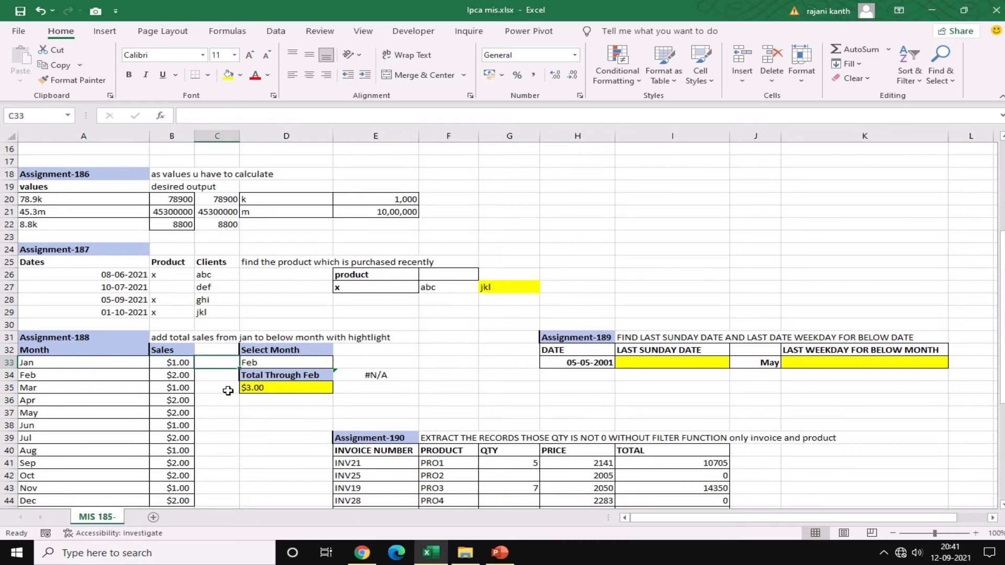
type("=MAT")
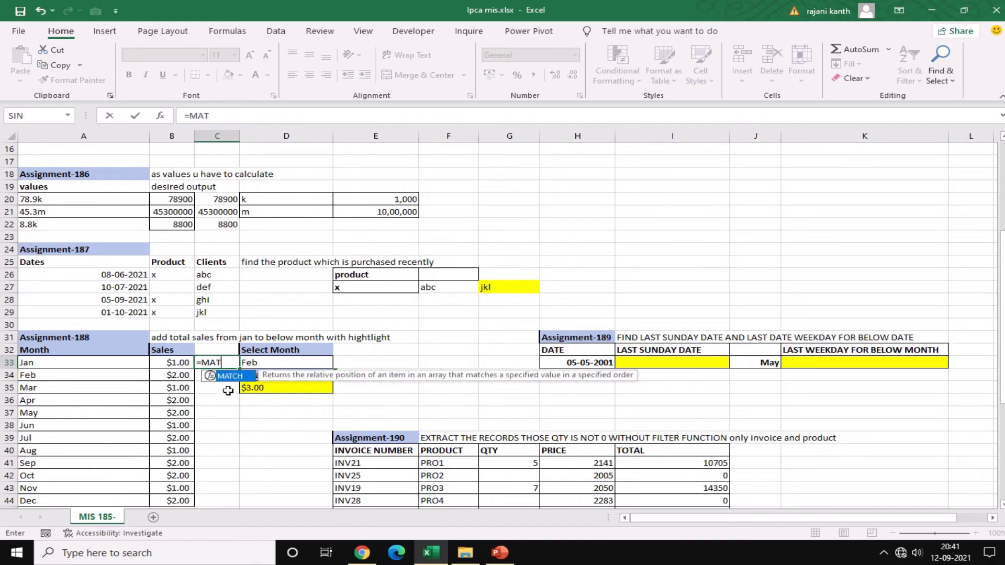
type("CH(")
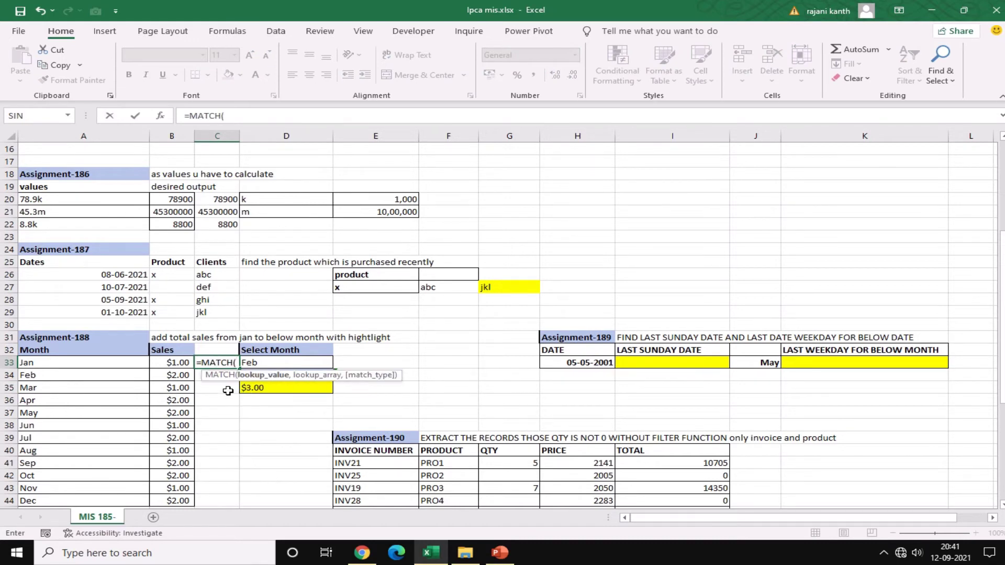
key("Right")
type(",")
key("Left")
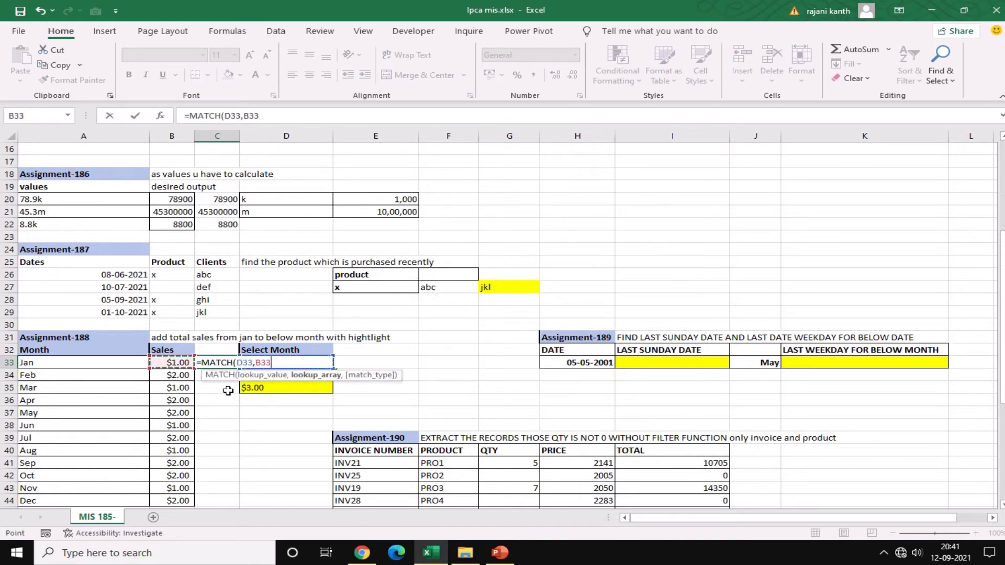
key("Left")
key("ctrl+shift+Down")
key("F4")
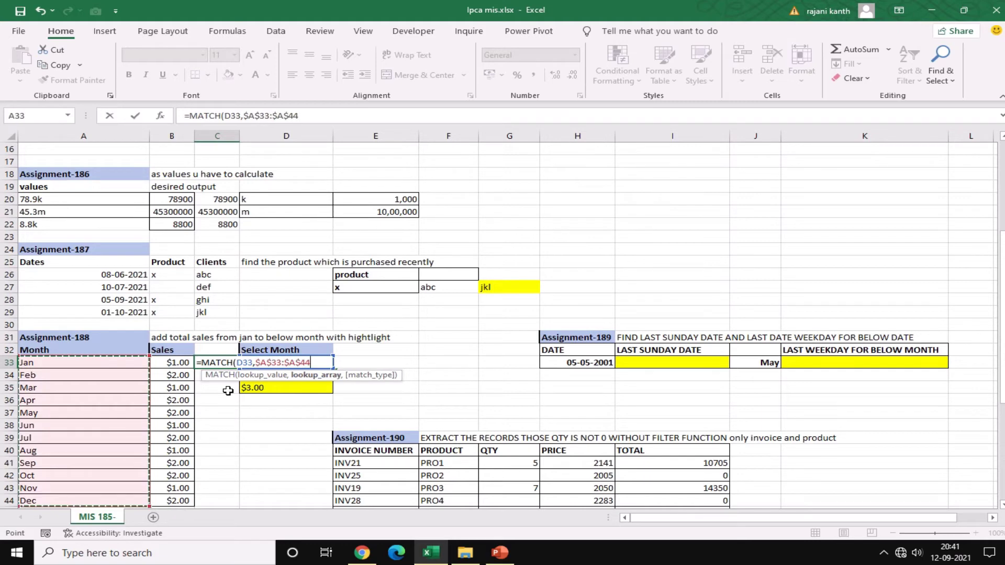
type(",0)<")
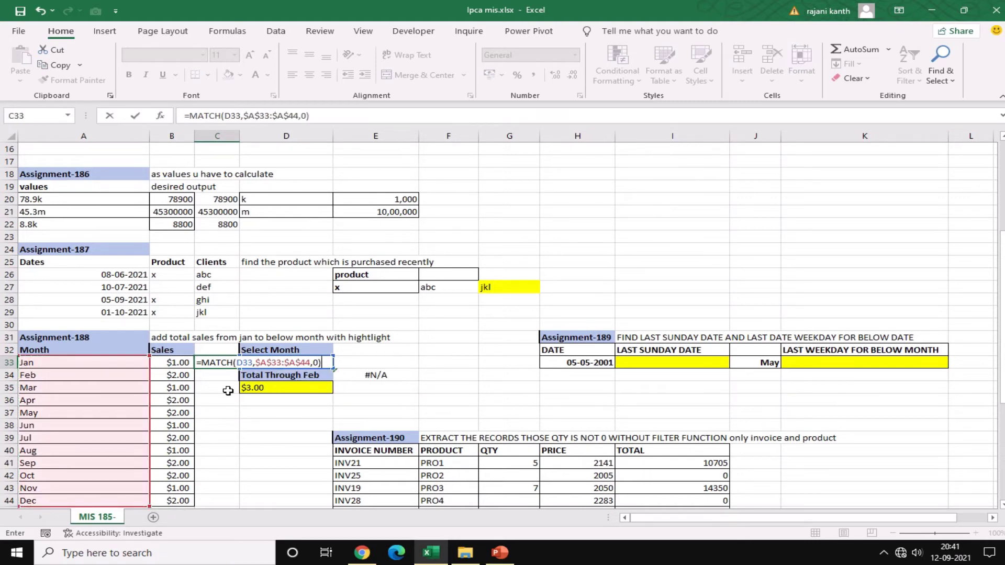
Complete the C33 condition with ROWS(C$33:C33), enter it, and fill it down beside the Sales column
type("ROWS")
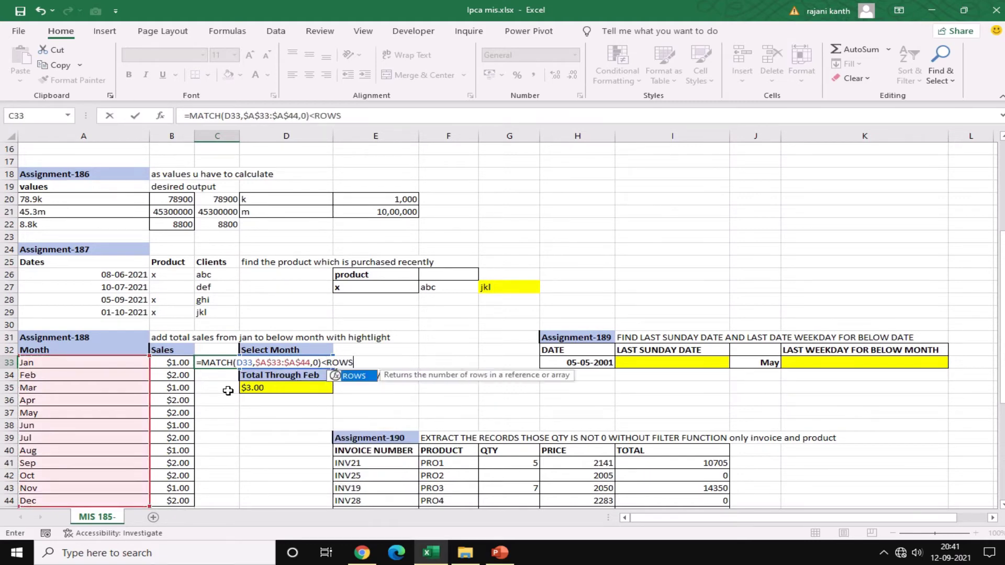
type("(")
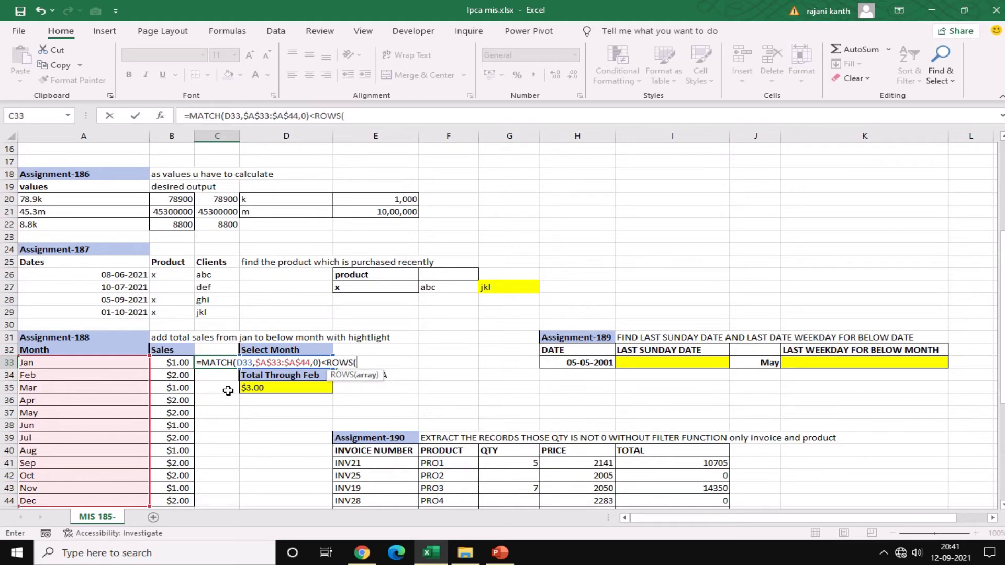
type("C$33:C33)")
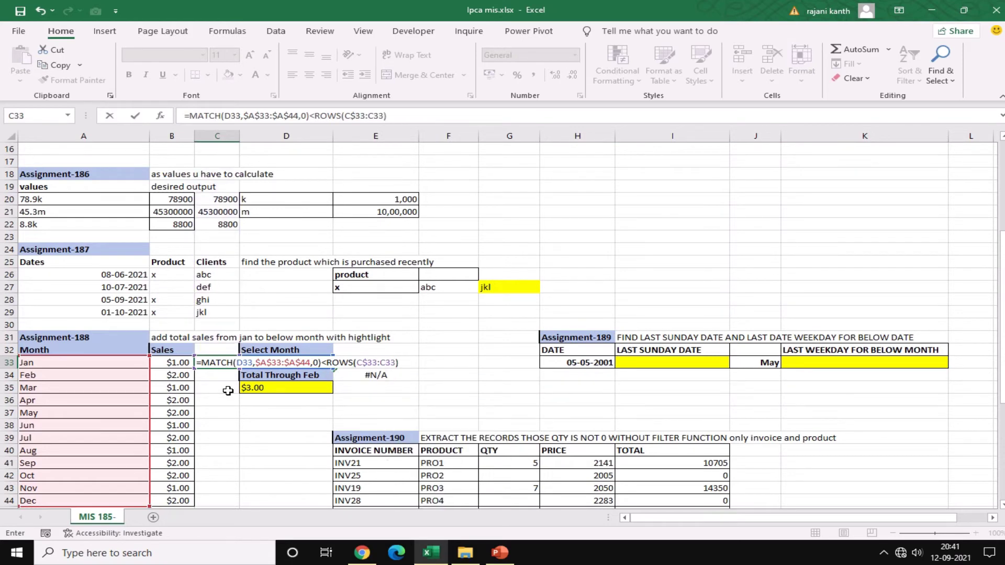
key("ctrl+Return")
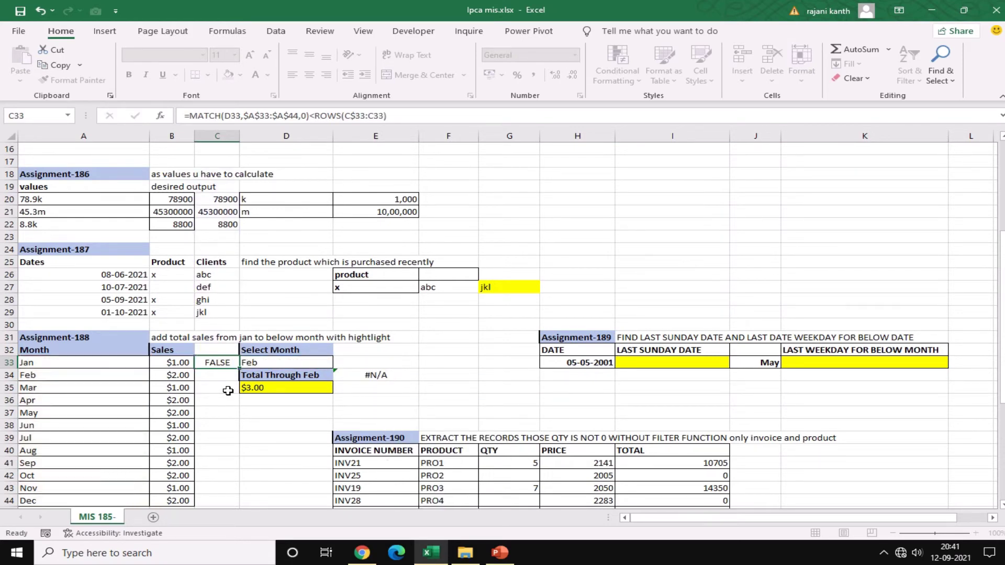
double_click(242, 368)
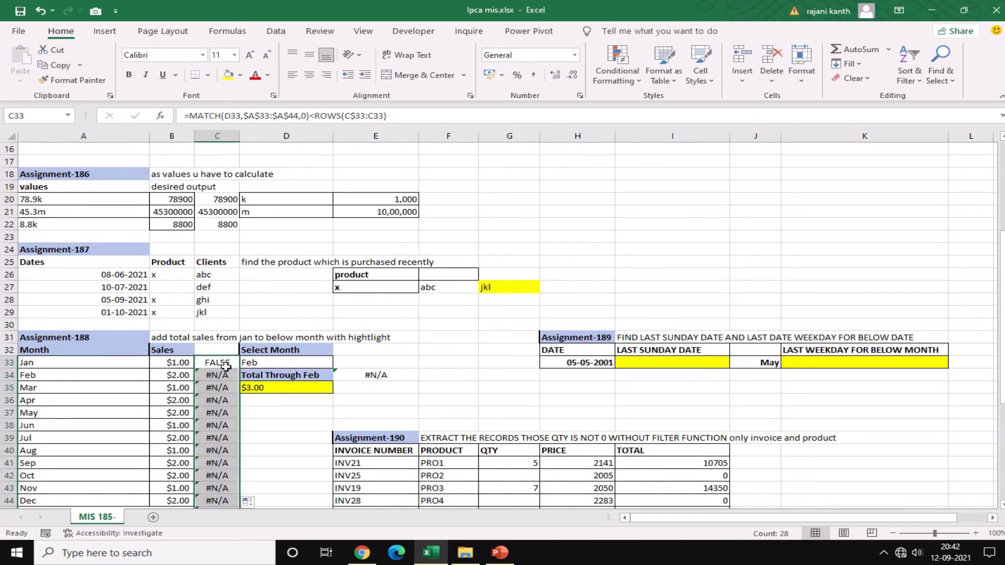
Make the D33 reference in C33's formula absolute as $D$33 and enter it as an array formula
left_click(217, 362)
key("F2")
left_click(244, 363)
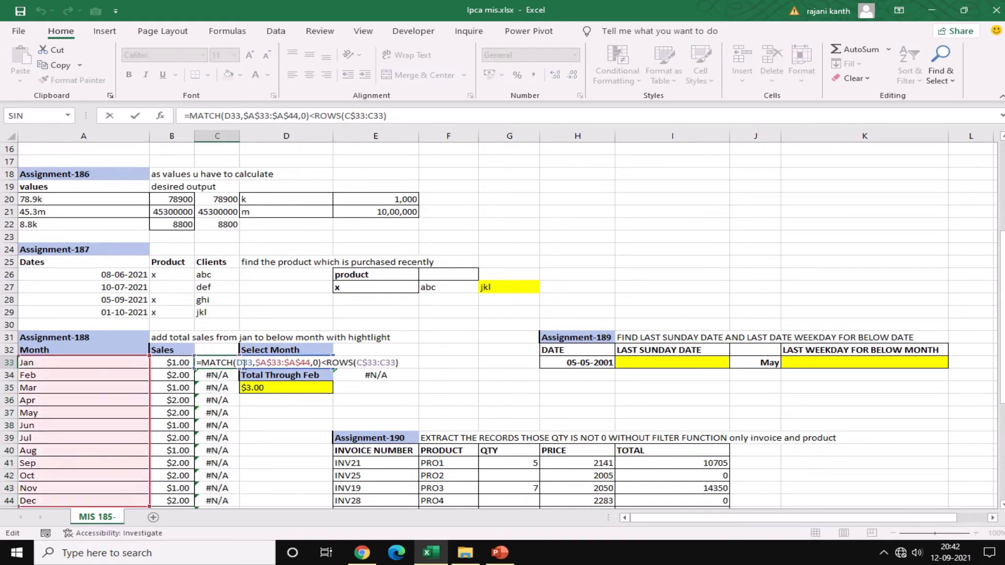
key("F4")
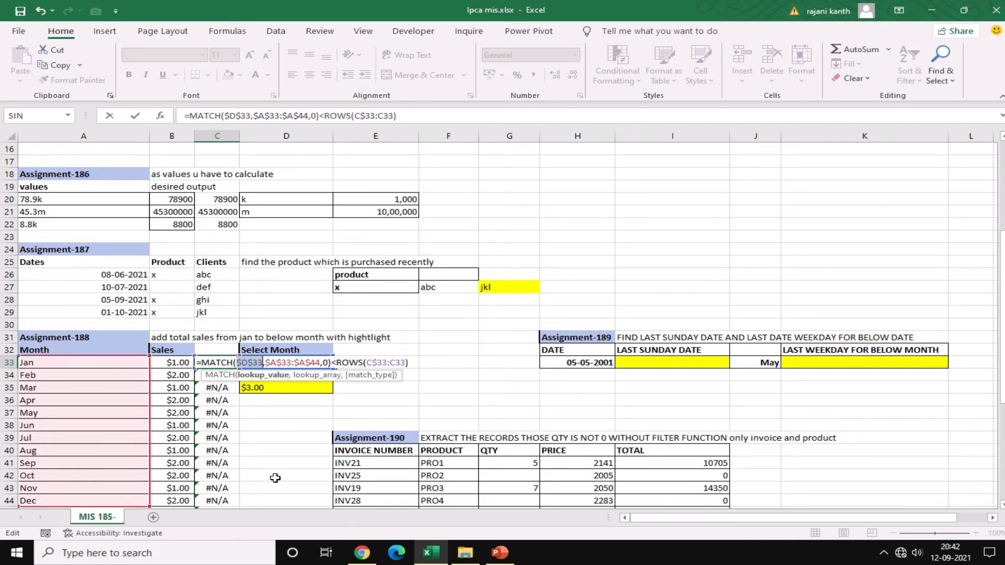
key("ctrl+shift+Return")
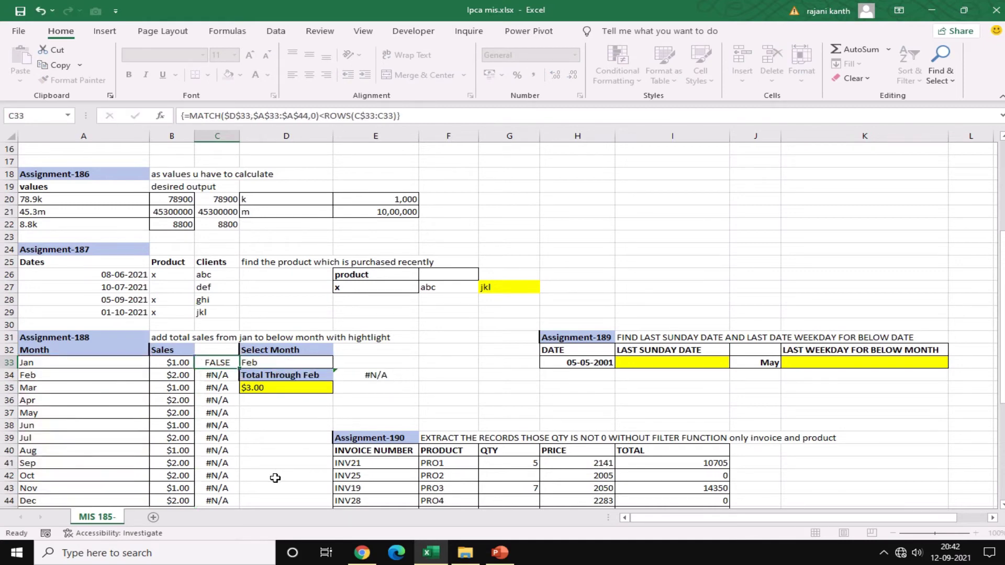
Fill C33's condition down to C44, replace its < operator with >, and fill the revised formula down again
double_click(240, 369)
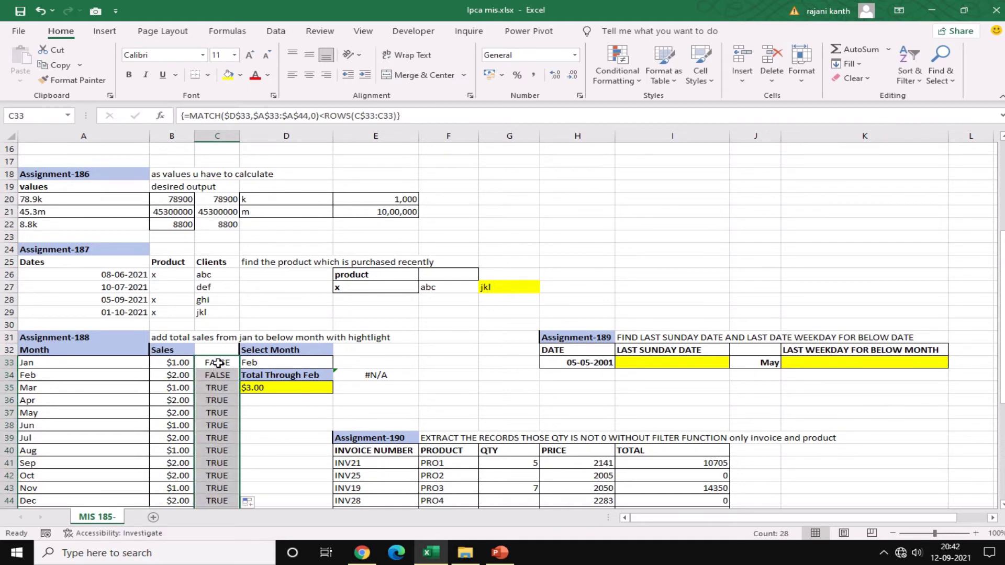
left_click(218, 363)
double_click(218, 363)
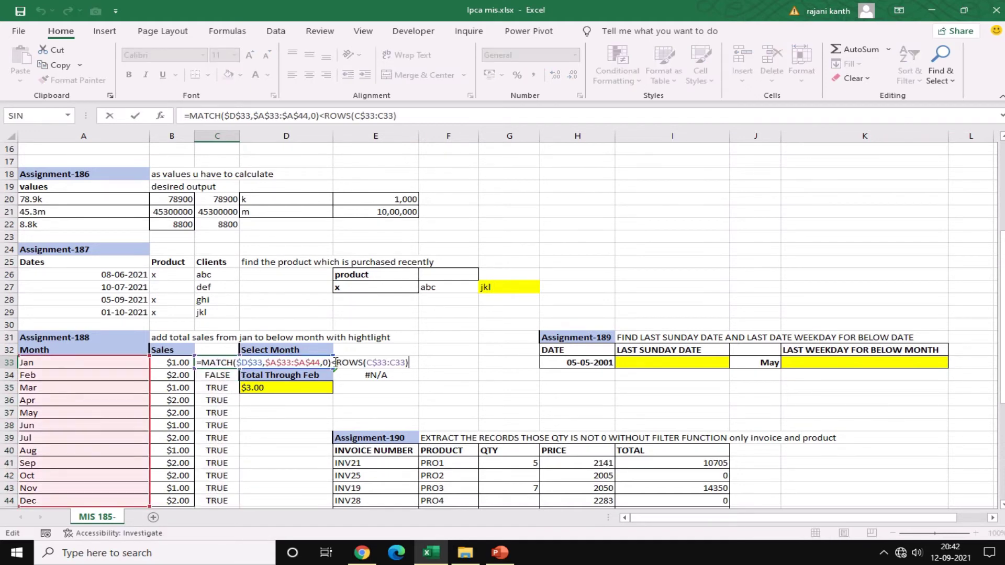
key("BackSpace")
type(">")
key("ctrl+Return")
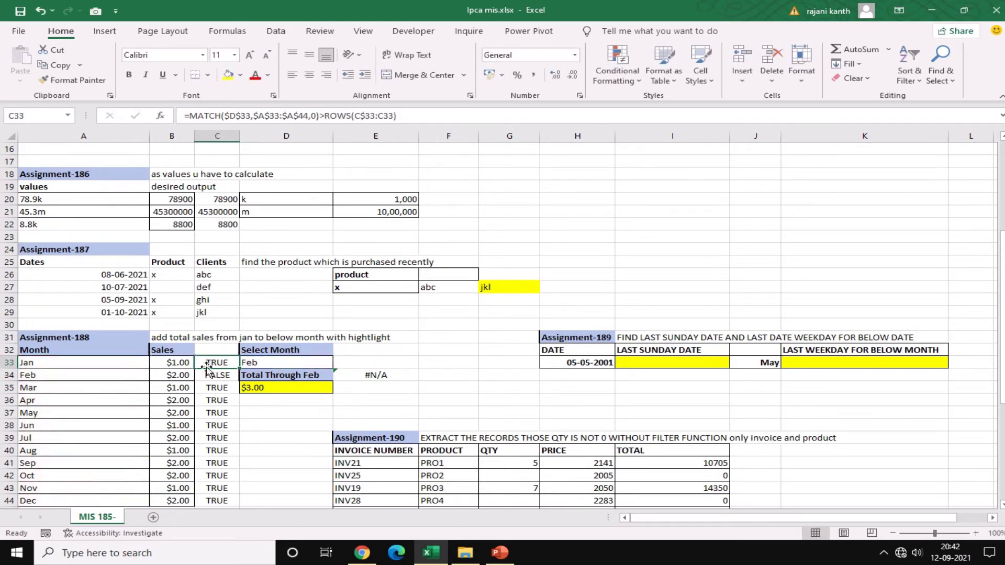
double_click(239, 368)
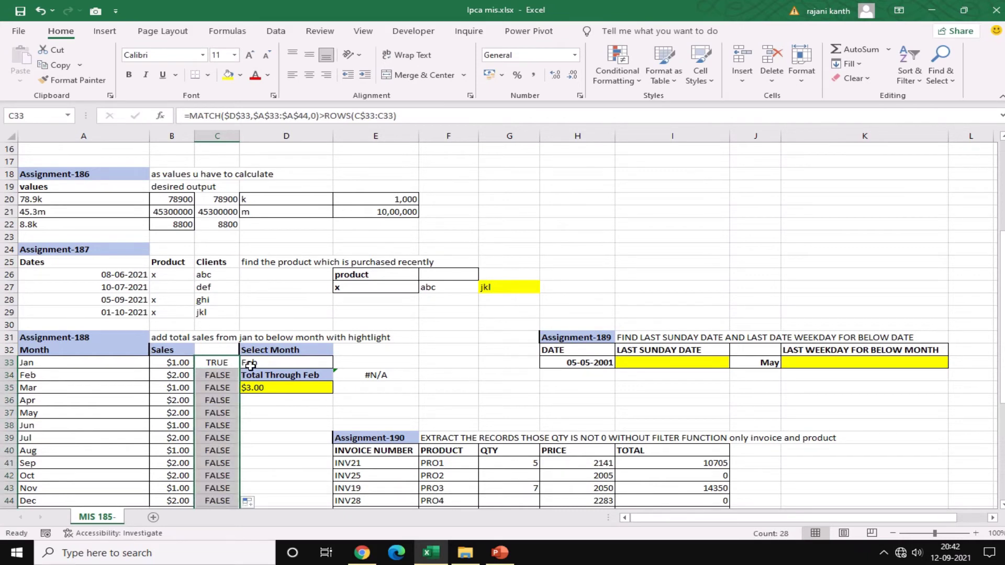
Change the comparison in C33 to >= so it reads =MATCH($D$33,$A$33:$A$44,0)>=ROWS(C$33:C33), and fill it down to C44
left_click(225, 365)
double_click(226, 364)
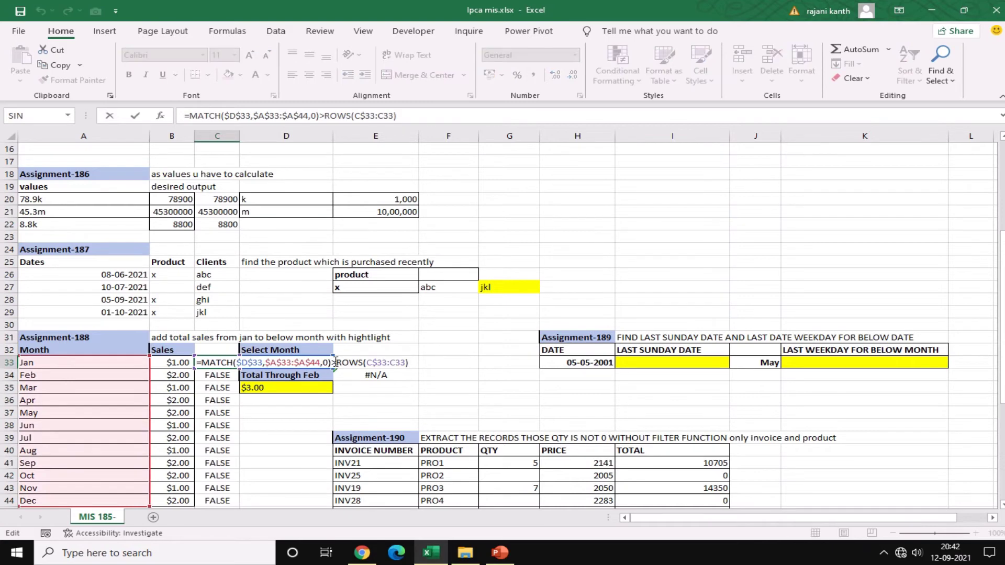
type("=")
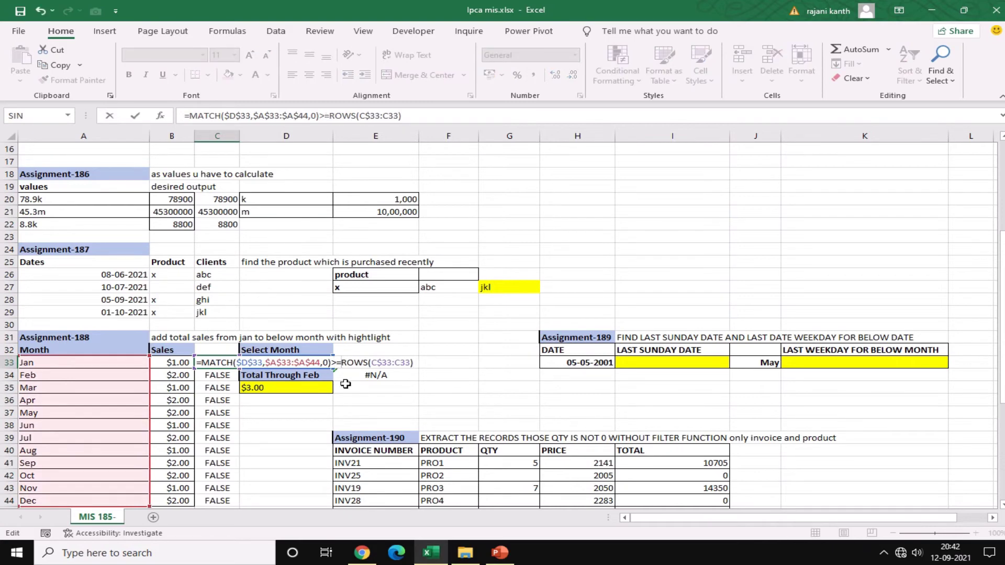
key("ctrl+Return")
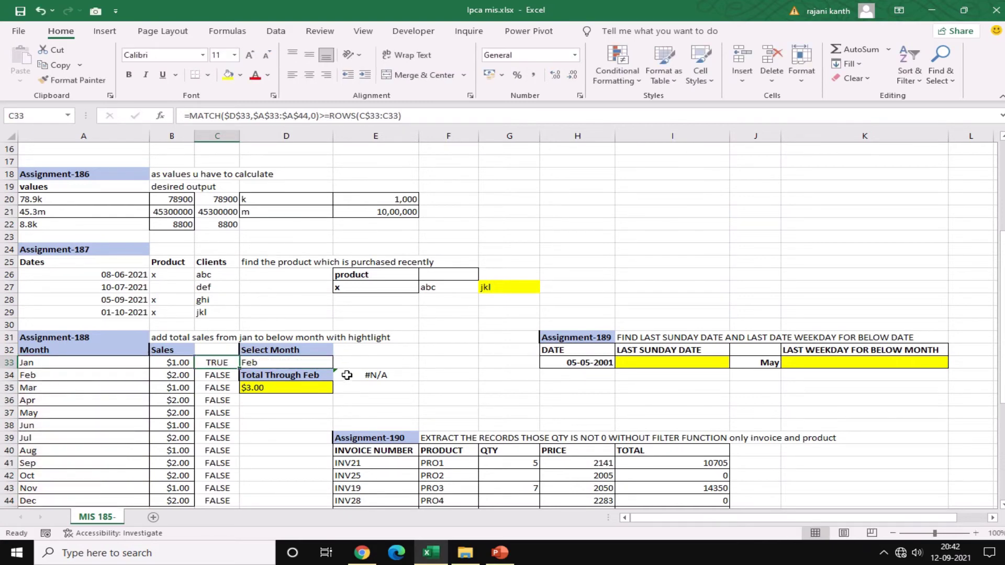
double_click(239, 369)
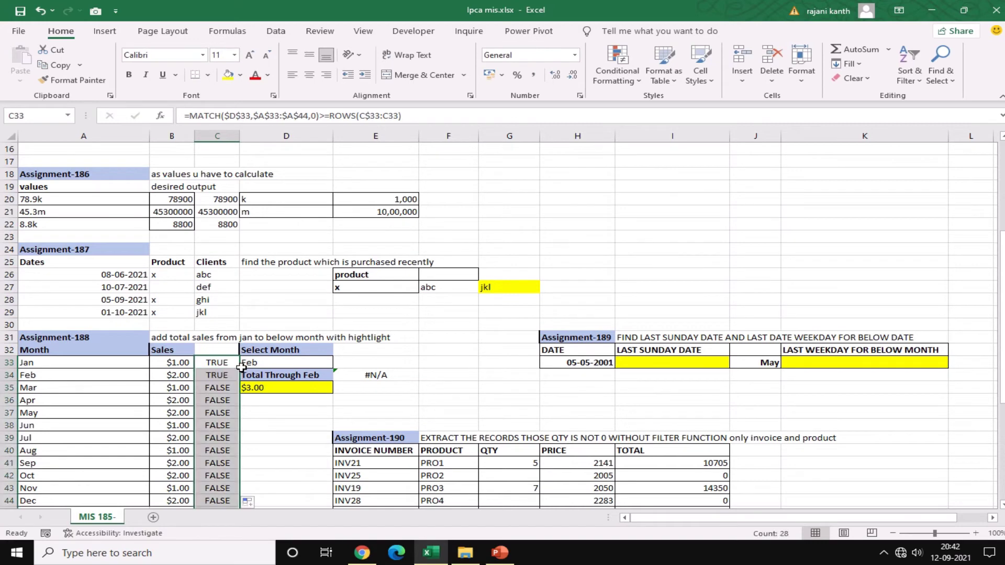
Copy the full text of the condition formula in C33
left_click(231, 361)
key("F2")
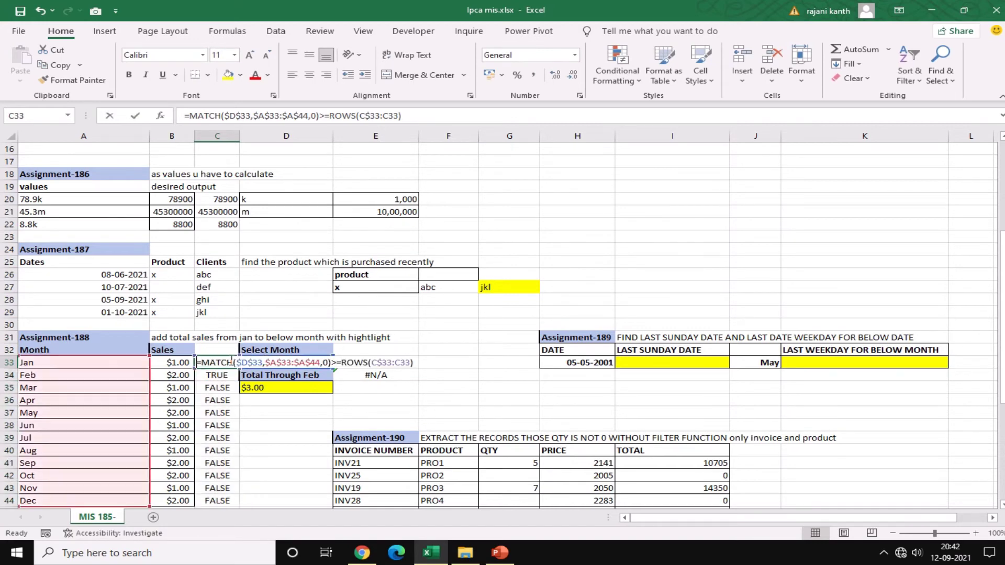
left_click_drag(411, 364, 114, 350)
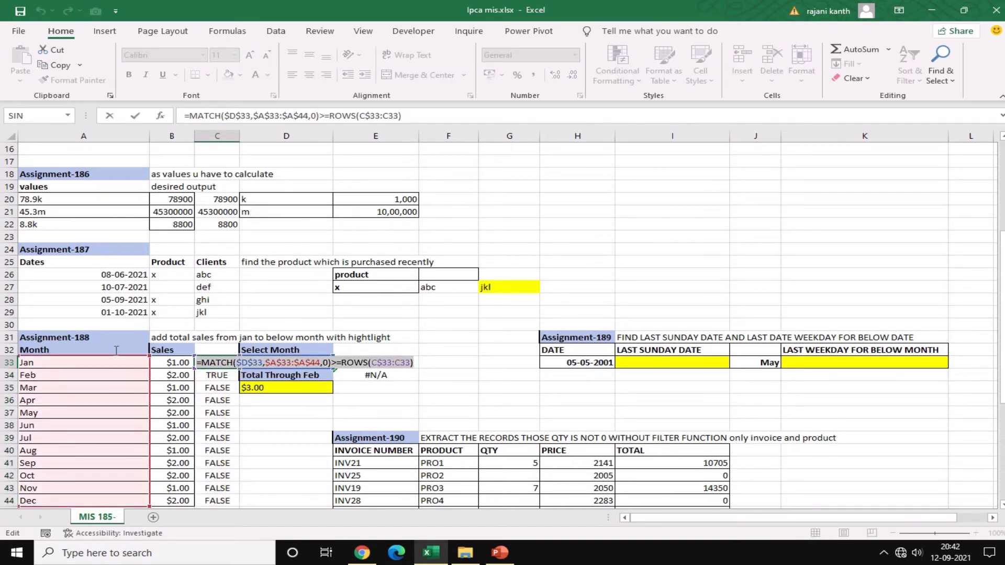
key("ctrl+c")
Start a formula-based conditional formatting rule for A33:B44 using the copied formula =MATCH($D$33,$A$33:$A$44,0)>=ROWS(C$33:C33)
left_click(110, 362)
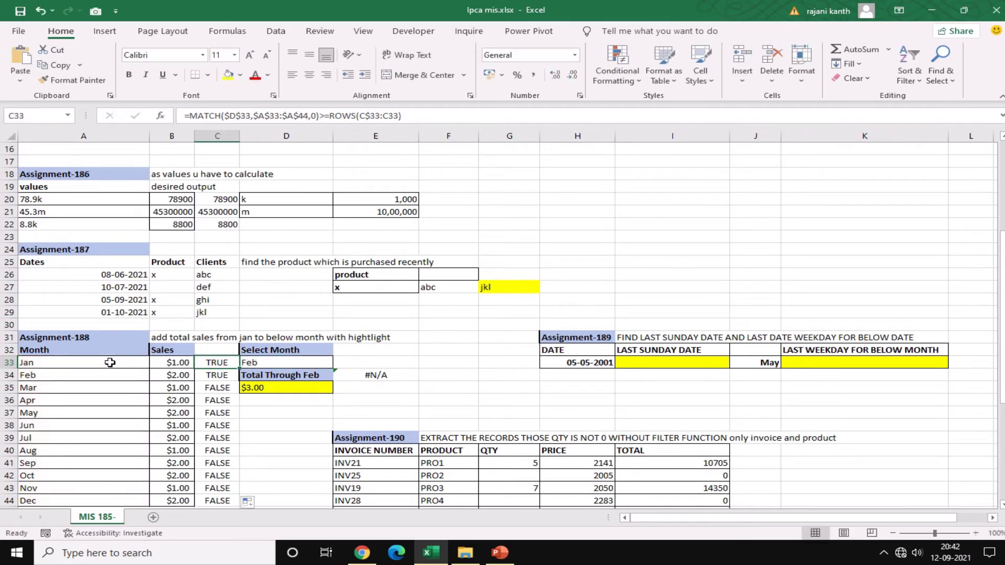
key("shift+Right")
key("ctrl+shift+Down")
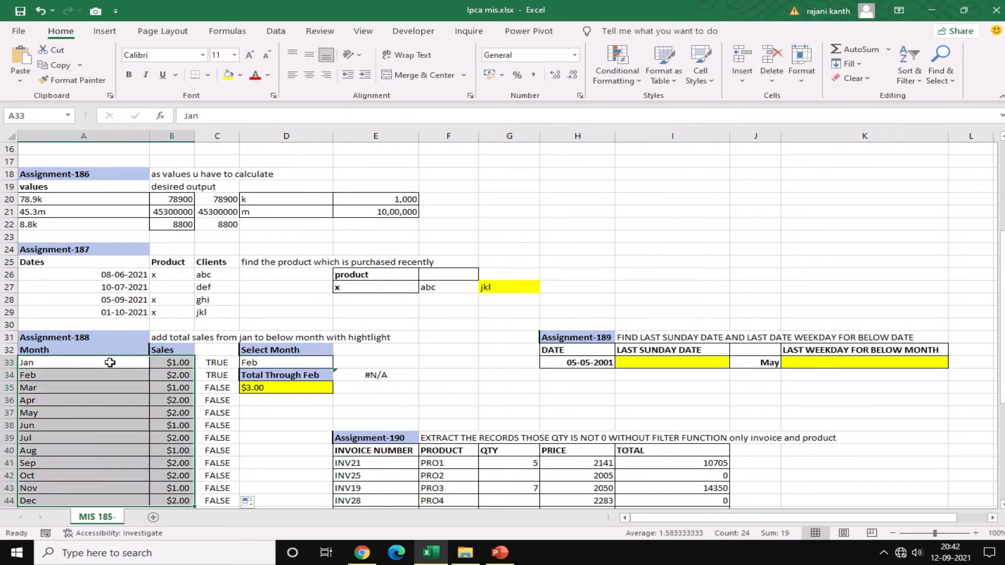
key("alt")
key("Escape")
key("l")
key("n")
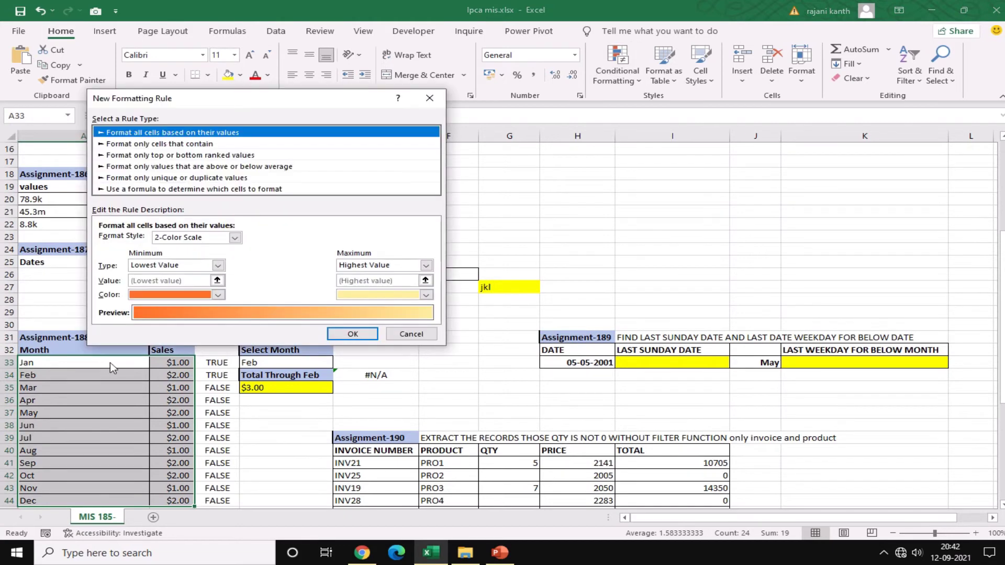
left_click(283, 191)
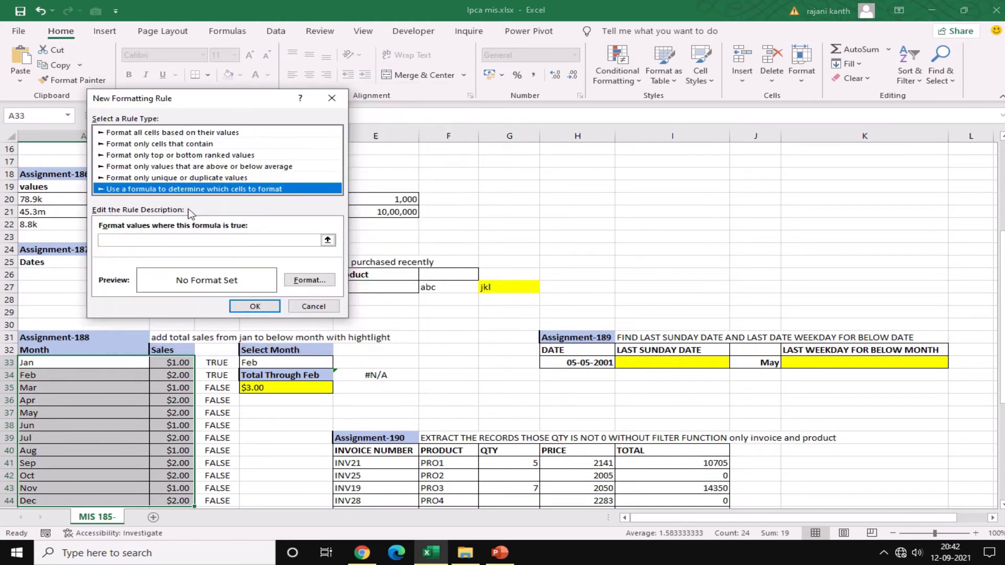
left_click(166, 240)
key("ctrl+v")
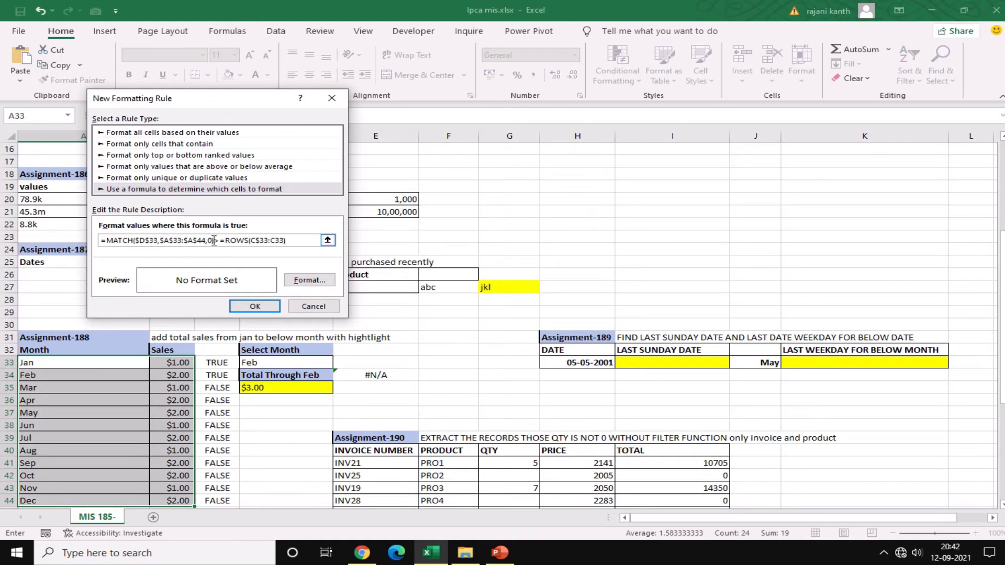
Give the new rule a light blue fill and apply it to the month and sales range
left_click(310, 281)
left_click(234, 65)
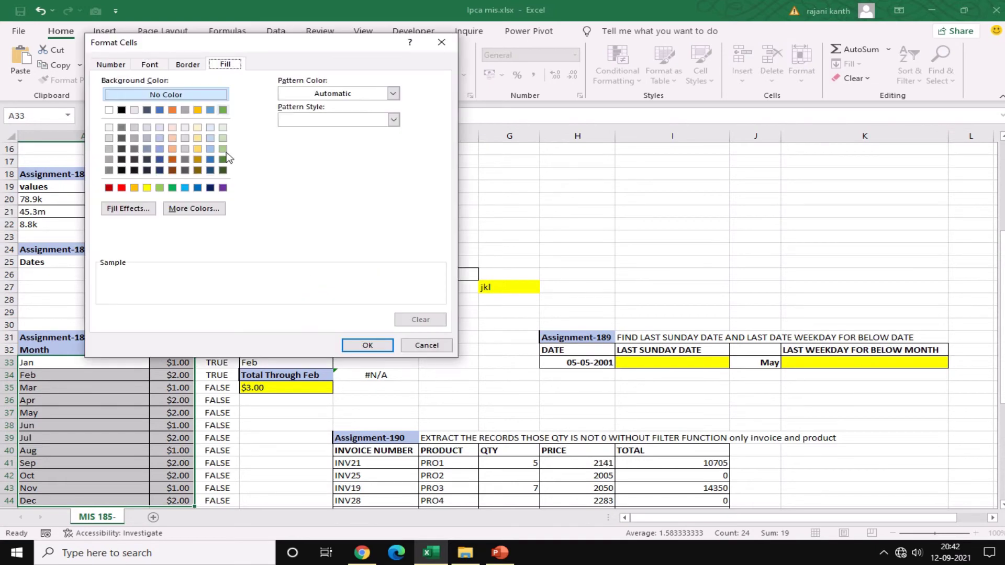
left_click(185, 188)
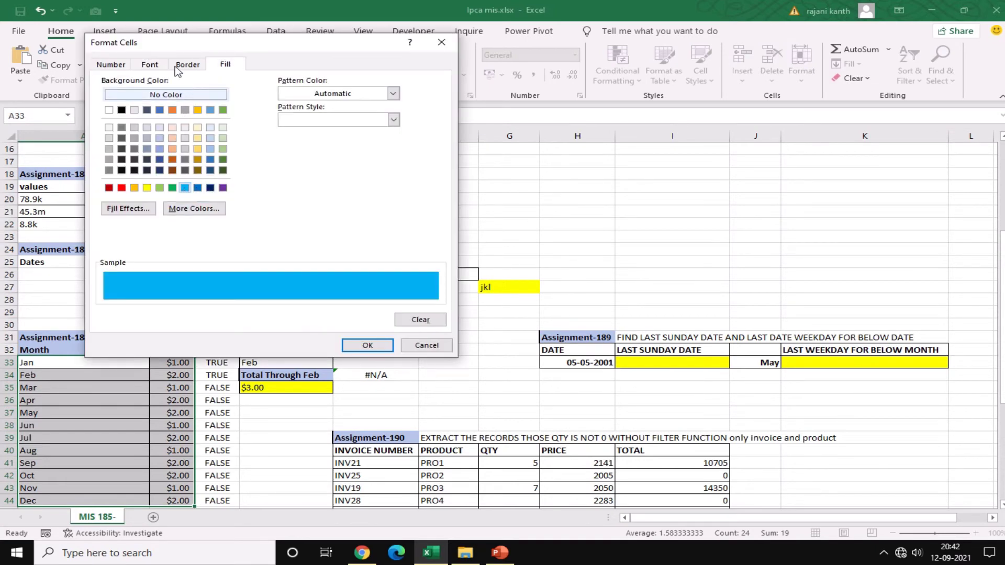
left_click(152, 64)
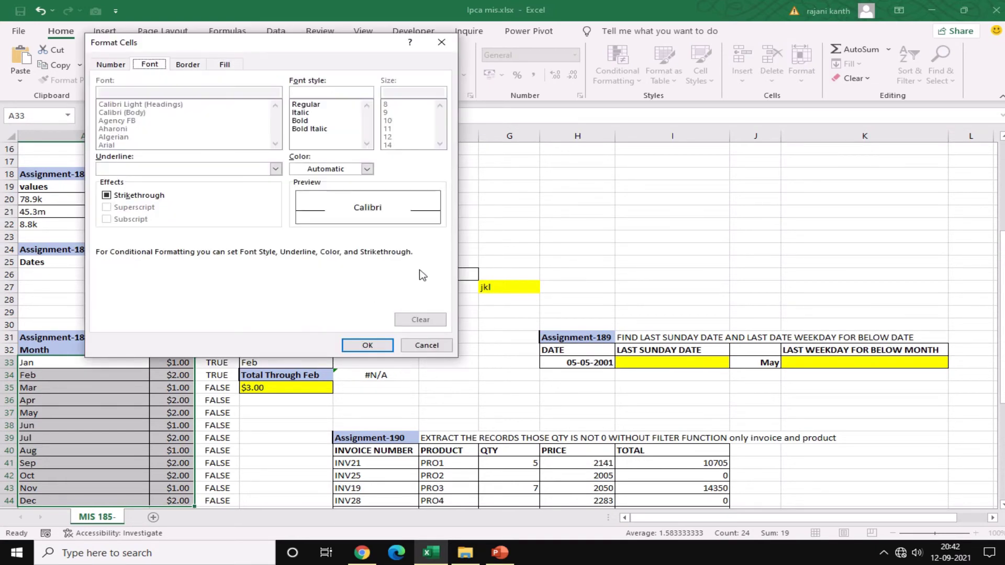
left_click(366, 345)
left_click(261, 305)
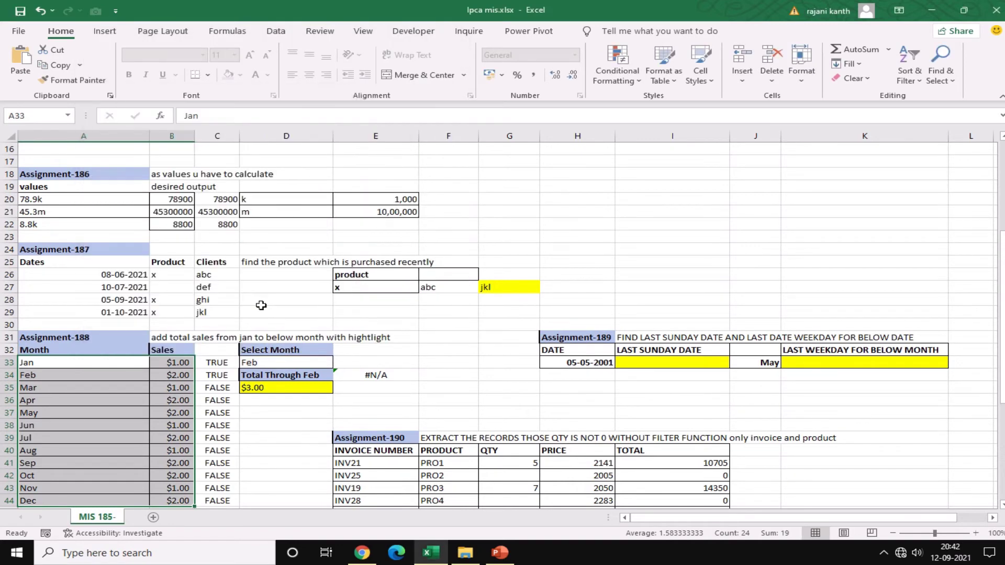
Test the highlighting by choosing Sep as the selected month in D33
left_click(274, 362)
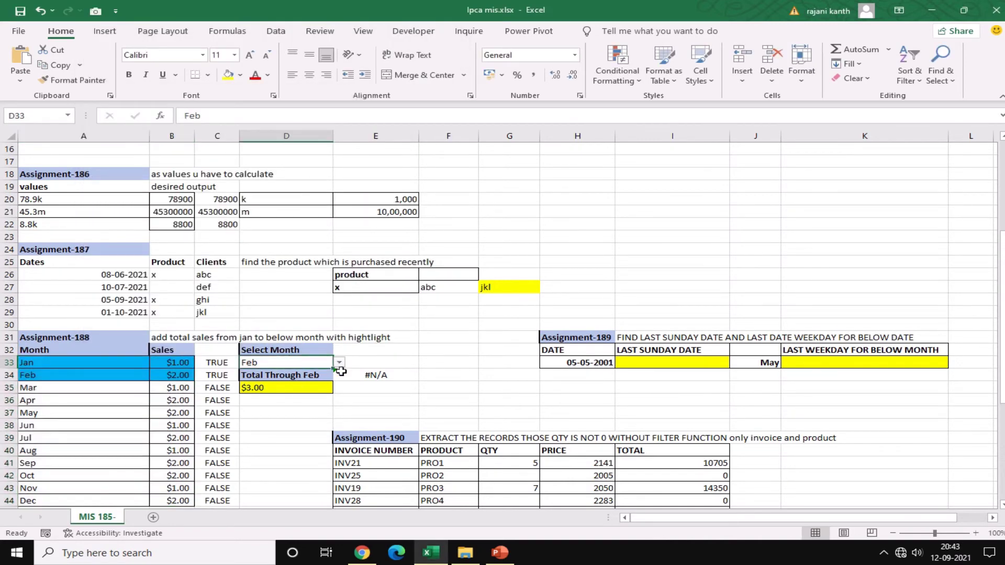
left_click(339, 362)
key("Escape")
left_click(340, 362)
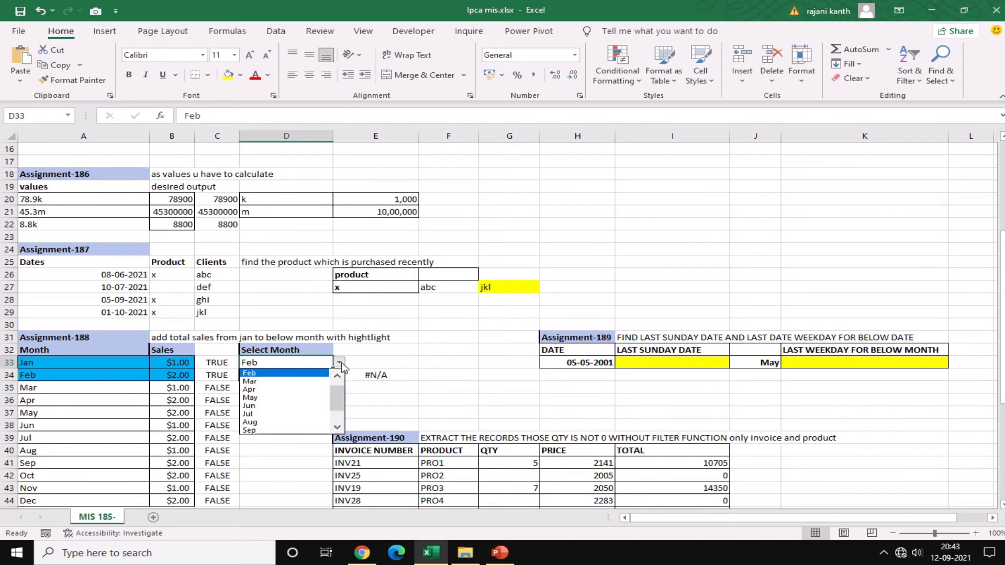
left_click(266, 429)
left_click(266, 426)
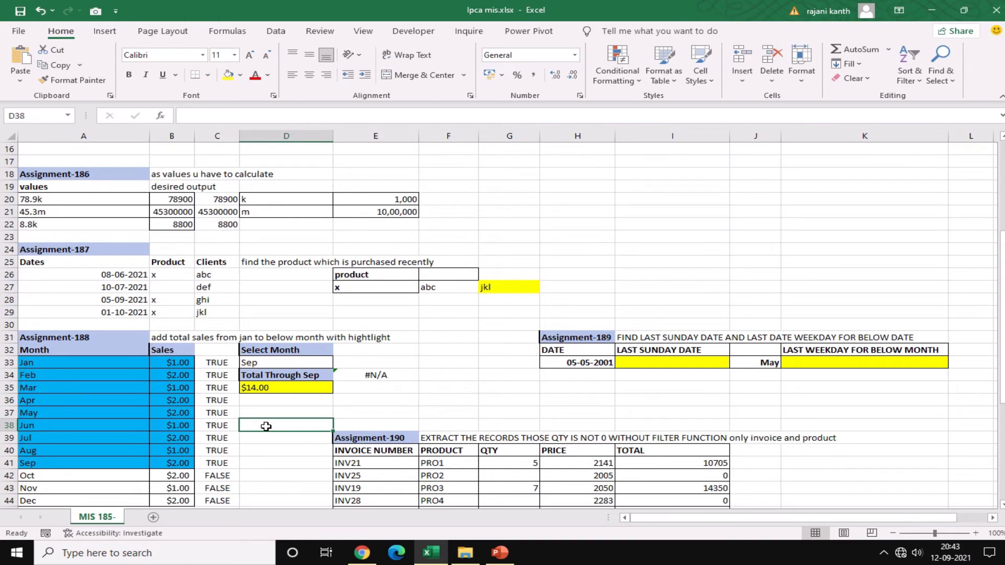
Enter =EOMONTH(J33,0) in K33 under LAST WEEKDAY FOR BELOW MONTH, previewing its value before confirming
left_click(679, 365)
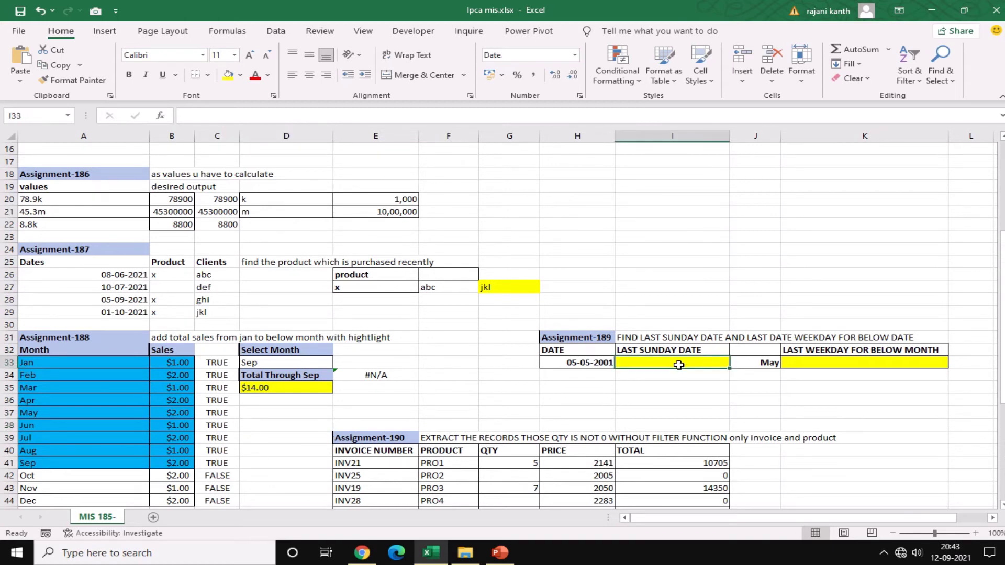
key("Right")
key("Right")
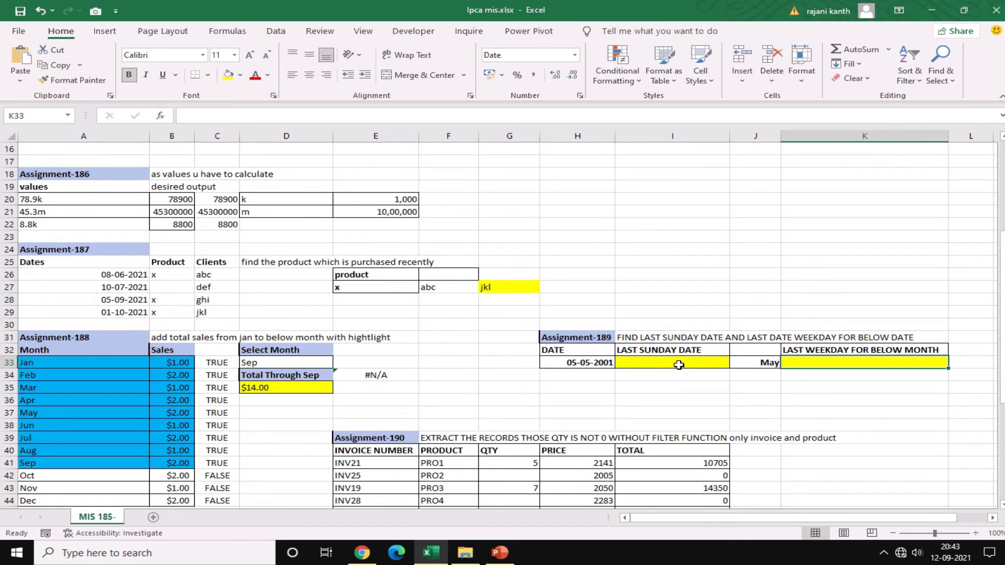
type("=EO")
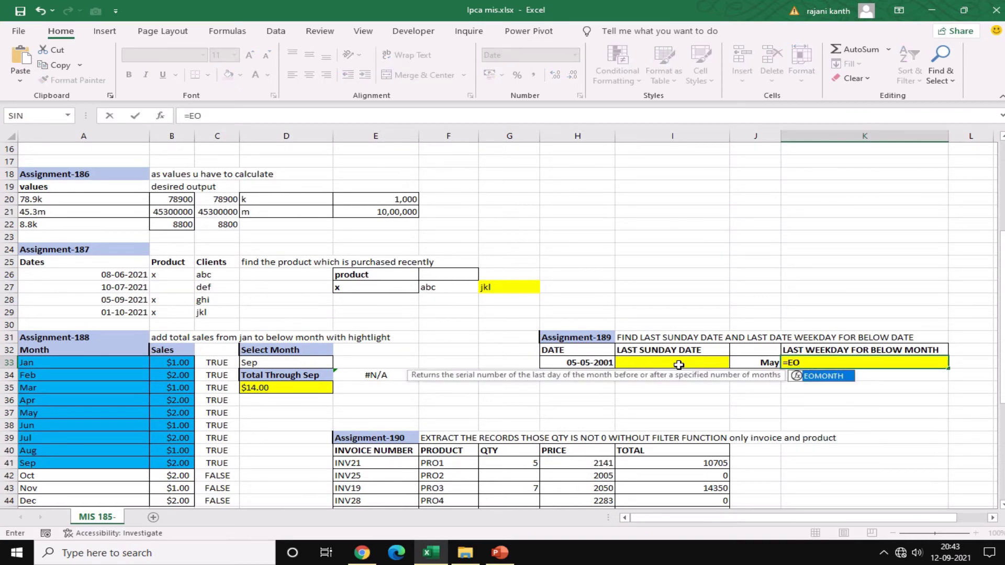
key("Tab")
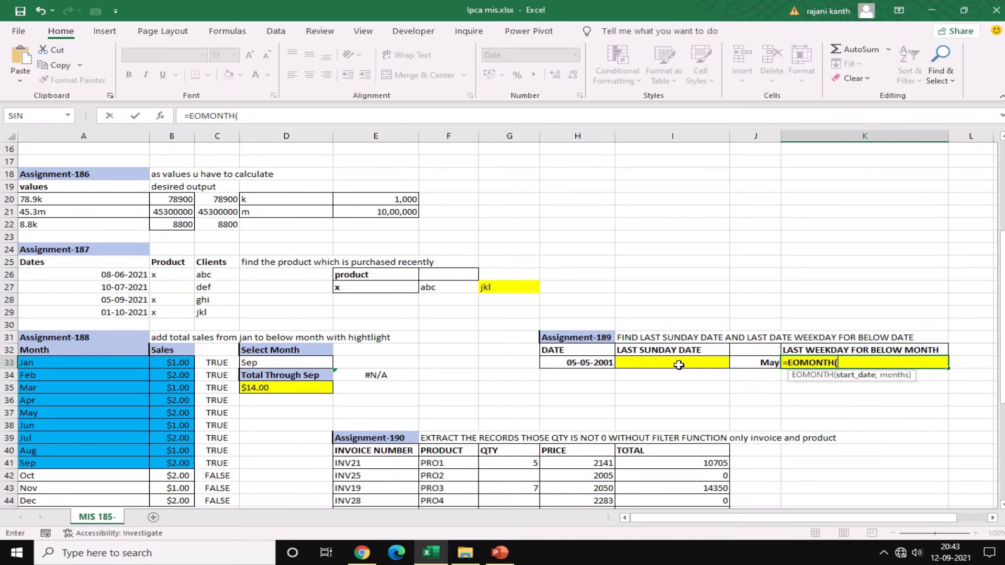
key("Left")
type(",0)")
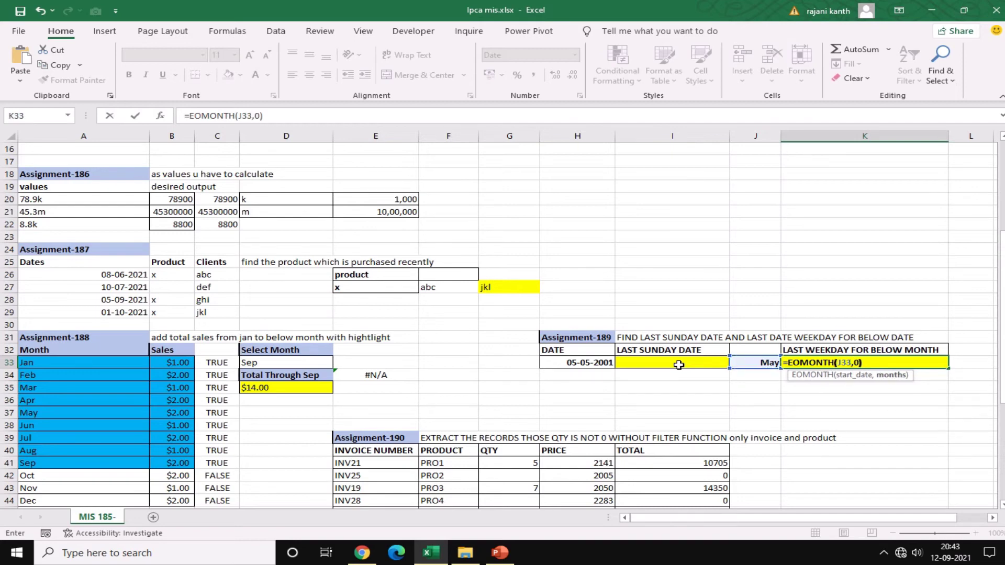
key("F9")
key("ctrl+z")
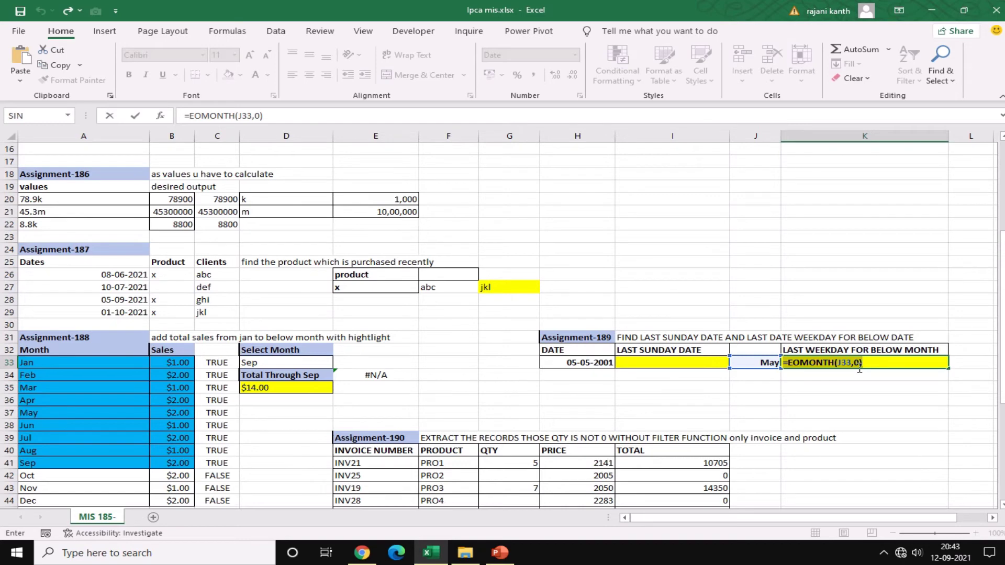
key("ctrl+Return")
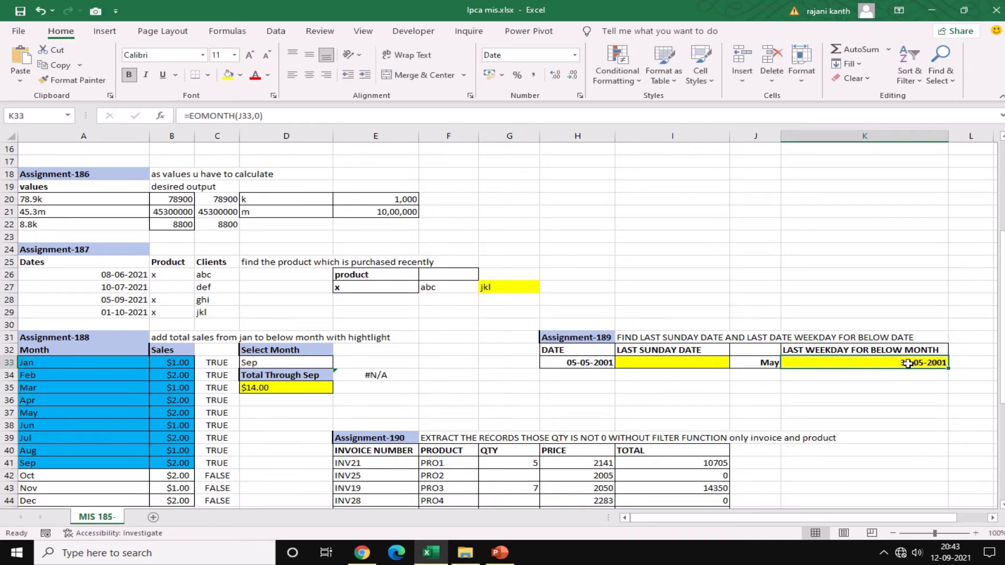
Wrap the K33 formula in TEXT to return the weekday name, as =TEXT(EOMONTH(J33,0),"DDD")
double_click(908, 363)
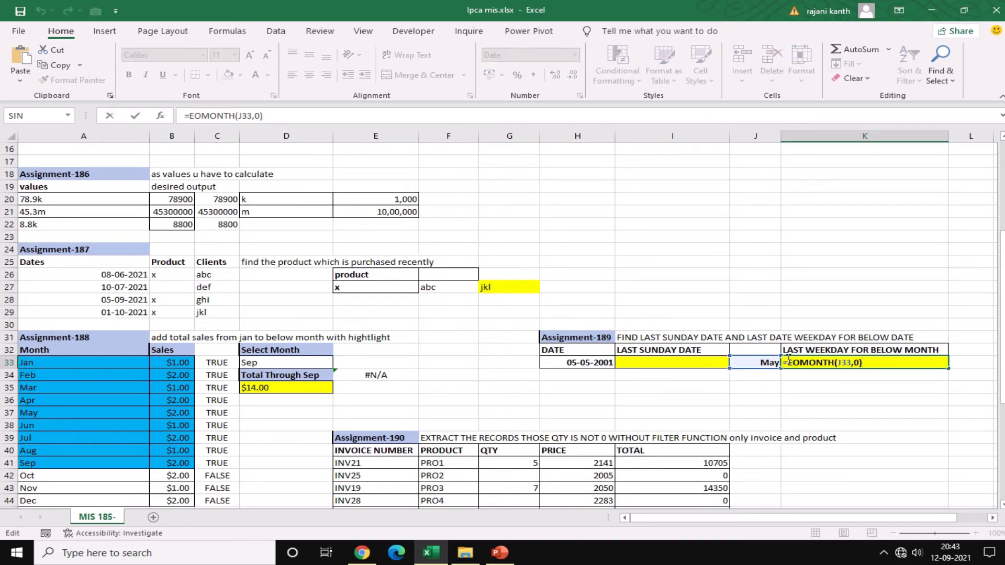
type("TEXT")
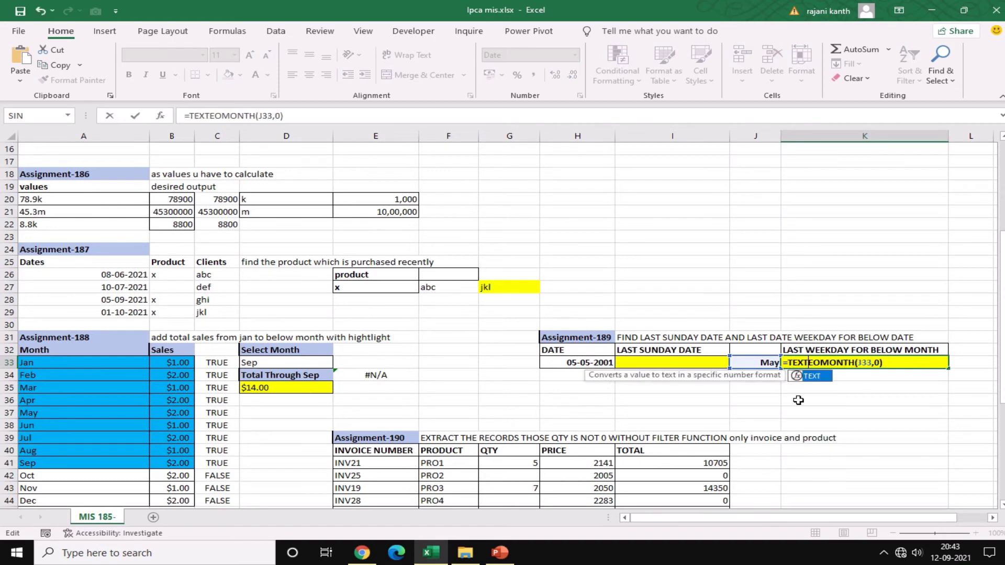
type("(")
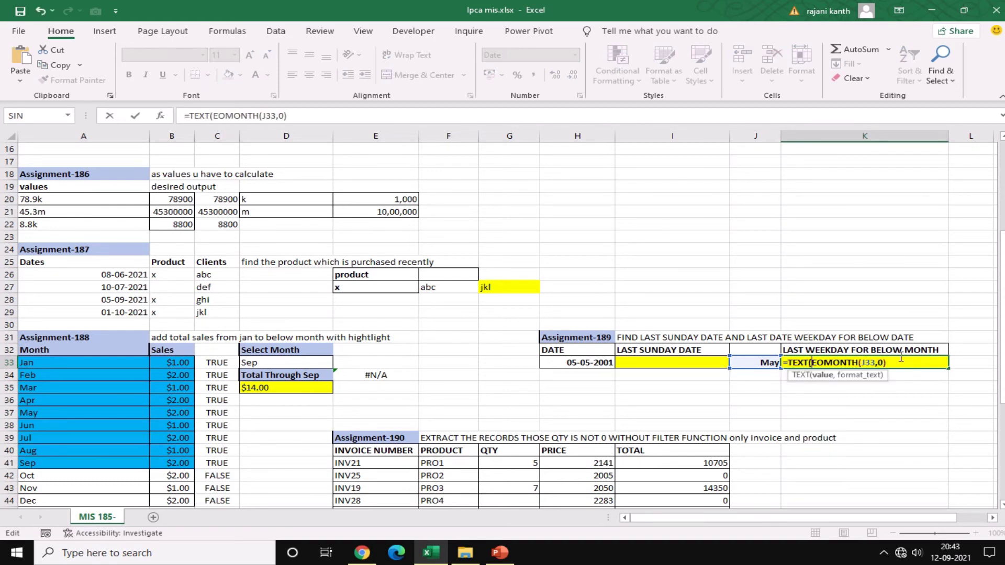
type(",\"DDD\")")
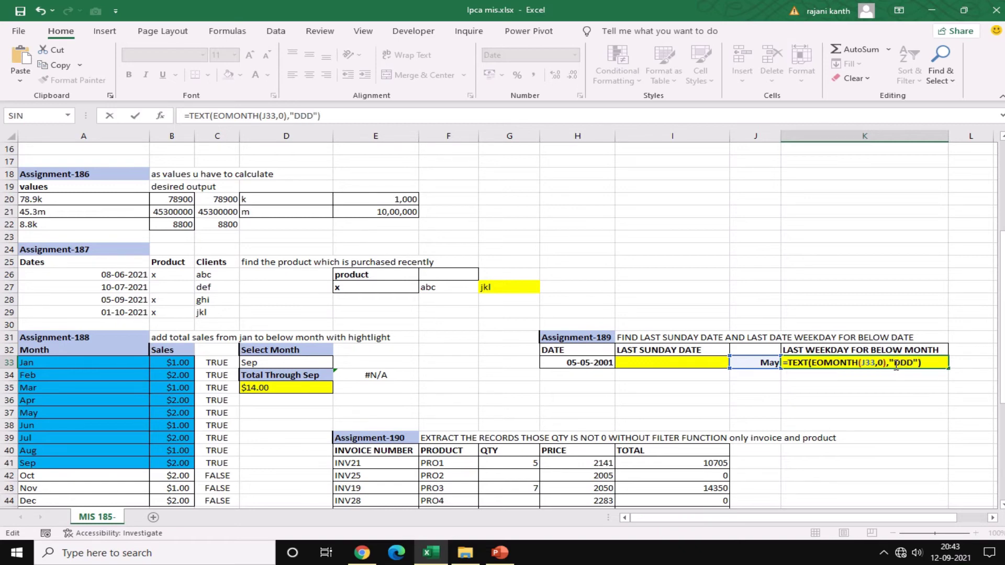
key("Return")
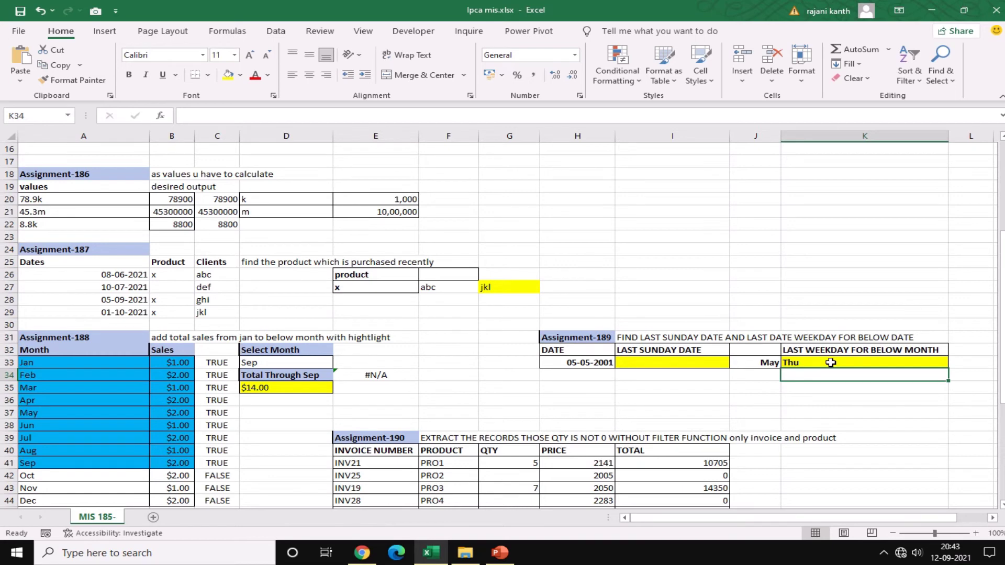
Start a formula in I33 under LAST SUNDAY DATE with =ROW(INDIRECT(EOMONTH(H33,-1)+1 for the first day of the month
left_click(672, 362)
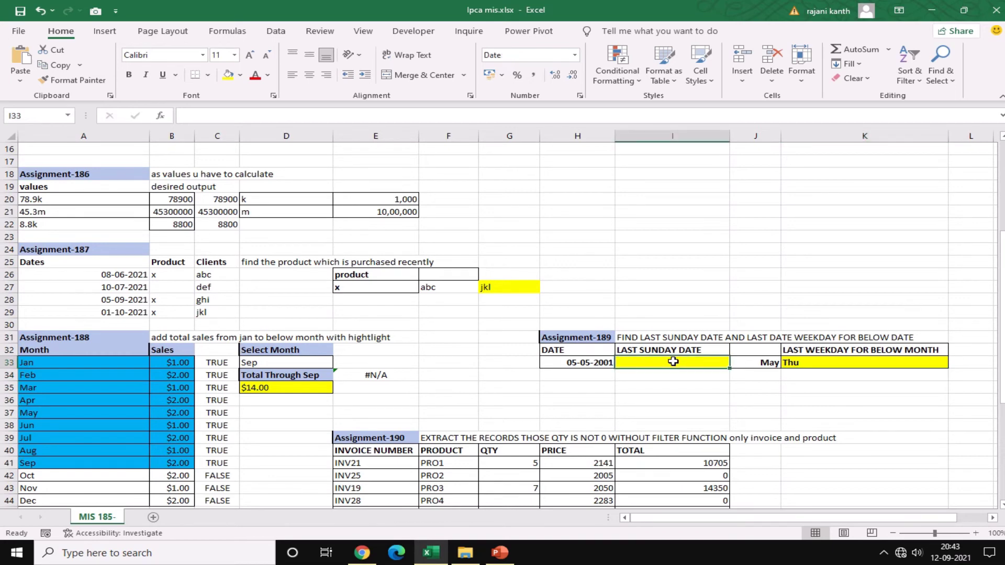
type("=")
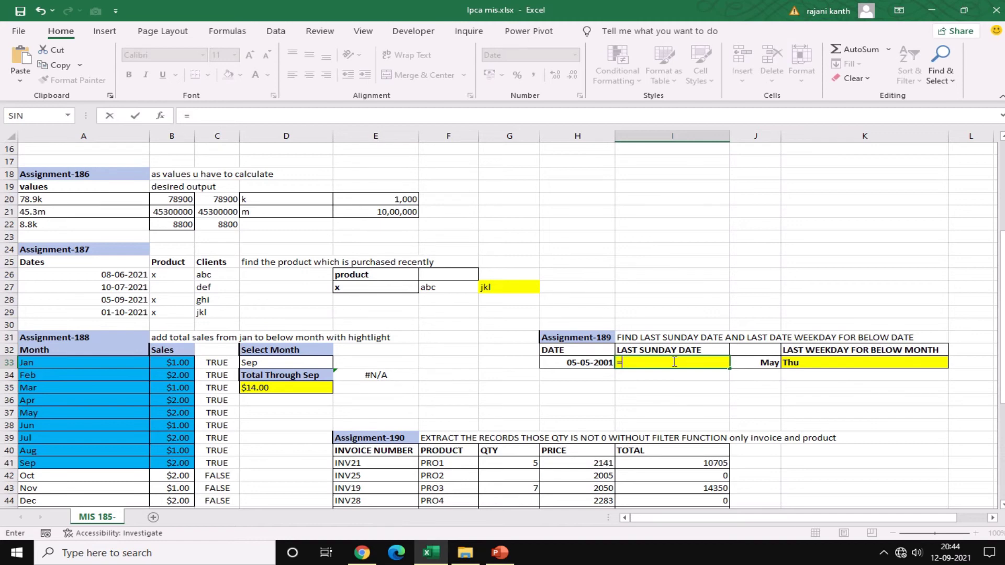
type("ROW(IN")
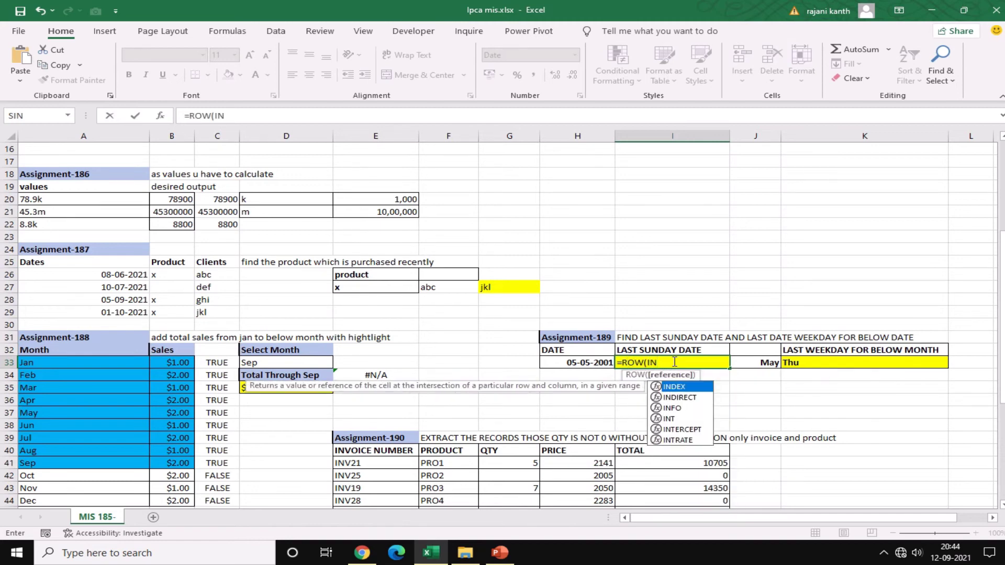
key("Down")
key("Tab")
key("Left")
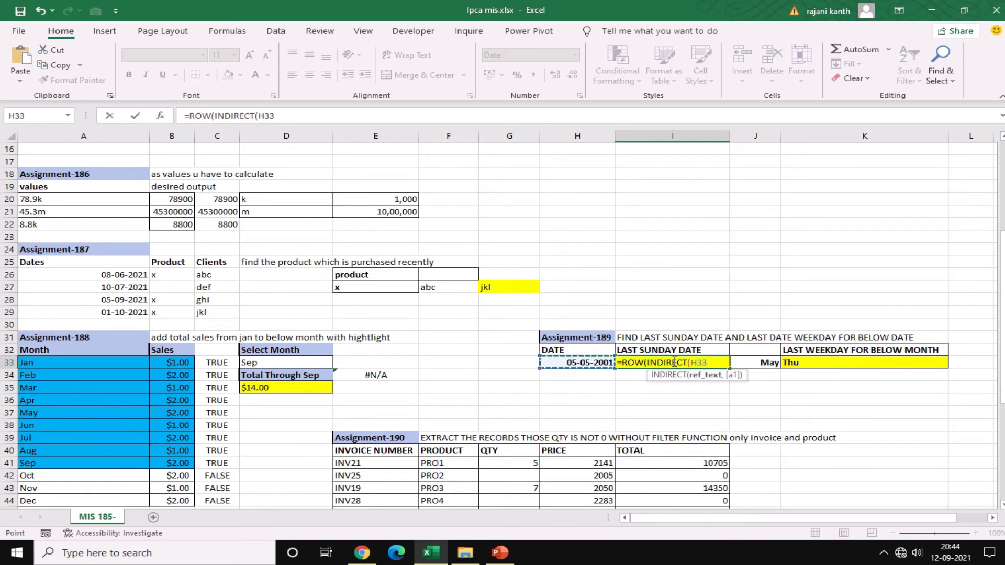
key("BackSpace")
key("BackSpace")
key("BackSpace")
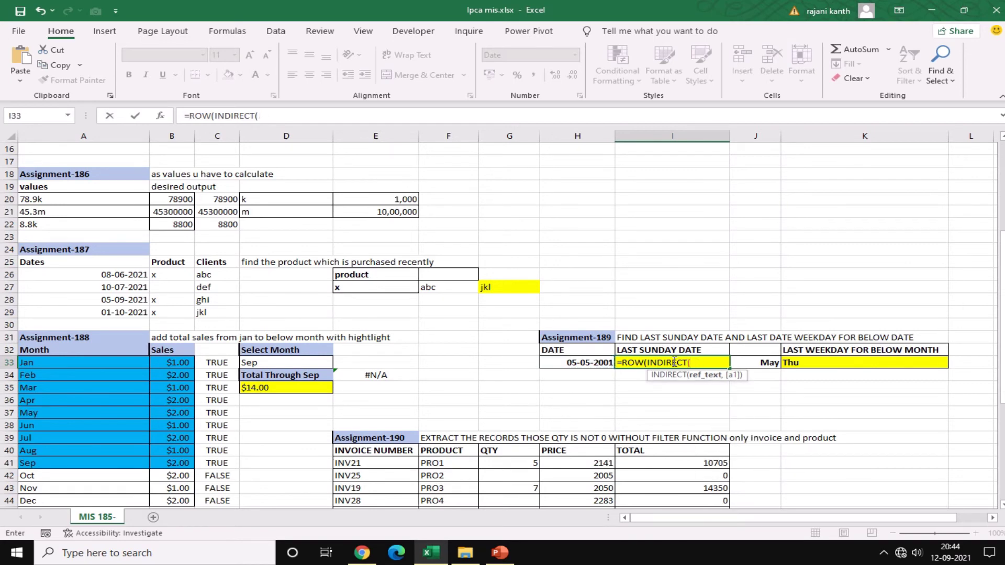
type("EO")
key("Tab")
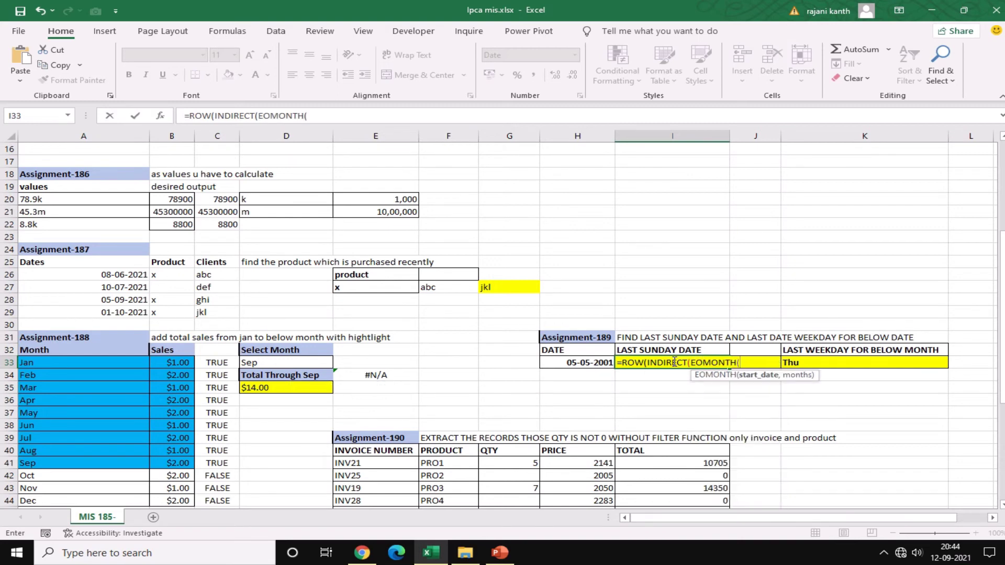
key("Left")
type(",")
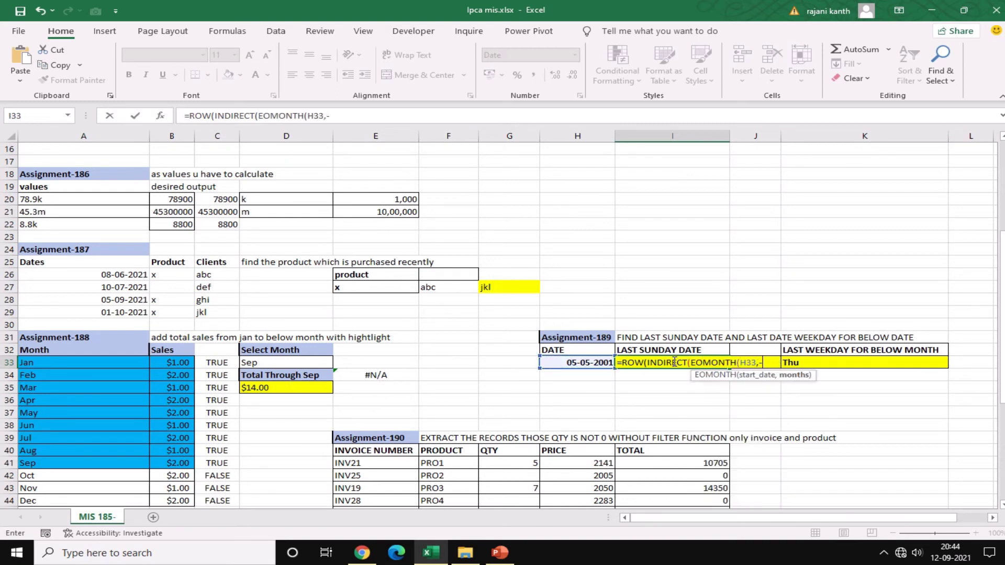
type("-1")
type("+1")
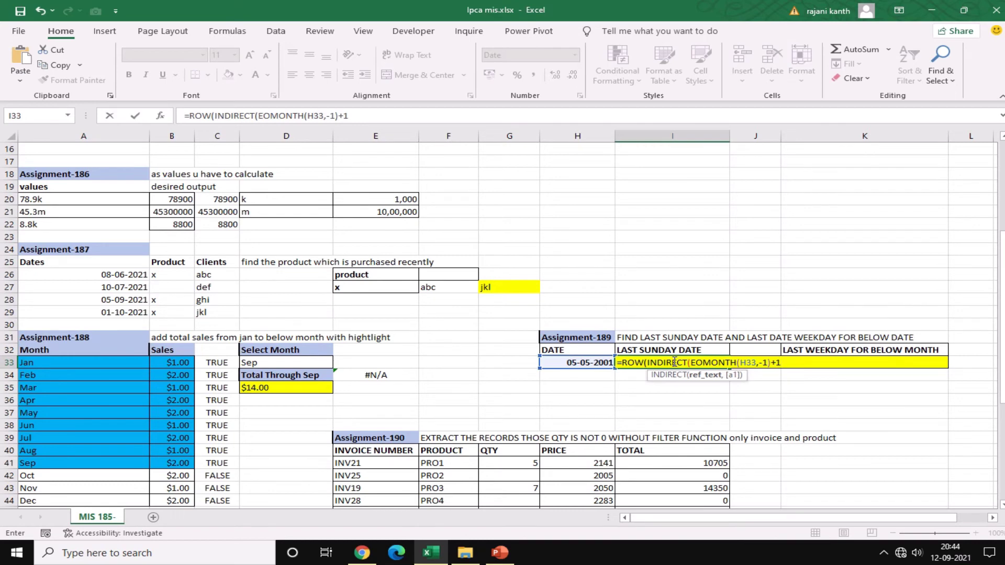
Complete the I33 formula as =ROW(INDIRECT(EOMONTH(H33,-1)+1&":"&EOMONTH(H33,0))), previewing its evaluated array and restoring the formula
type("&\":\"&EO")
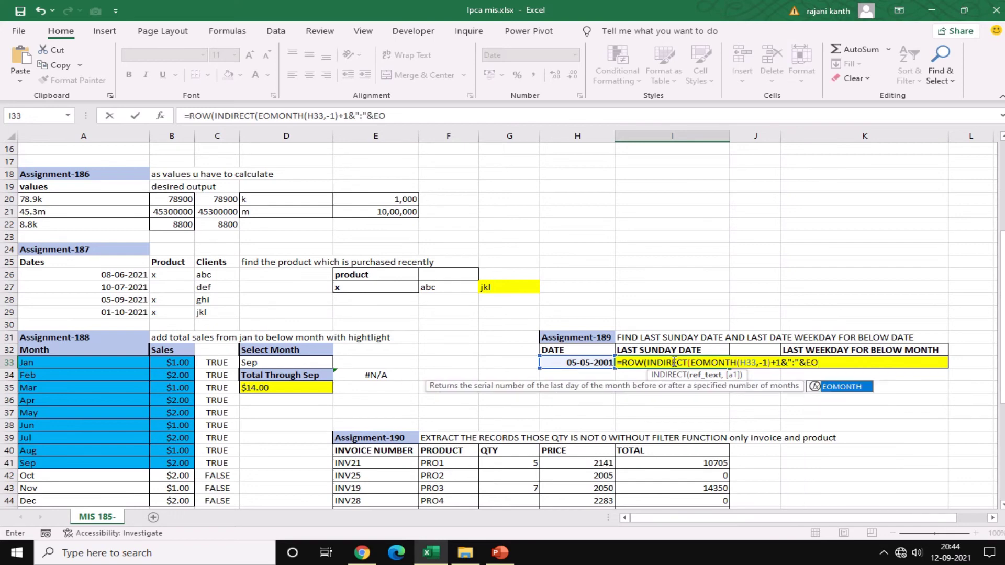
key("Tab")
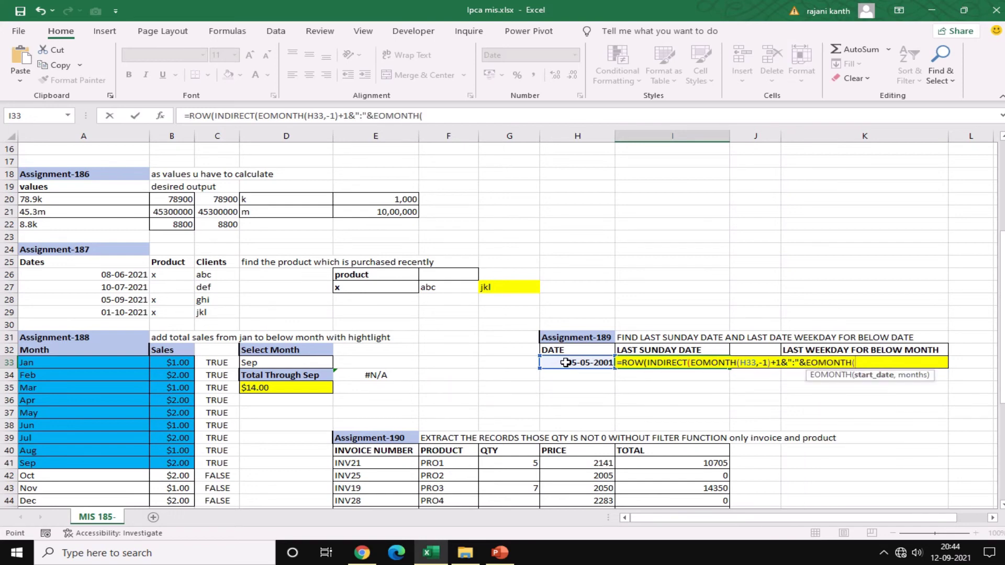
left_click(565, 363)
type(",")
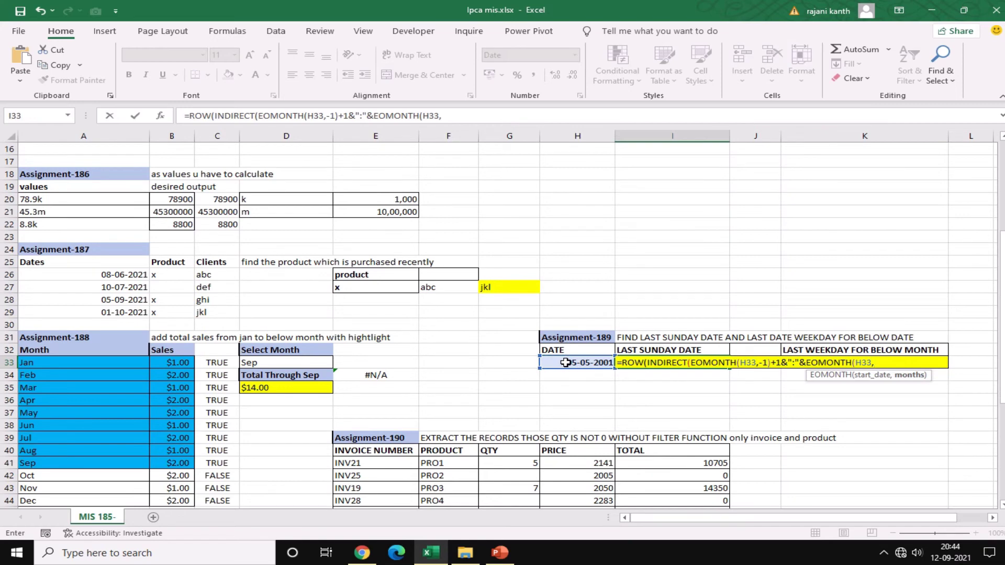
type("0))")
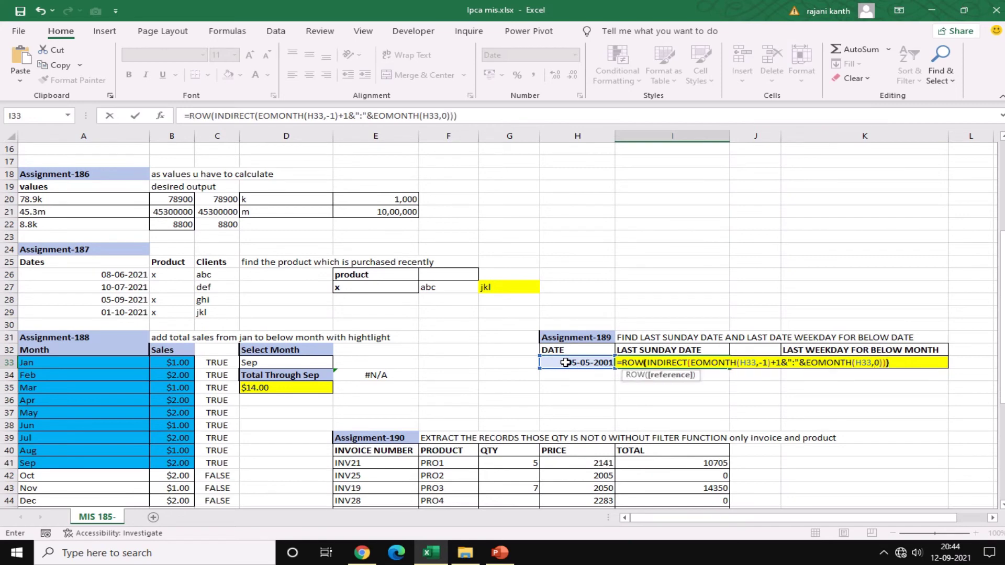
key("F9")
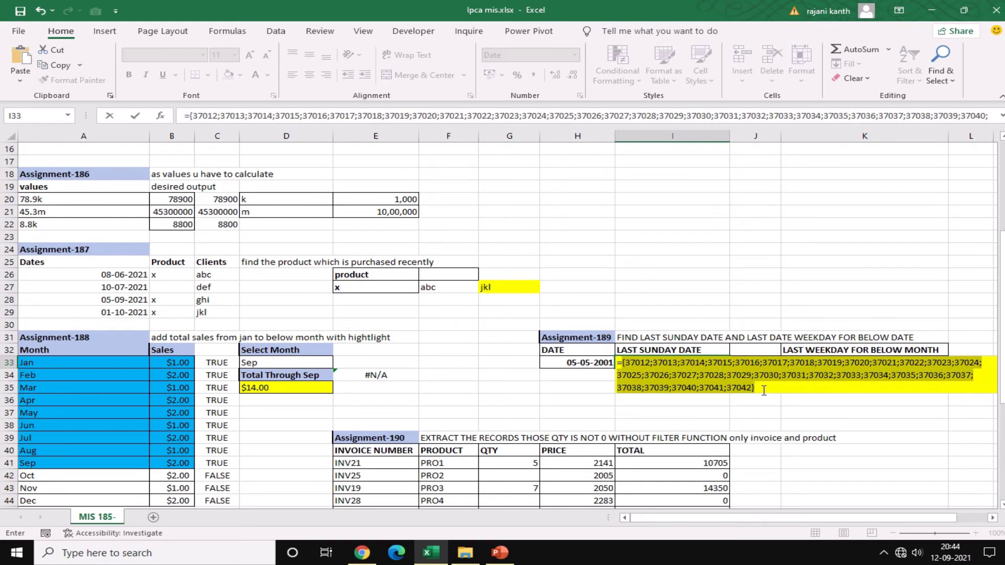
key("ctrl+z")
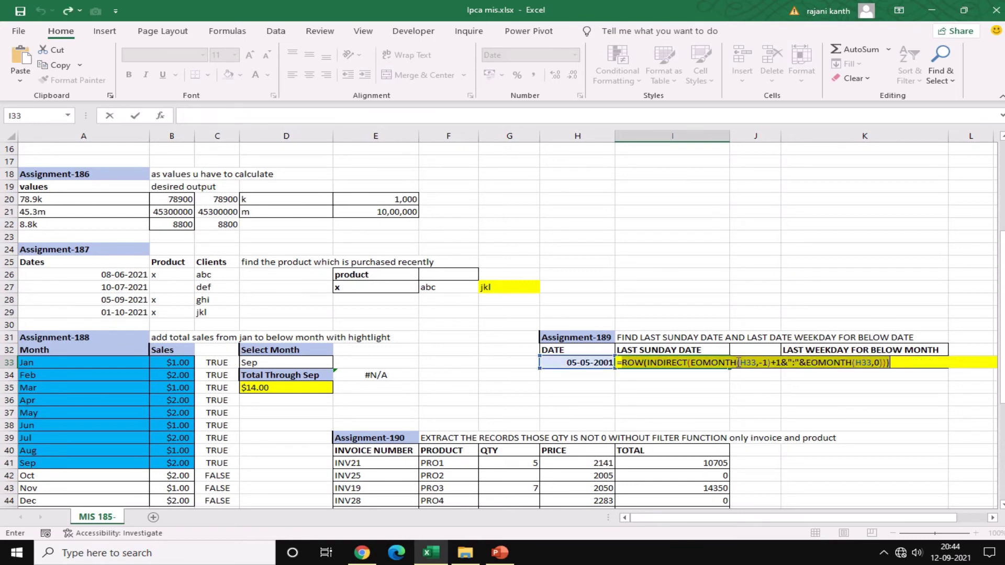
Wrap the I33 expression in TEXT with format "DDD" and compare it with "SUN", previewing the evaluated array and restoring the formula
left_click(624, 363)
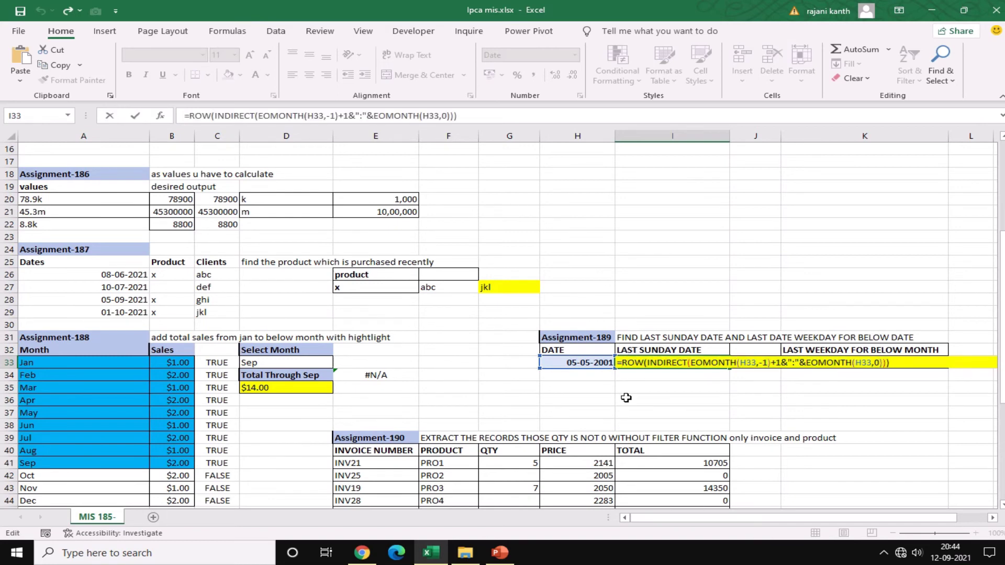
type("TEXT(")
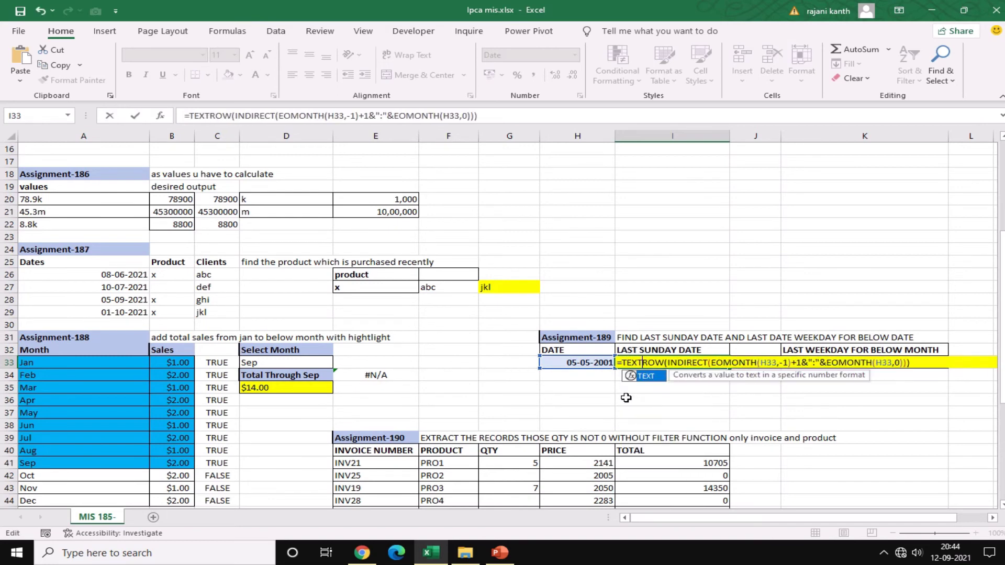
left_click(921, 365)
type(",\"DDD\"")
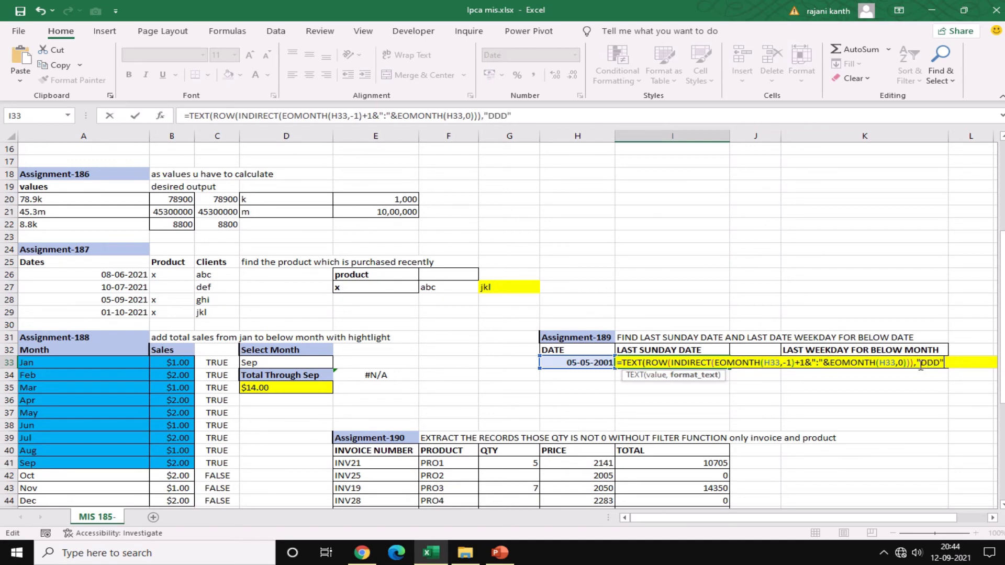
type(")=")
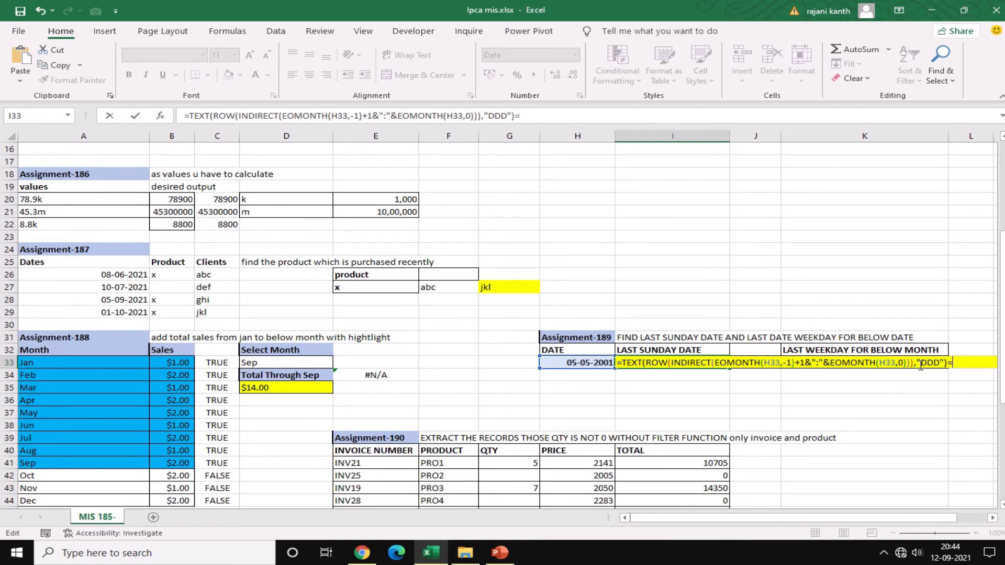
type("\"SUN\"")
key("F9")
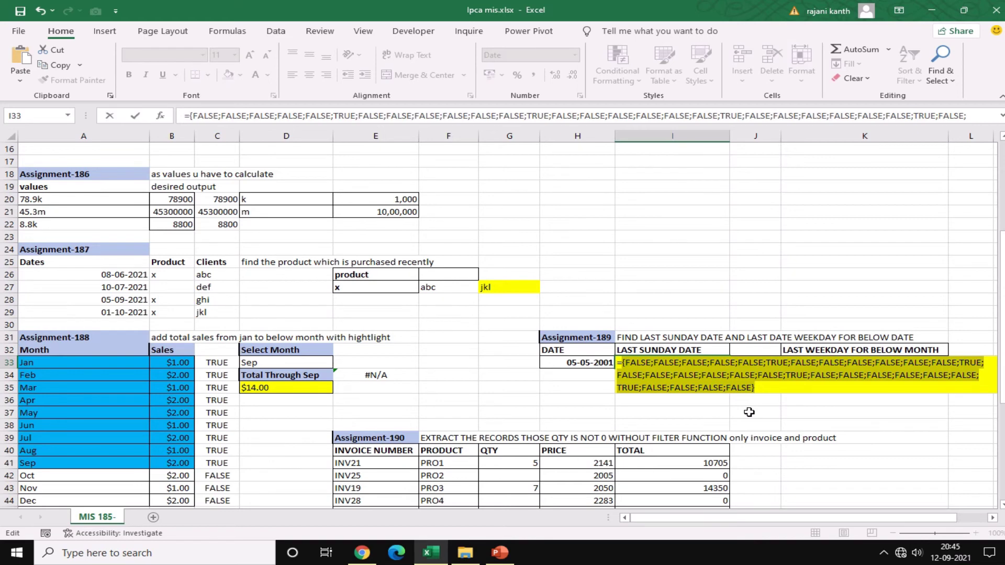
key("ctrl+z")
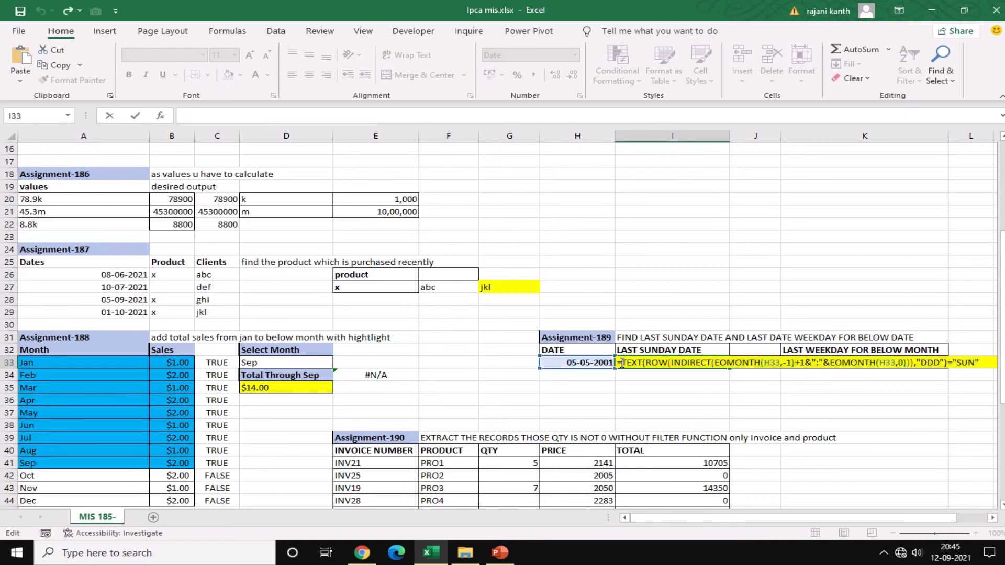
Divide 1 by the bracketed Sunday test in I33 and copy the formula's whole ROW(INDIRECT(...)) expression
type("1/(")
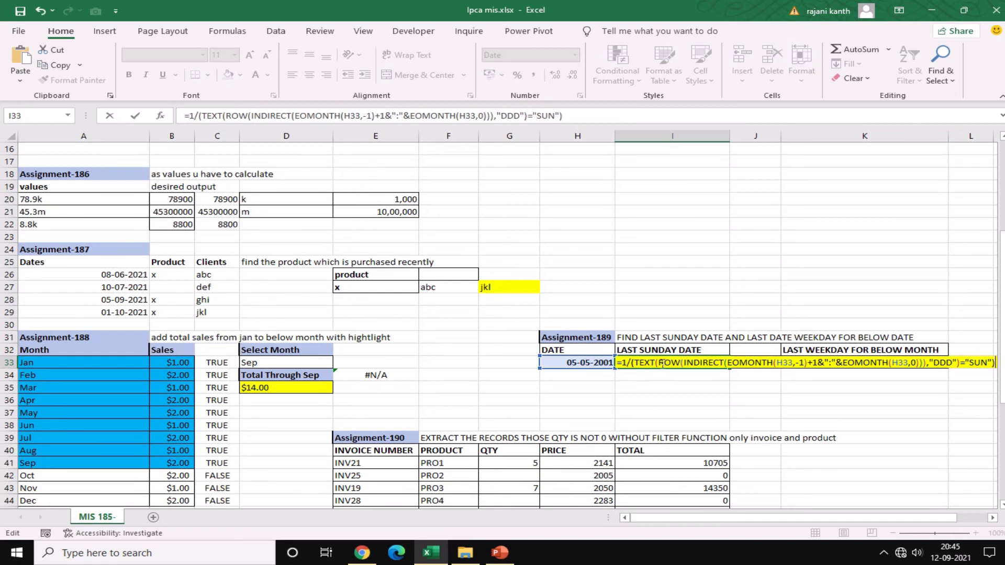
left_click(660, 362)
left_click(669, 376)
key("ctrl+c")
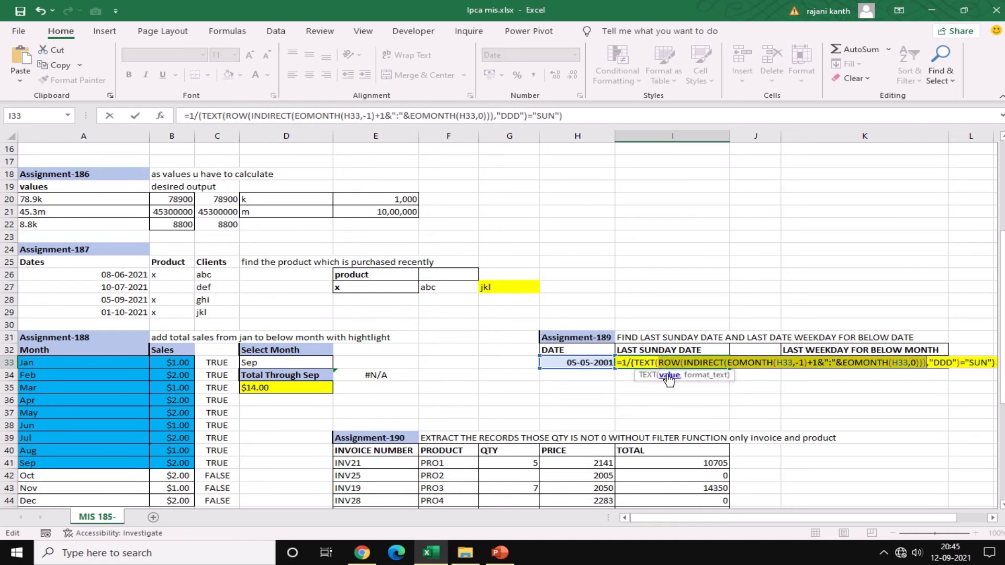
Wrap the I33 formula in LOOKUP with lookup value 2^15 and the copied ROW expression as result vector, and confirm it
left_click(619, 363)
type("LOOKUP")
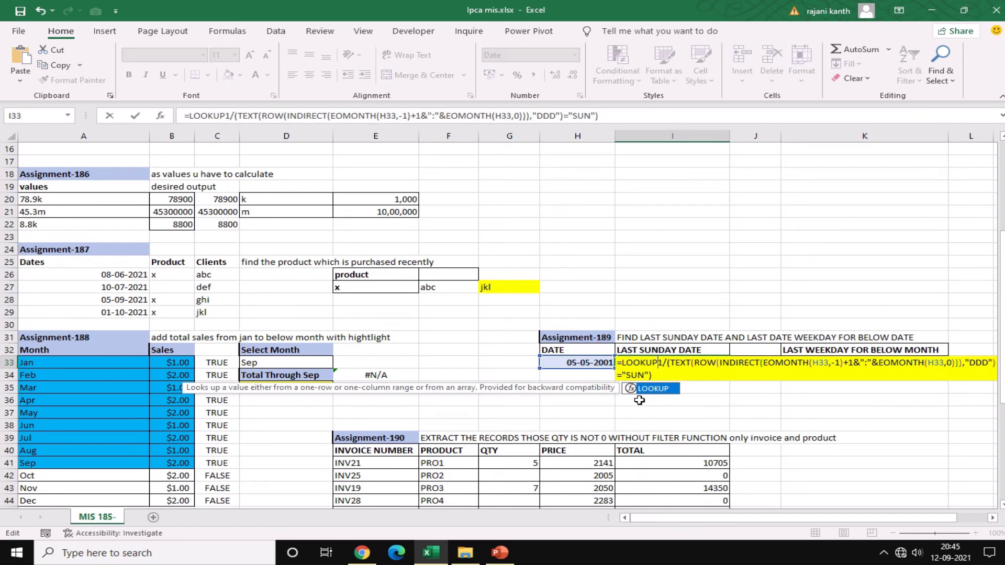
type("(")
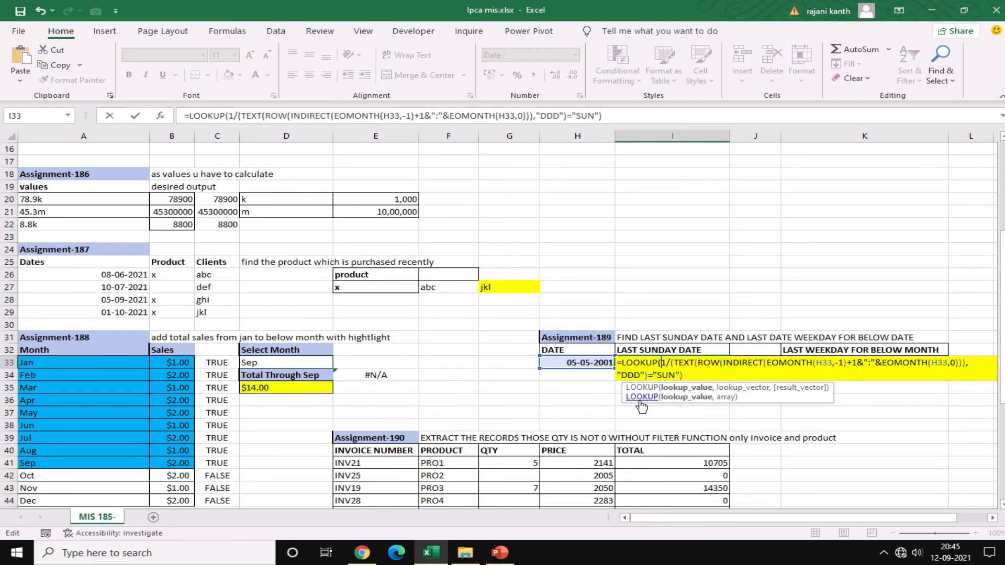
type("2^")
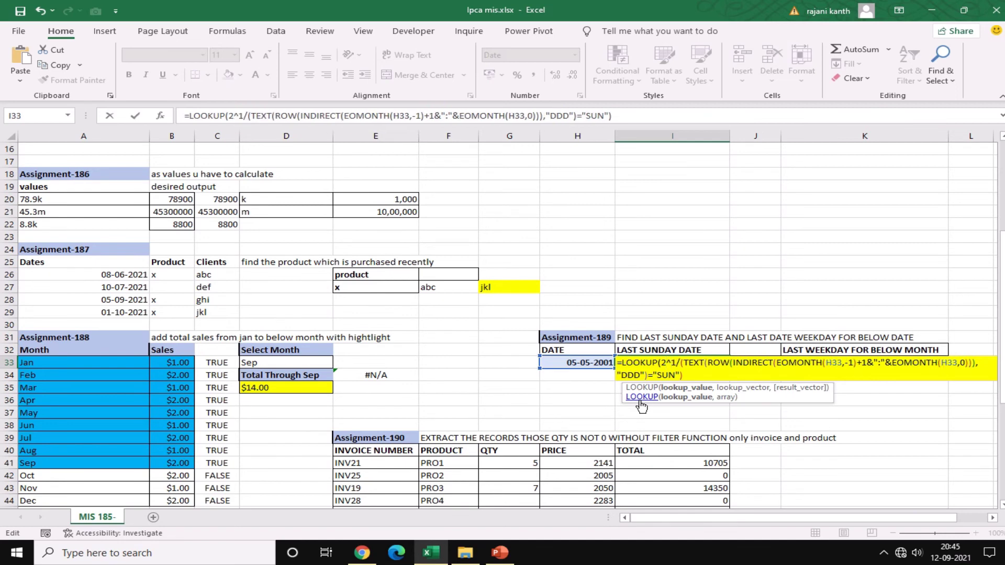
type("15,")
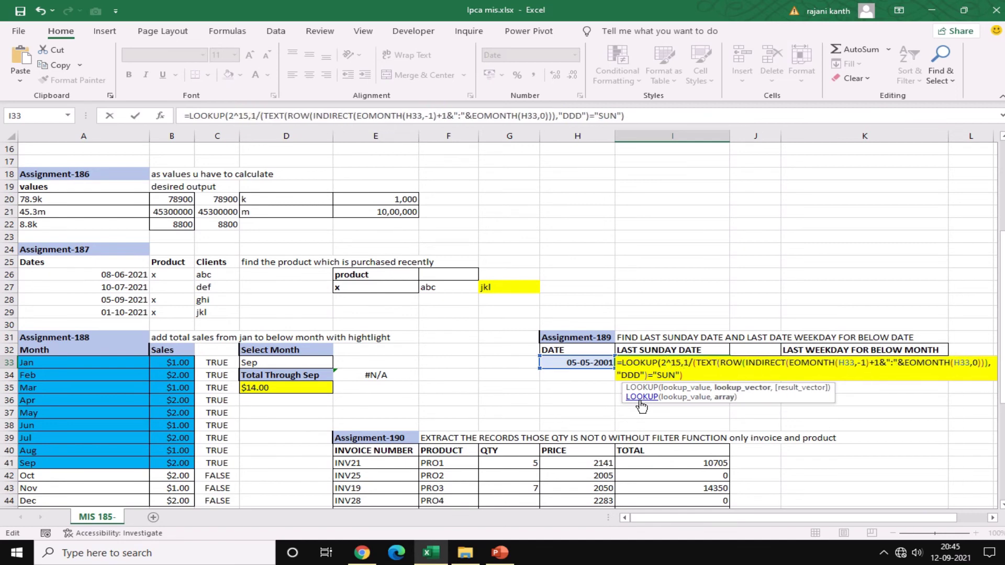
left_click(698, 372)
type(",")
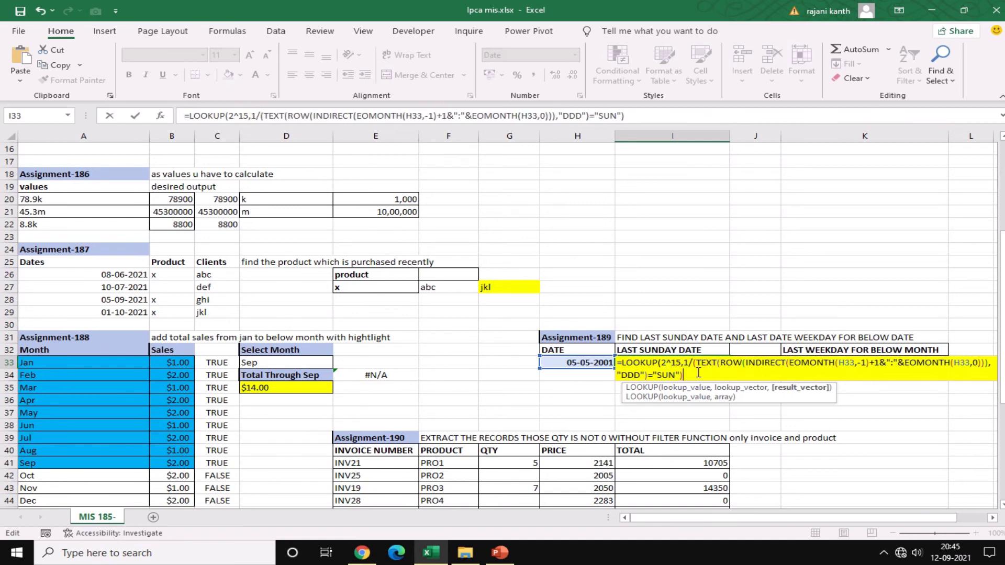
key("ctrl+v")
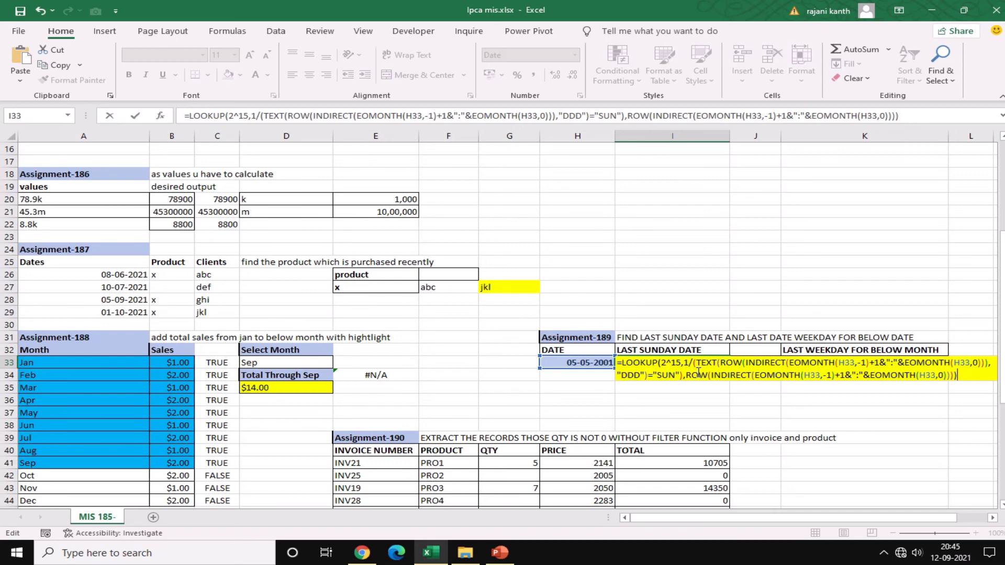
key("Return")
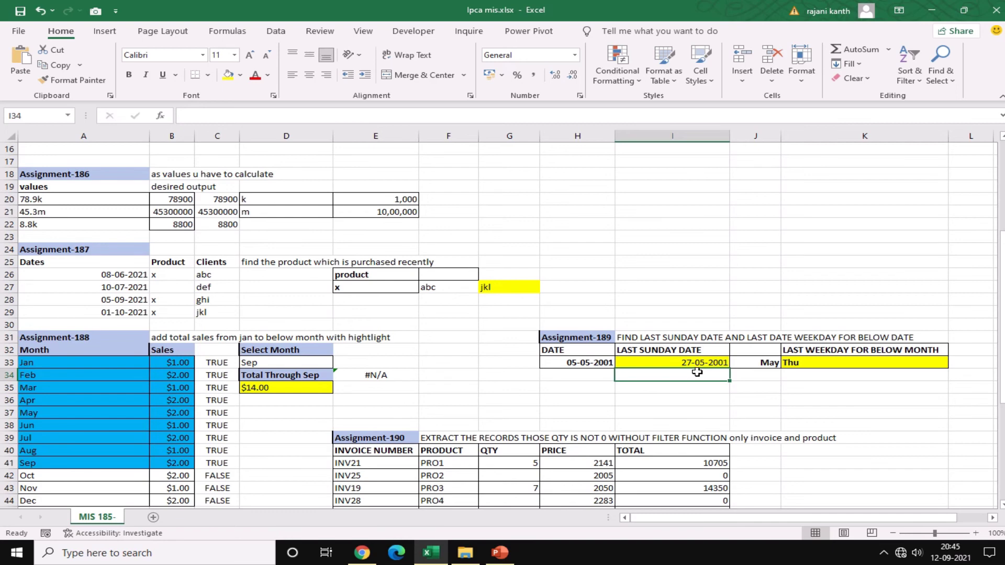
Copy the INVOICE NUMBER and PRODUCT headers of Assignment-190 from E40:F40 into K40:L40
left_click_drag(1002, 314, 1002, 337)
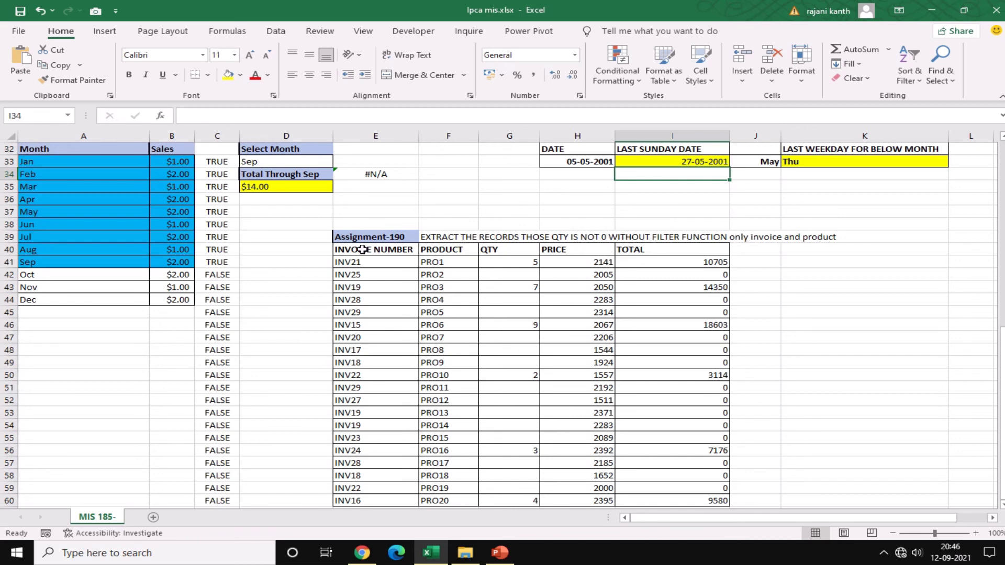
left_click_drag(369, 249, 467, 247)
left_click(390, 251)
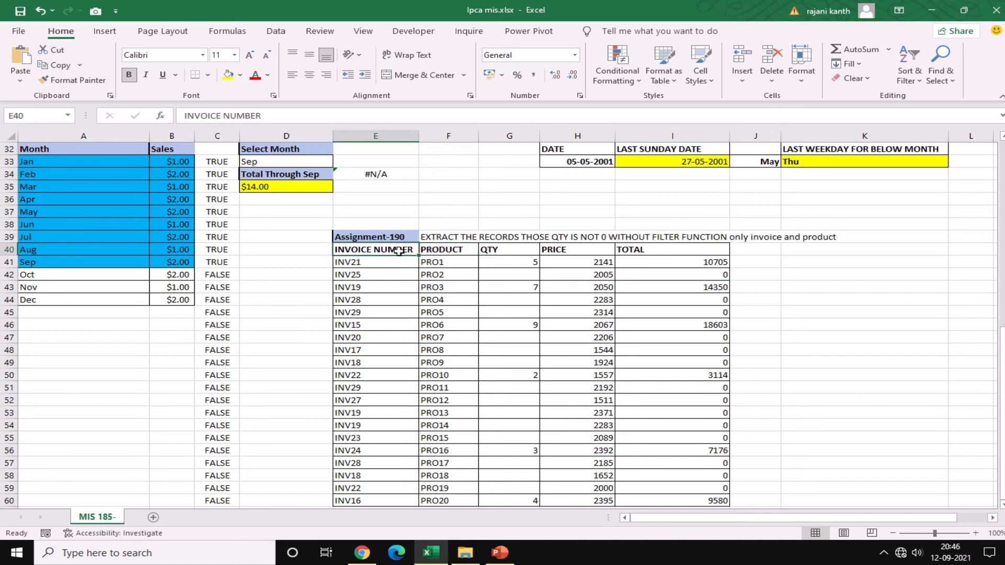
key("shift+Right")
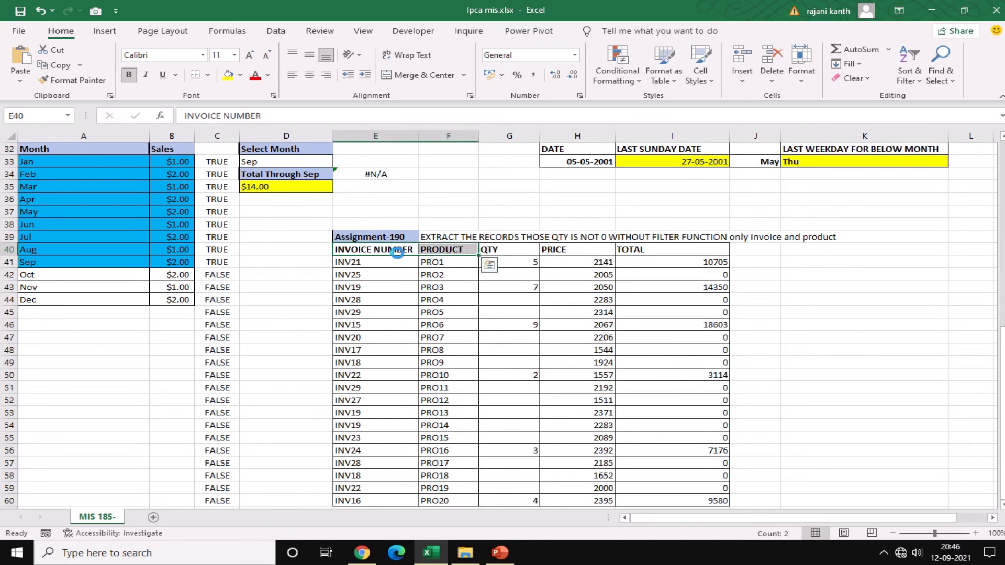
key("ctrl+c")
key("Right")
key("Right")
key("Right")
key("Right")
key("Right")
key("Right")
key("Right")
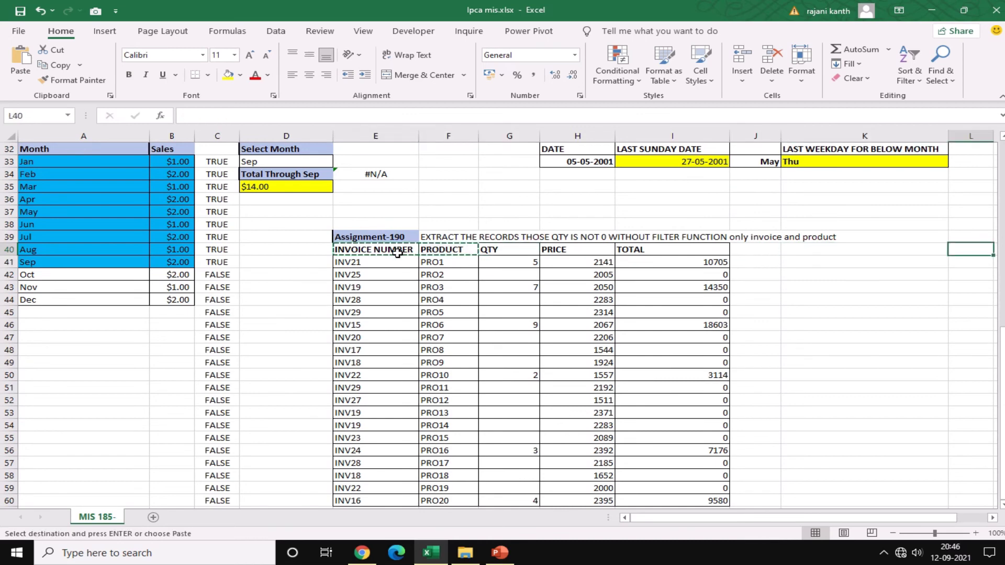
key("Left")
key("ctrl+v")
Start an INDEX formula in K41 with the row-locked invoice number range E$41:E$60 as its array
key("Down")
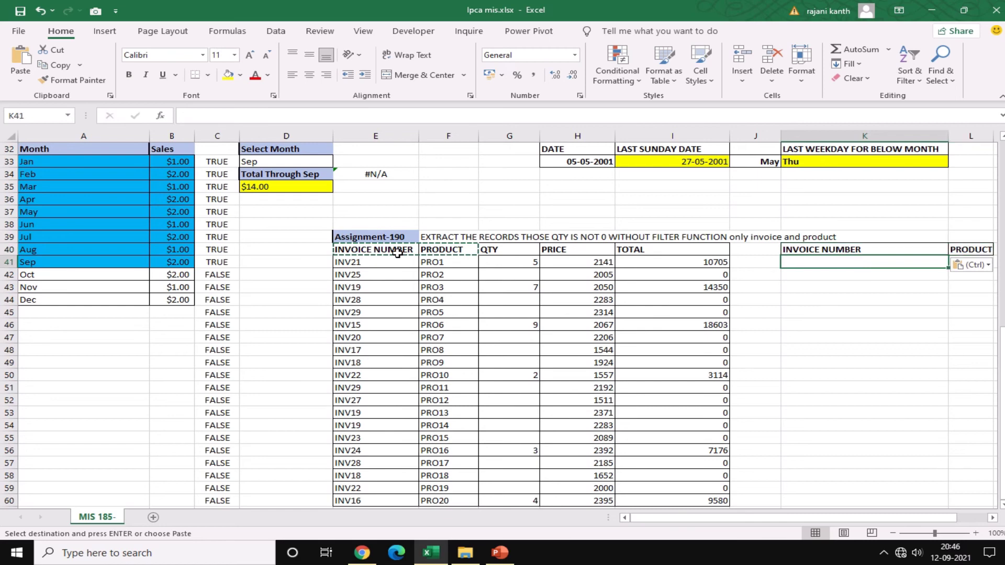
type("=fi")
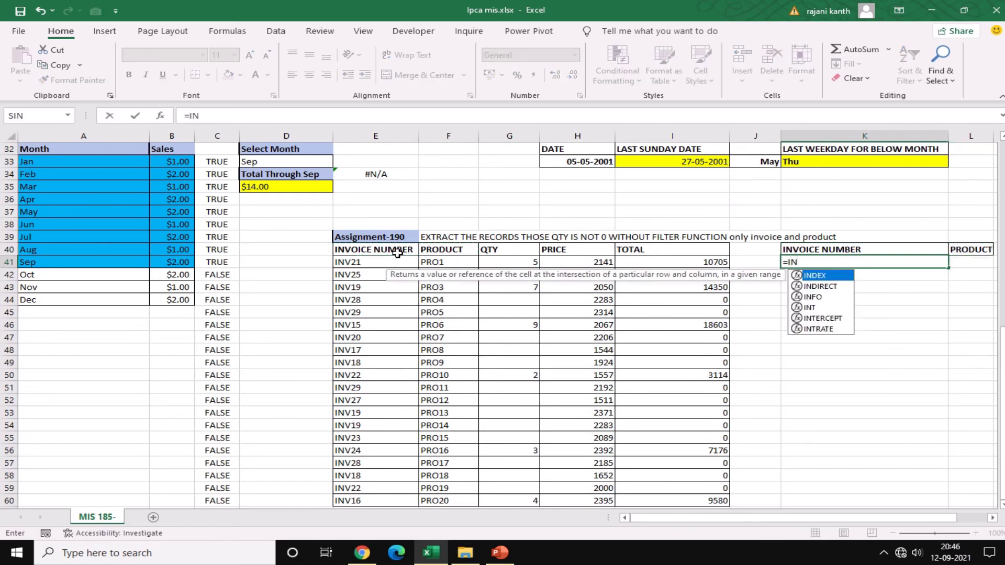
key("BackSpace")
key("BackSpace")
type("INDEX(")
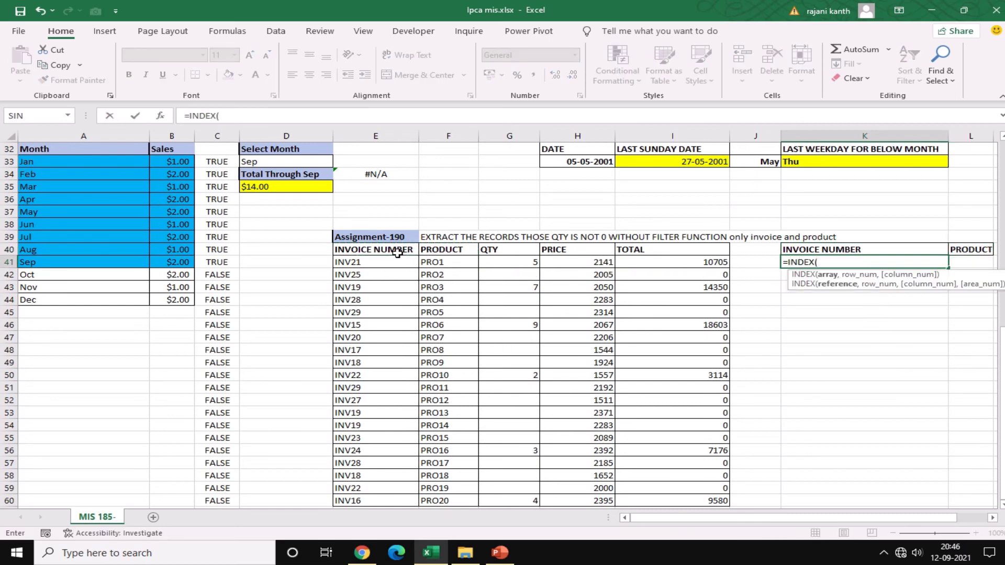
key("Left")
key("Left")
key("Left")
key("Left")
key("Left")
key("Left")
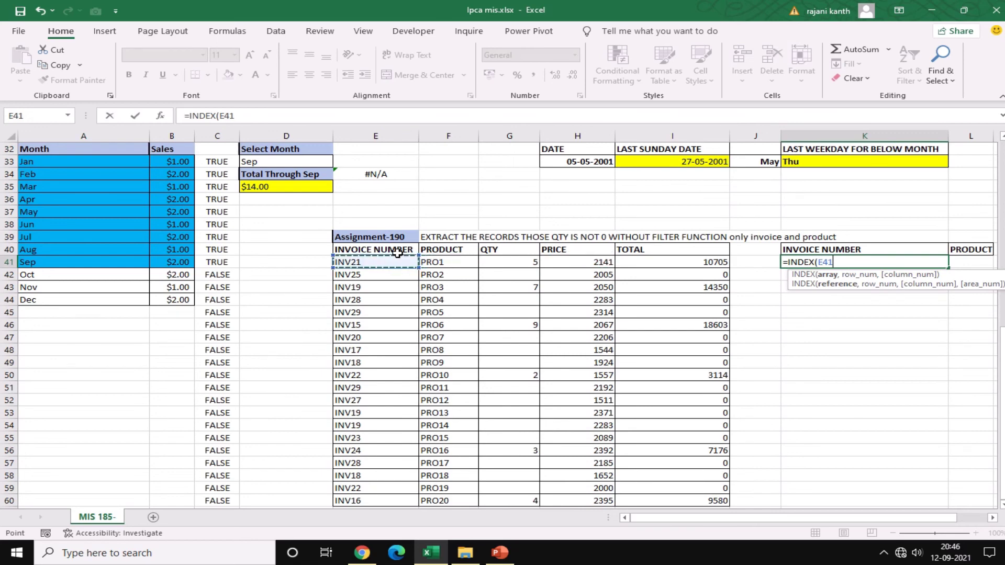
key("ctrl+shift+Down")
key("F4")
key("F4")
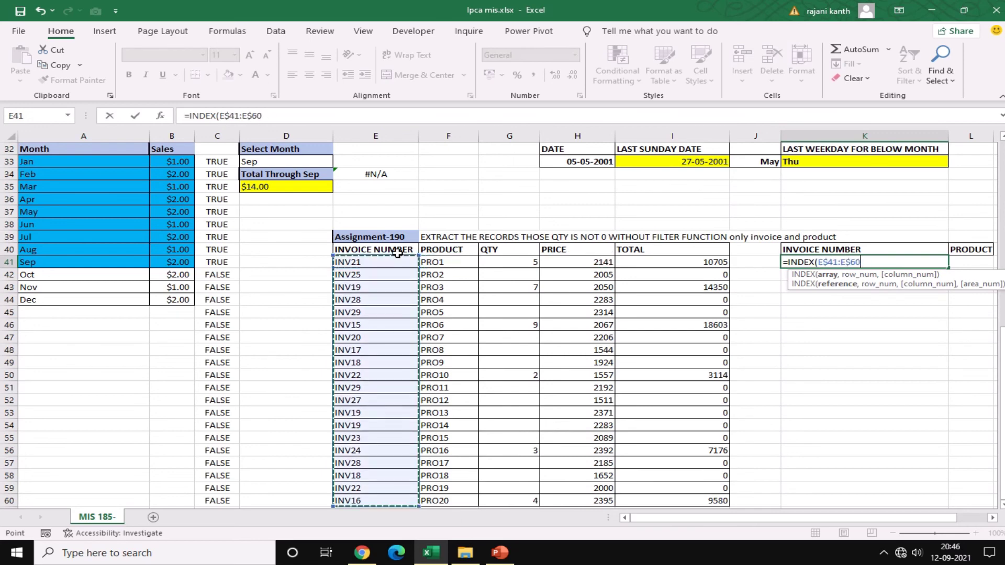
type(",")
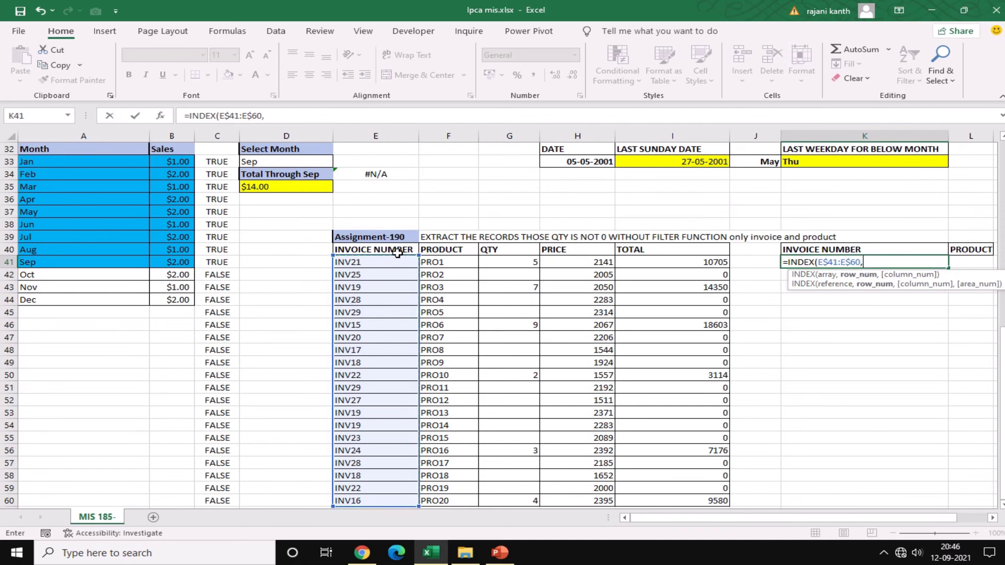
Add SMALL with a nested IF as the INDEX row number, testing whether the absolute QTY range $G$41:$G$60 is greater than 0
type("SMALL(IF")
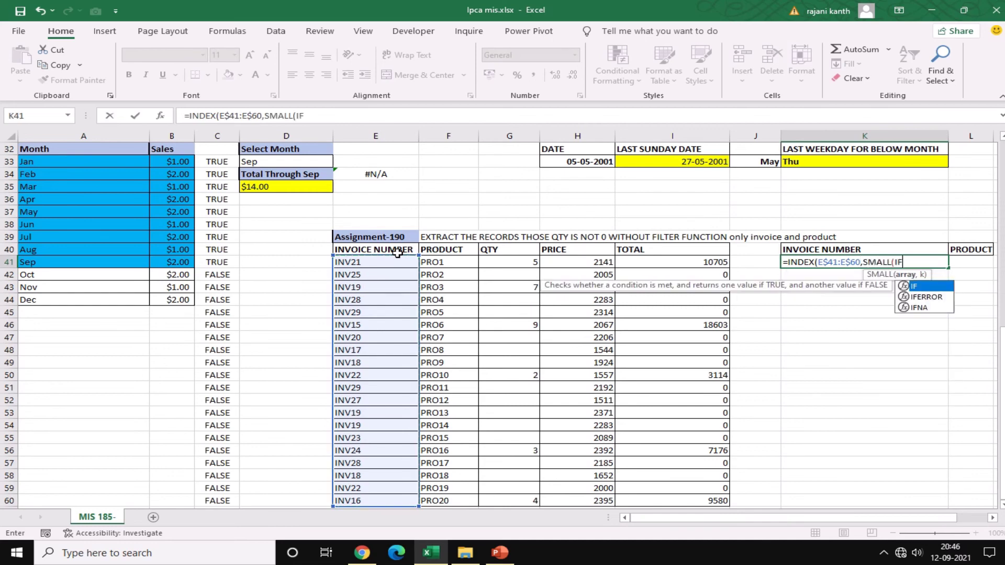
type("(")
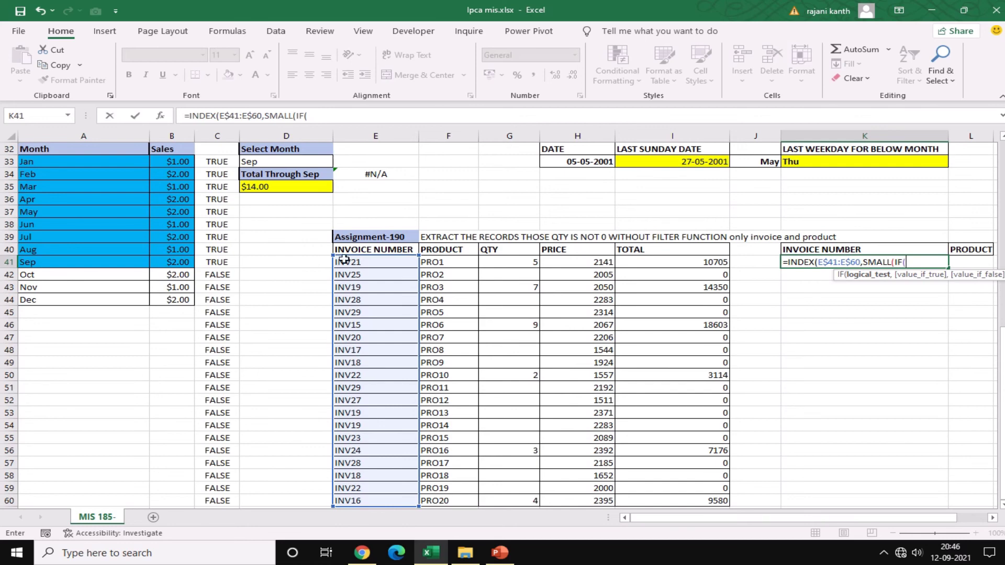
left_click(514, 264)
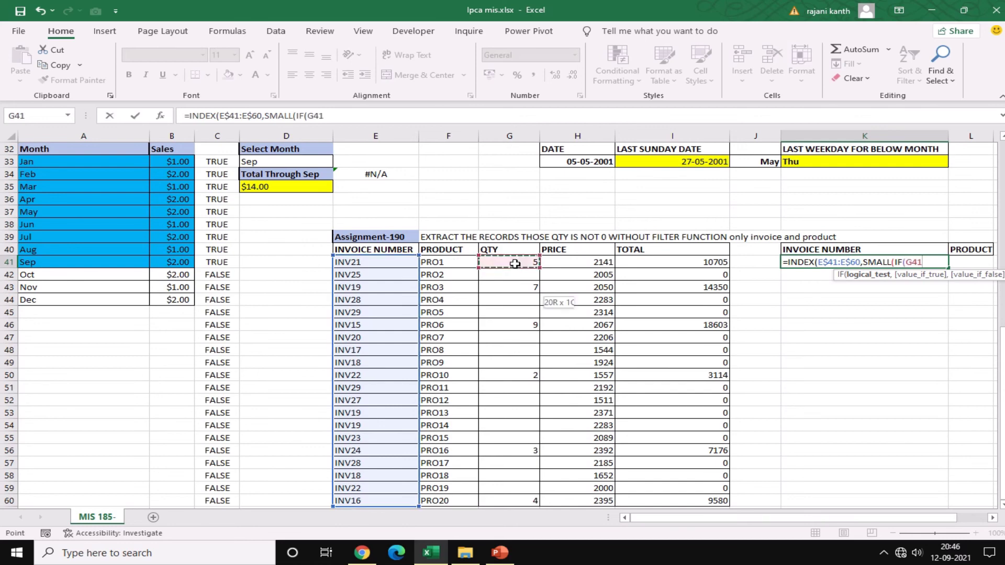
key("shift+Down")
key("shift+Down")
key("shift+Down")
key("shift+Down")
key("shift+Down")
key("shift+Down")
key("shift+Down")
key("shift+Down")
key("shift+Down")
key("shift+Down")
key("shift+Down")
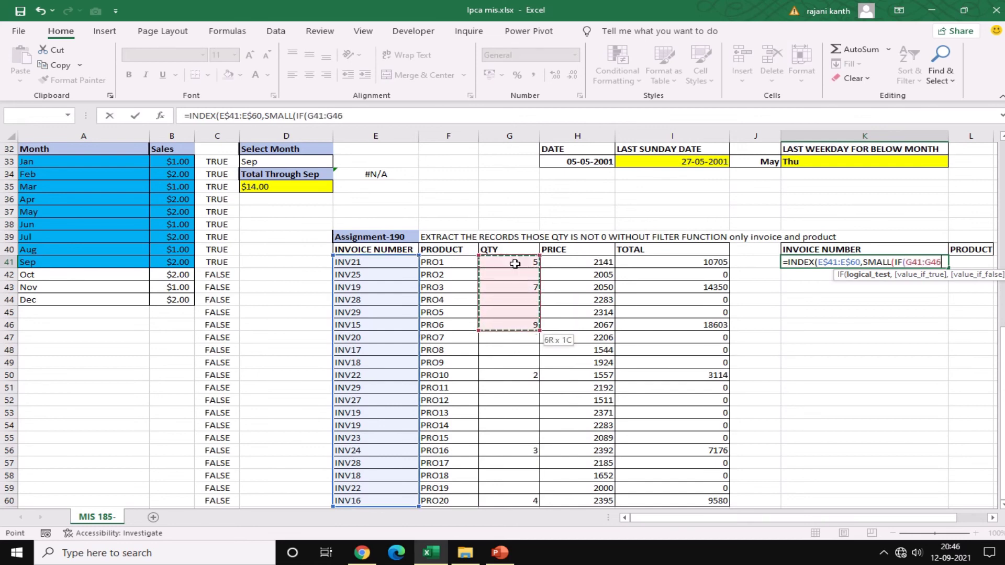
key("shift+Down")
key("shift+Down")
key("shift+Down")
key("shift+Down")
key("shift+Down")
key("shift+Down")
key("shift+Down")
key("shift+Down")
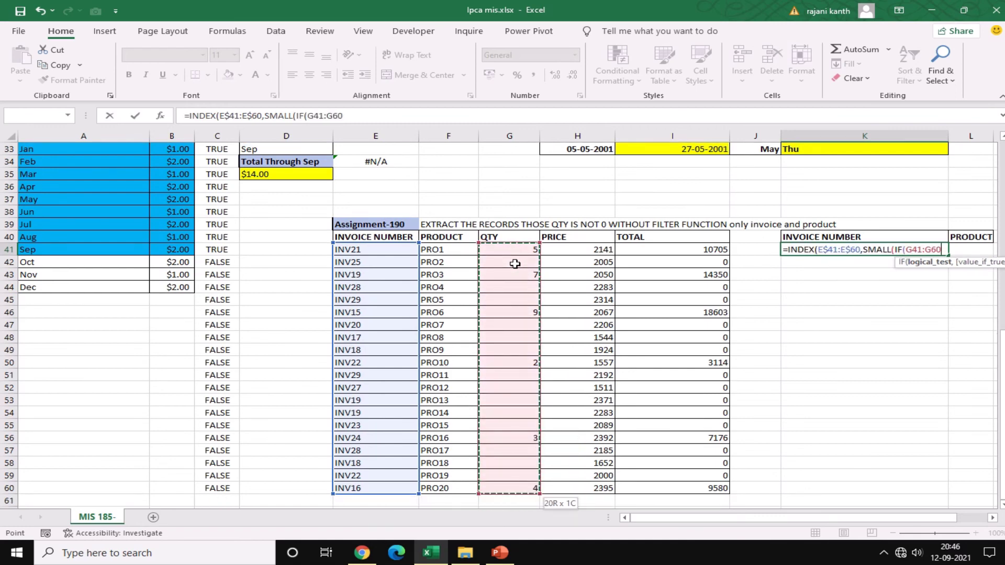
key("F4")
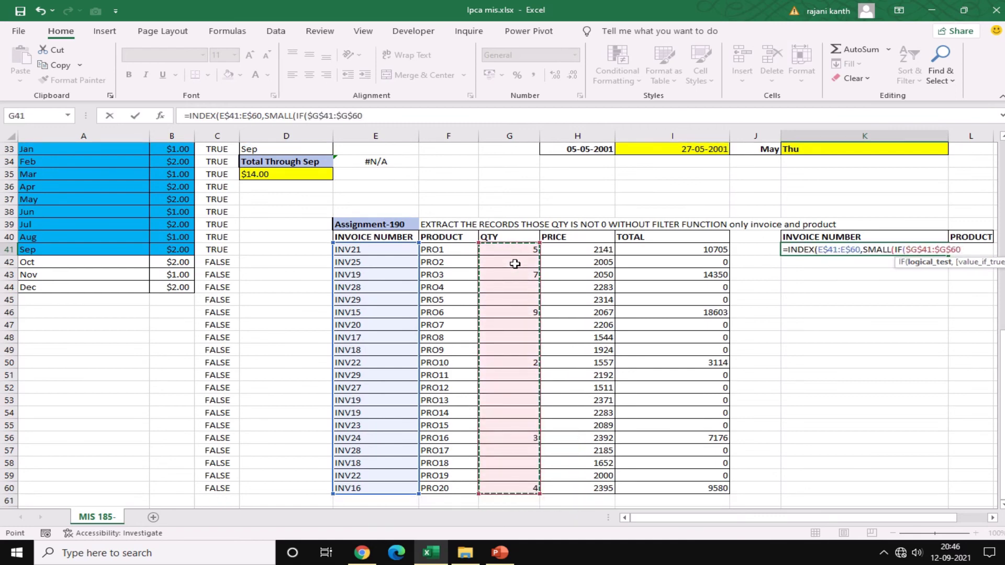
type("<>")
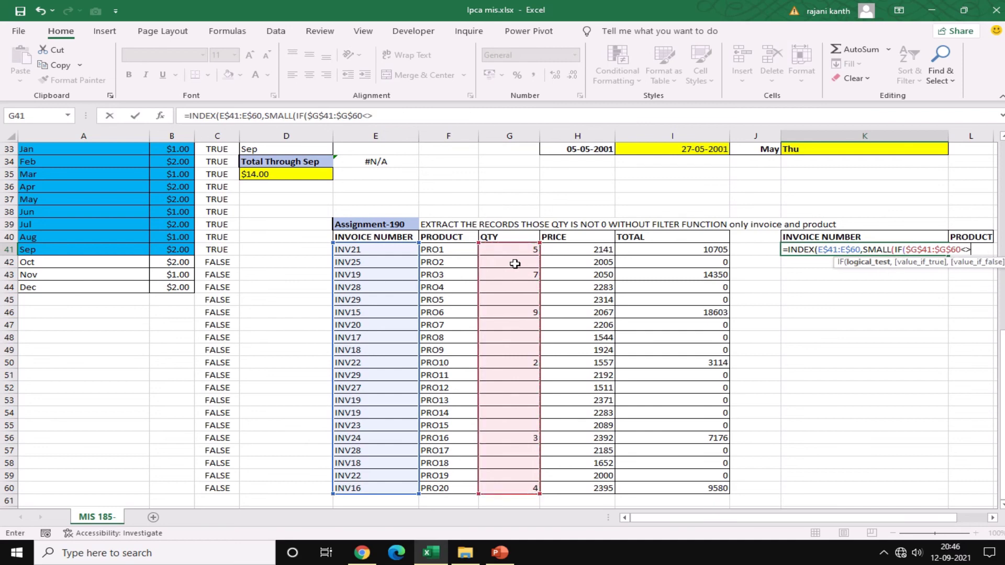
key("BackSpace")
key("BackSpace")
type(">0,")
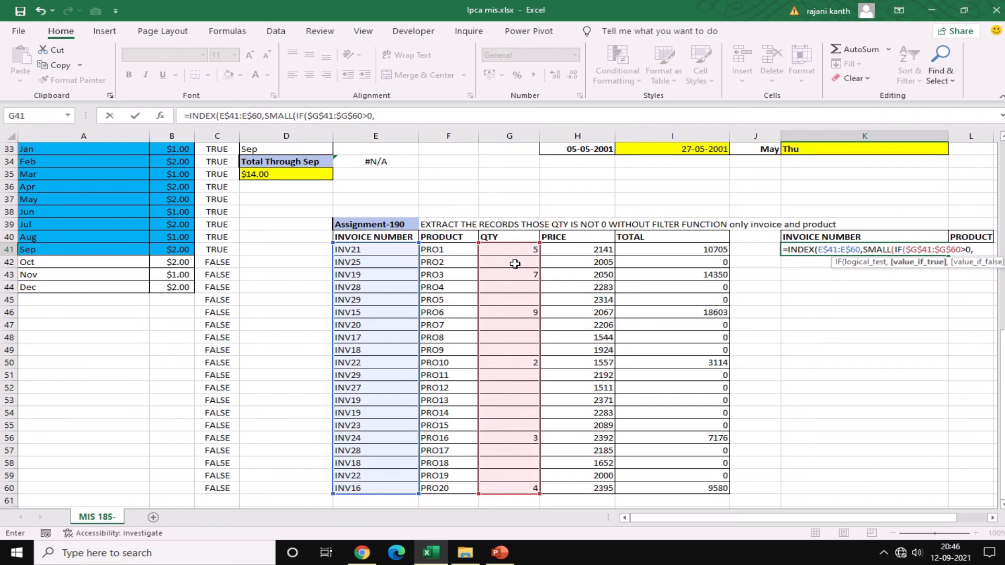
Enter ROW($G$41:$G$60)-ROW($G$41)+1 as the IF function's true value and close the IF
type("ROW(")
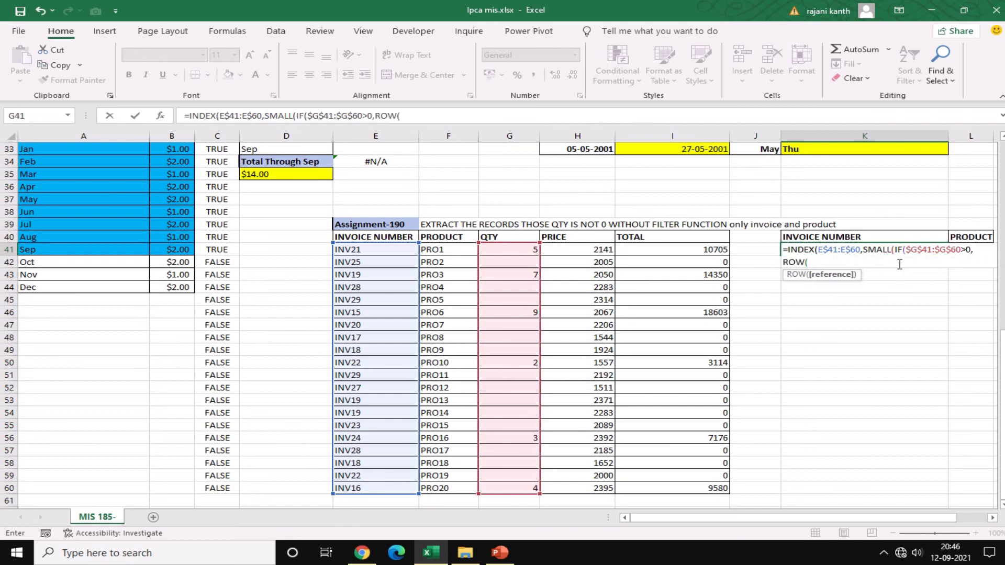
left_click_drag(906, 250, 961, 250)
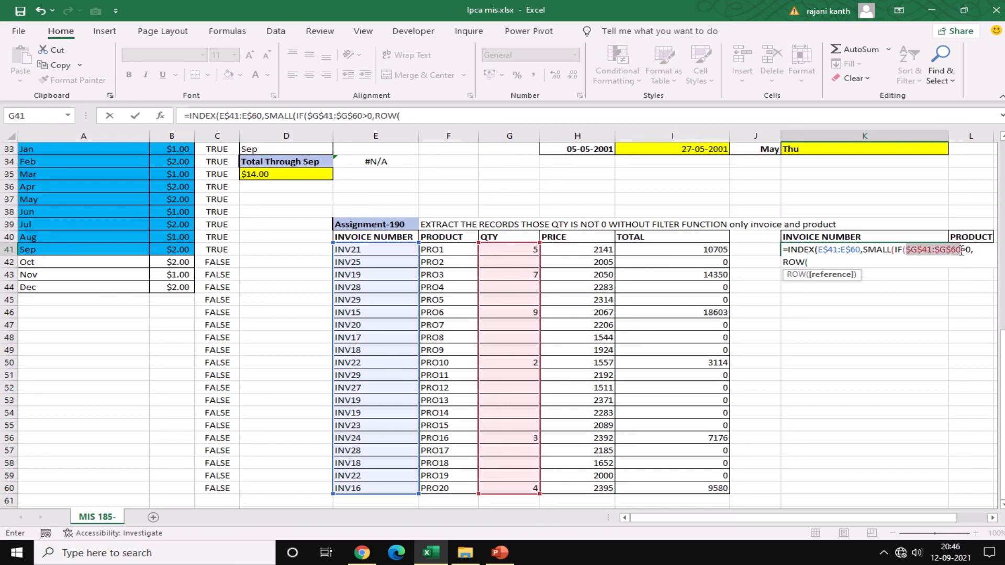
left_click(826, 261)
key("ctrl+v")
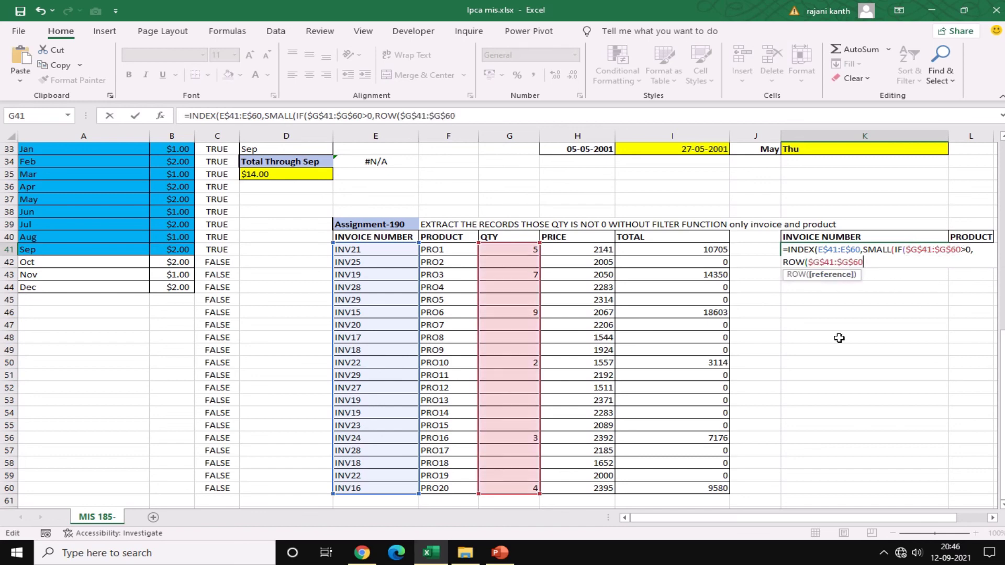
type(")-R")
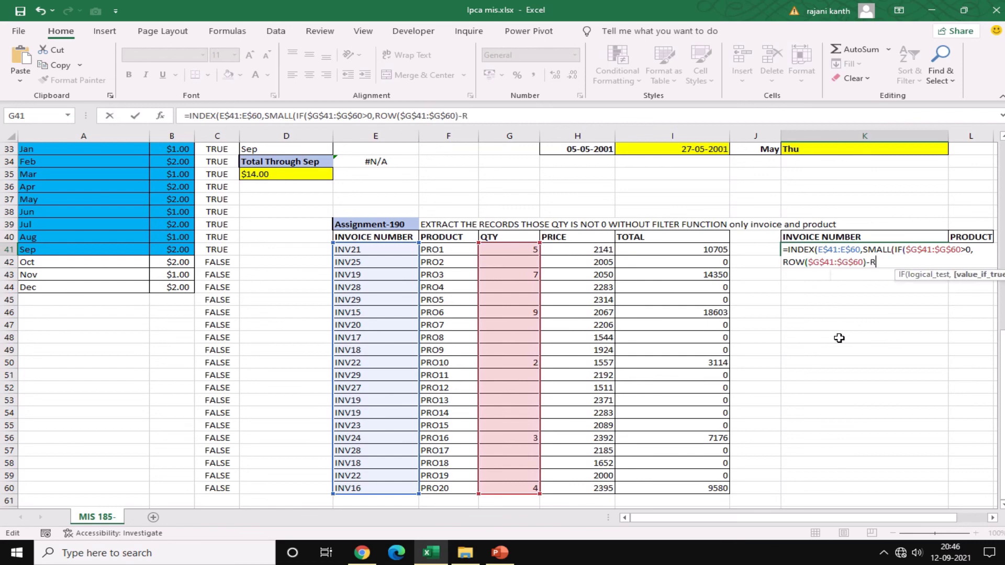
type("OW($G$41:$")
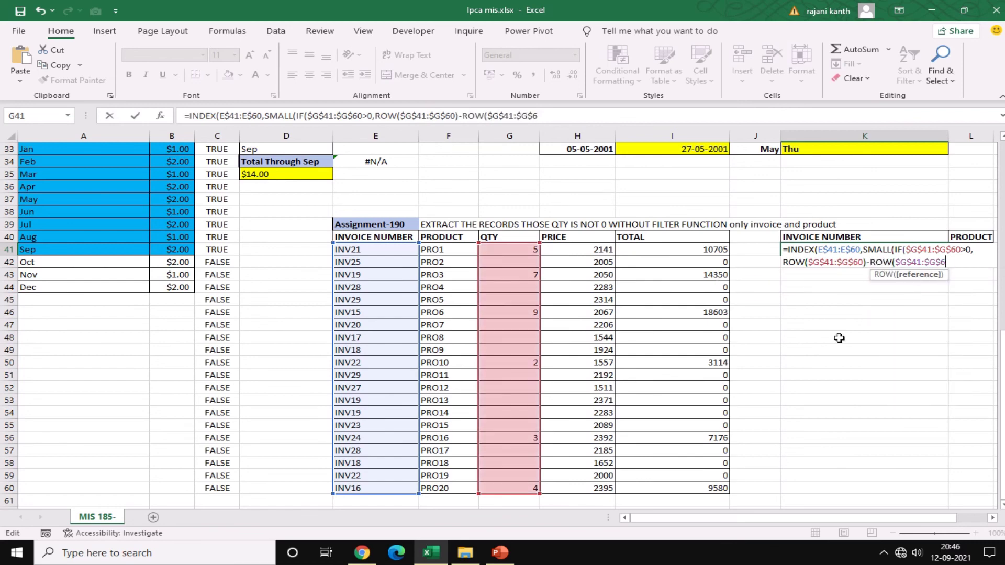
key("BackSpace")
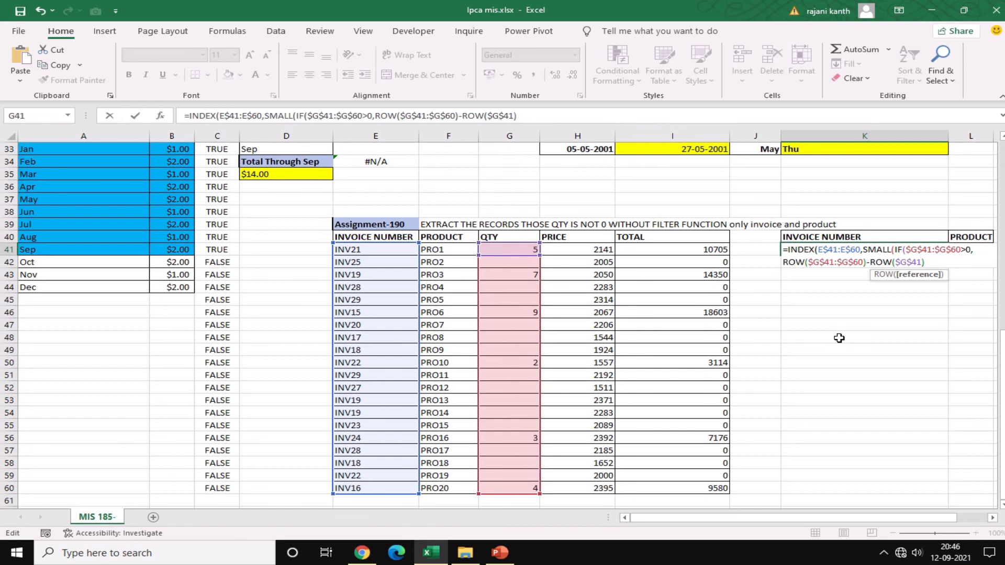
type(")+1)")
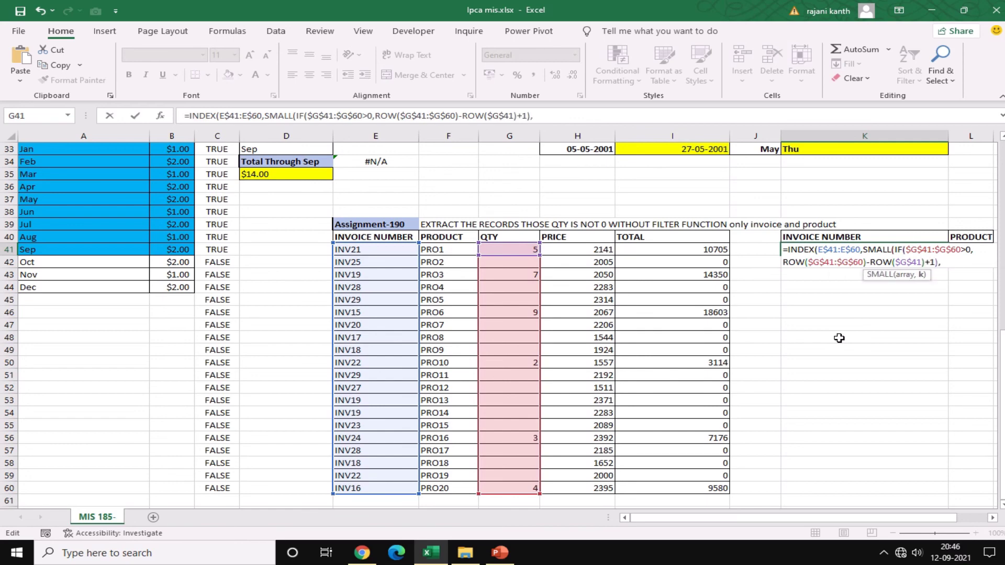
Complete K41 as an array formula with ROWS(K$41:K41) as the k argument of SMALL, and fill it through K41:L60
type(",ROWS(")
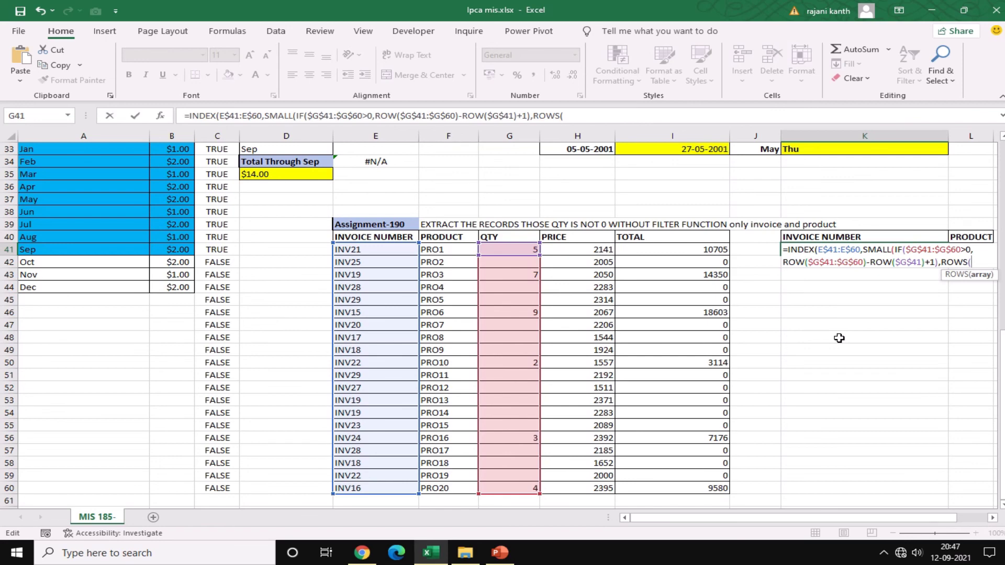
type("K$41:K41)")
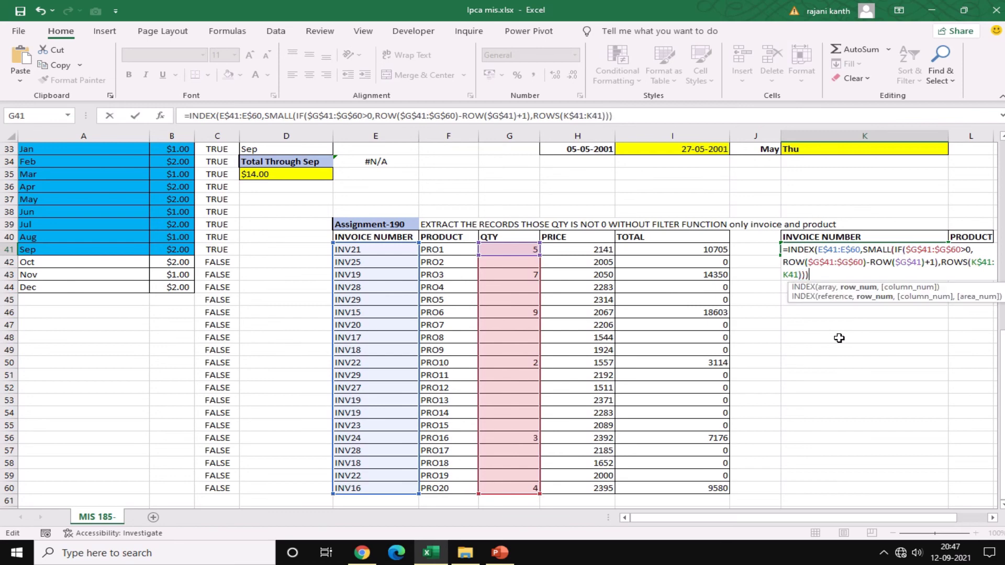
type(")")
key("ctrl+shift+Return")
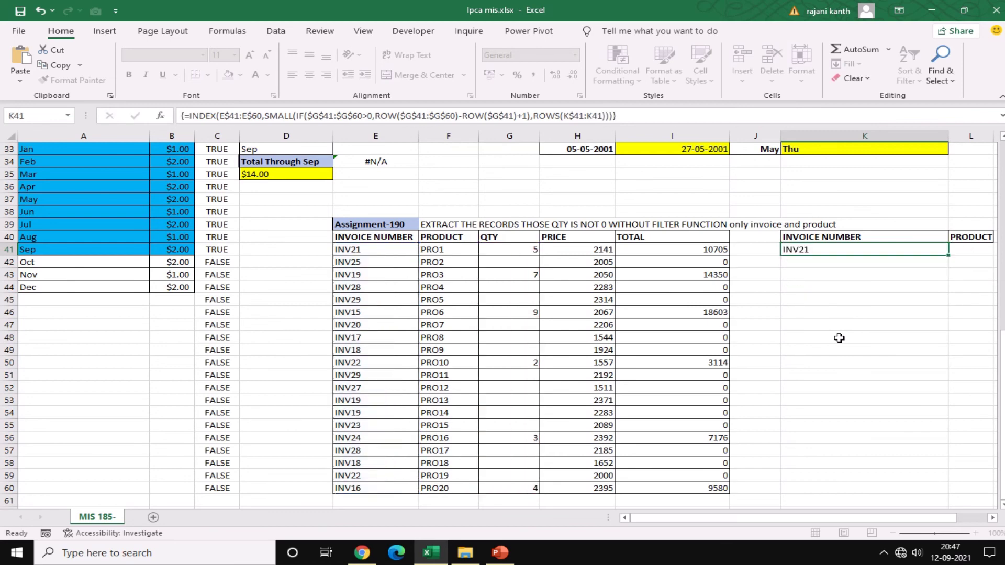
left_click_drag(951, 256, 991, 494)
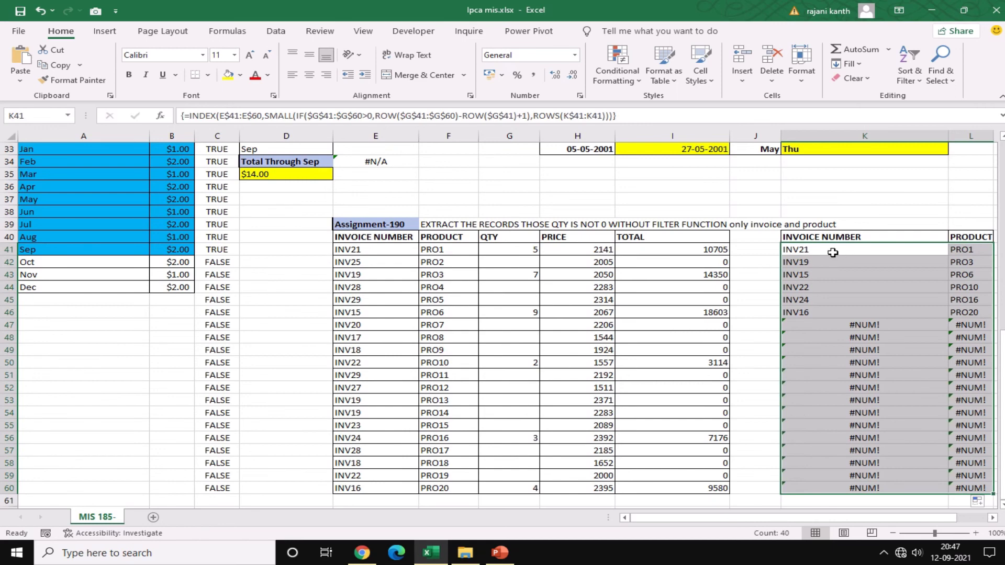
Wrap the K41 array formula in IFERROR with "" as the error value and refill it through K41:L60
left_click(837, 251)
key("F2")
left_click(787, 250)
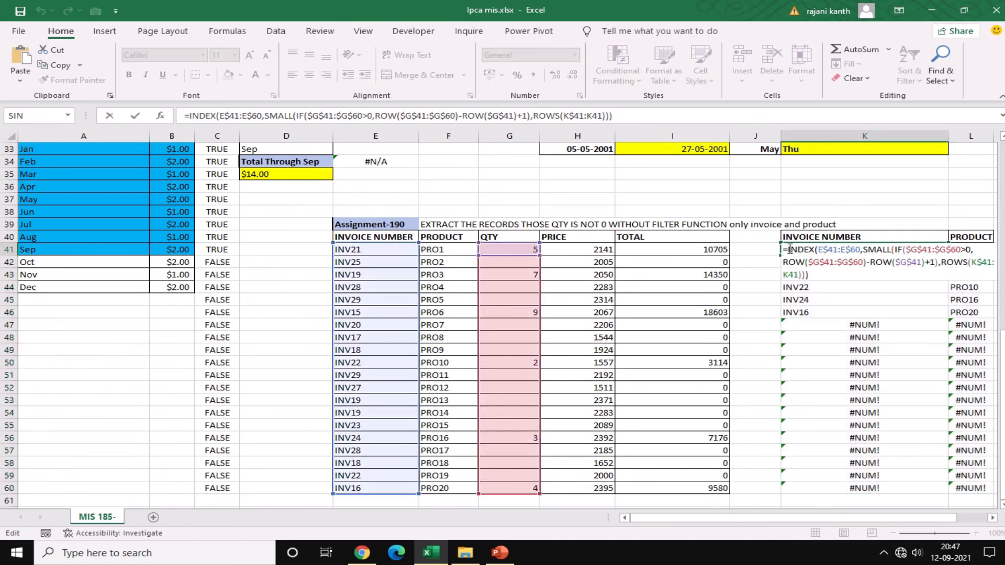
type("IF")
double_click(809, 298)
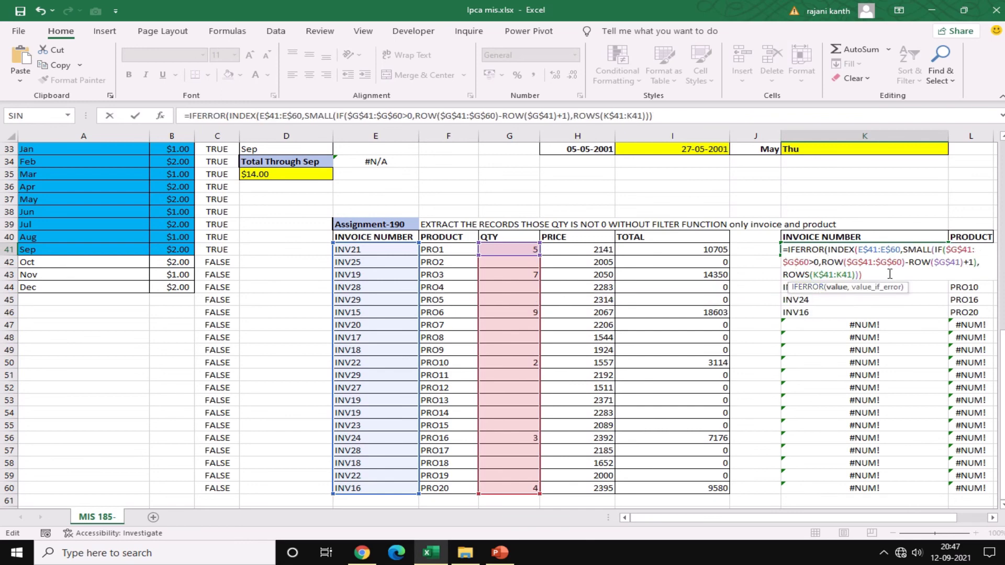
type(",\"\")")
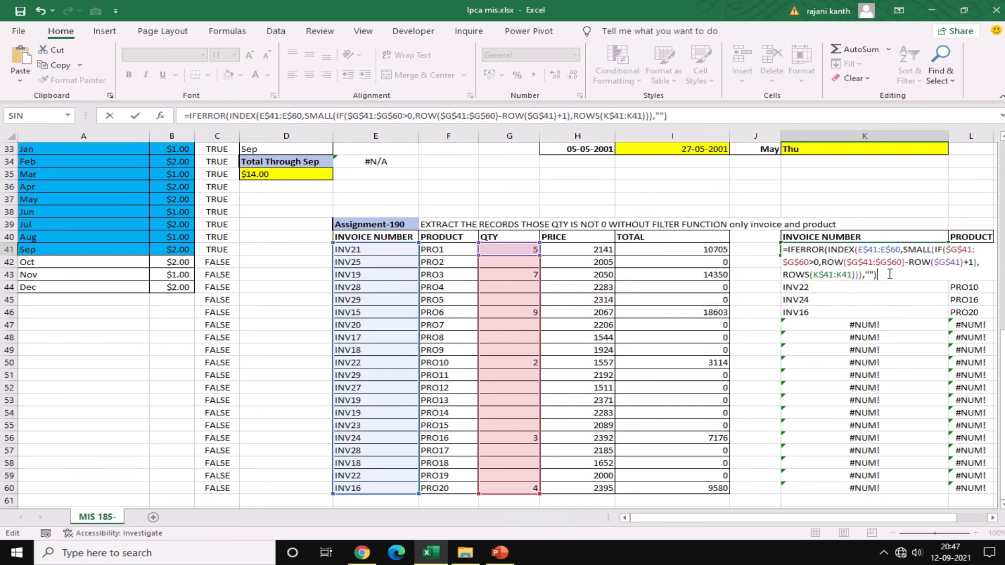
key("ctrl+shift+Return")
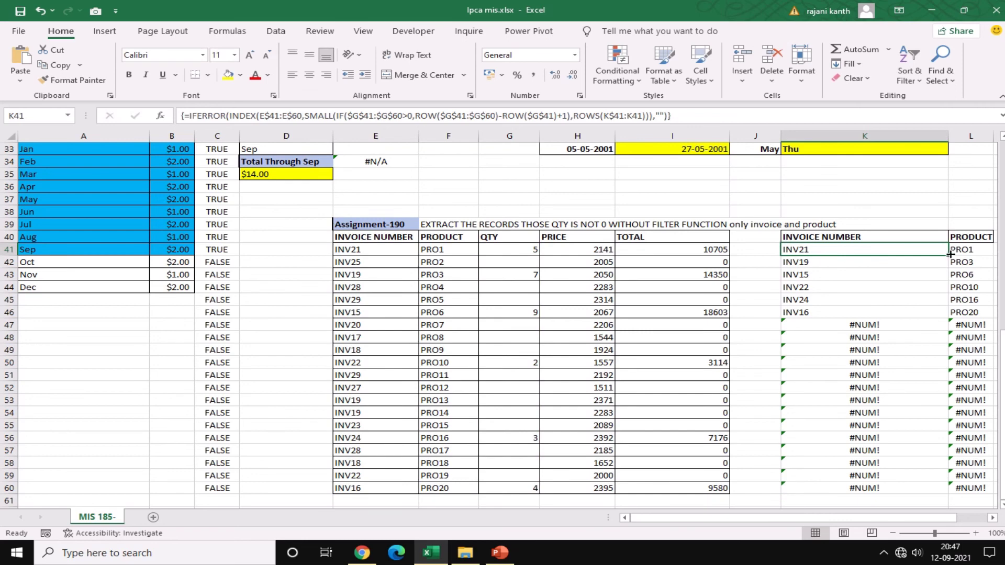
left_click_drag(948, 257, 991, 491)
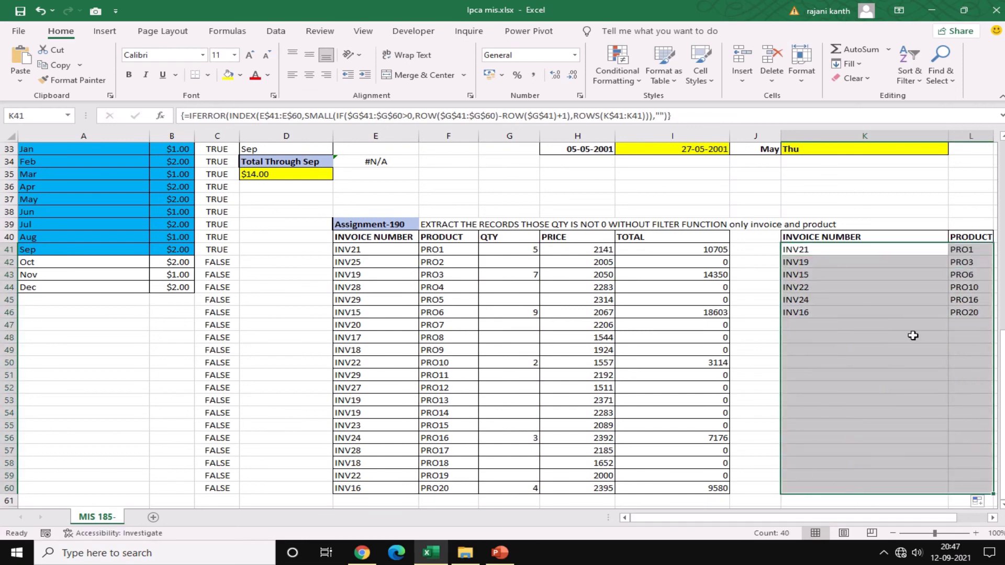
Test the extraction by entering quantity 5 for PRO5 in G45 and clearing the quantities in G41:G49
left_click(531, 298)
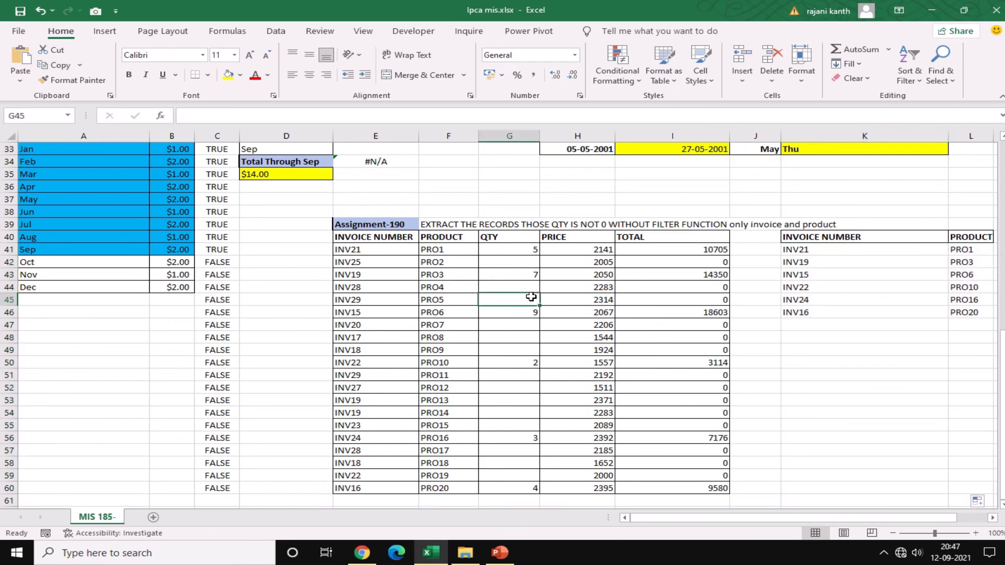
type("5")
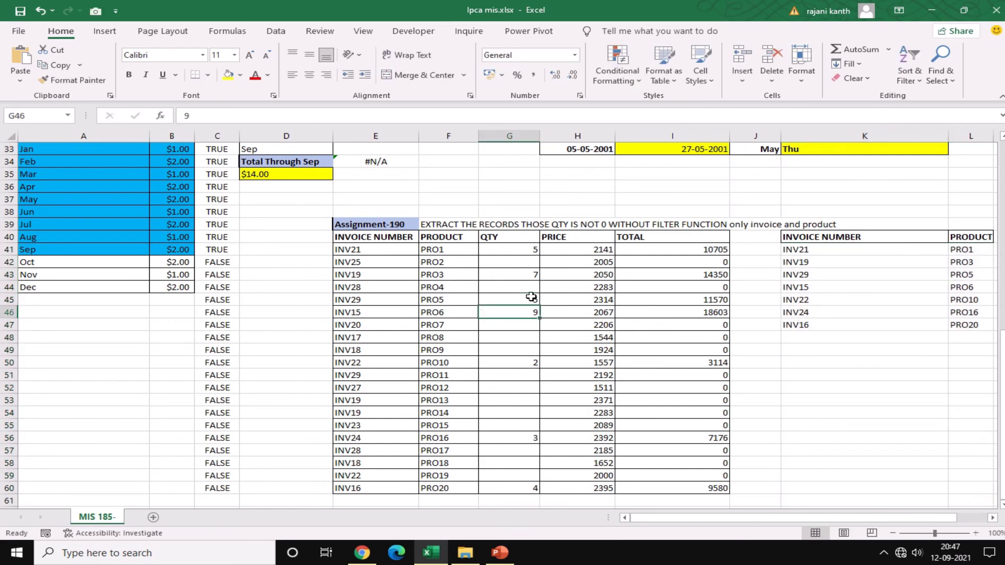
left_click_drag(532, 249, 522, 344)
key("Delete")
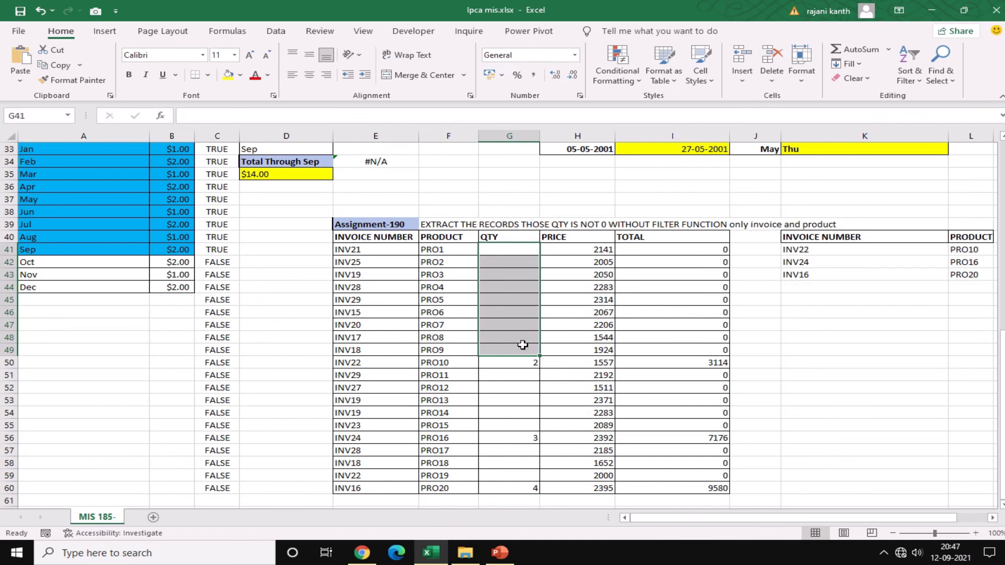